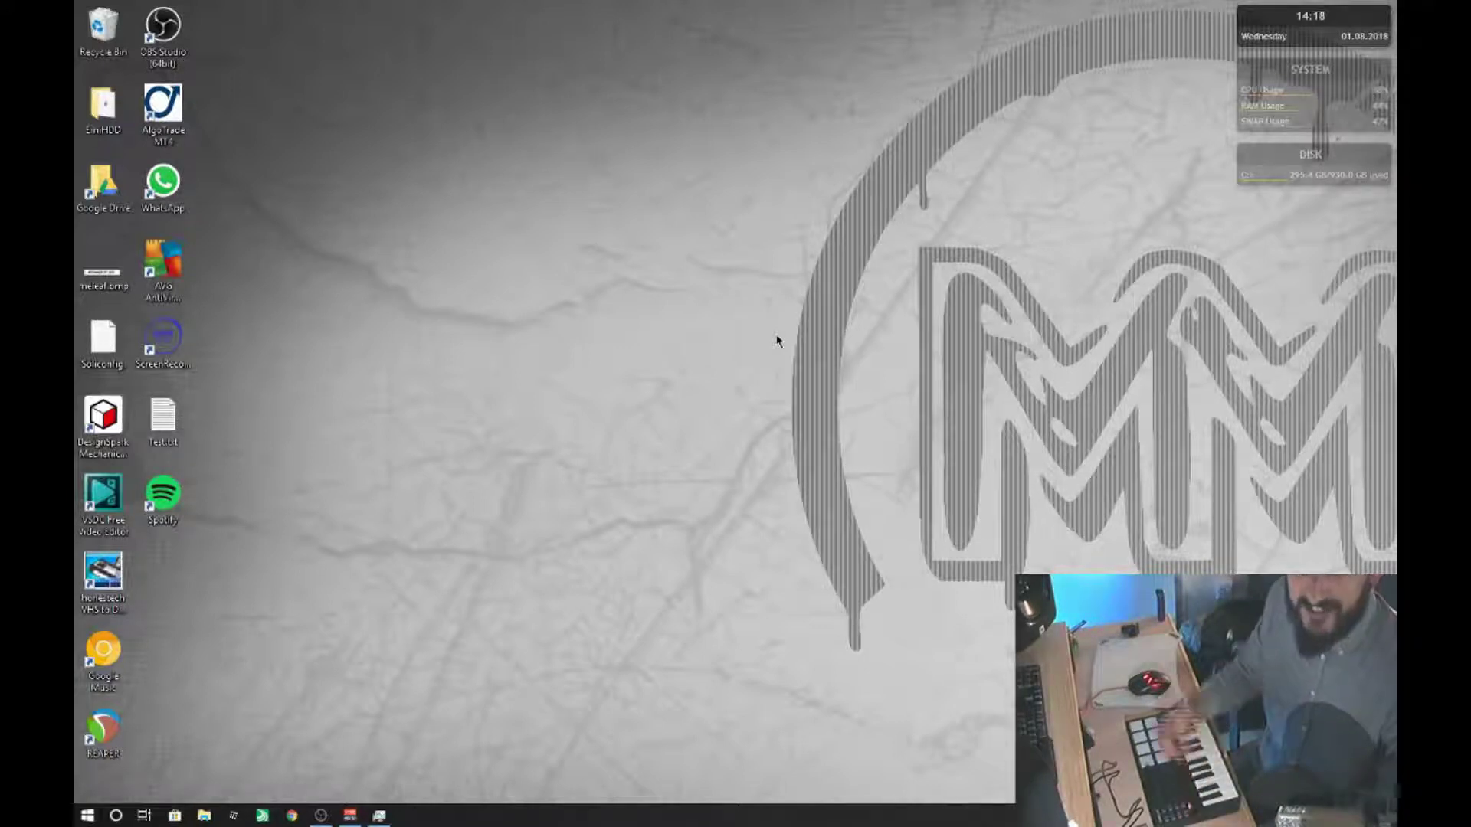
# Enable WORLDE Panda MINI as MIDI input and output in Audio/MIDI setup and apply
pyautogui.press('o')
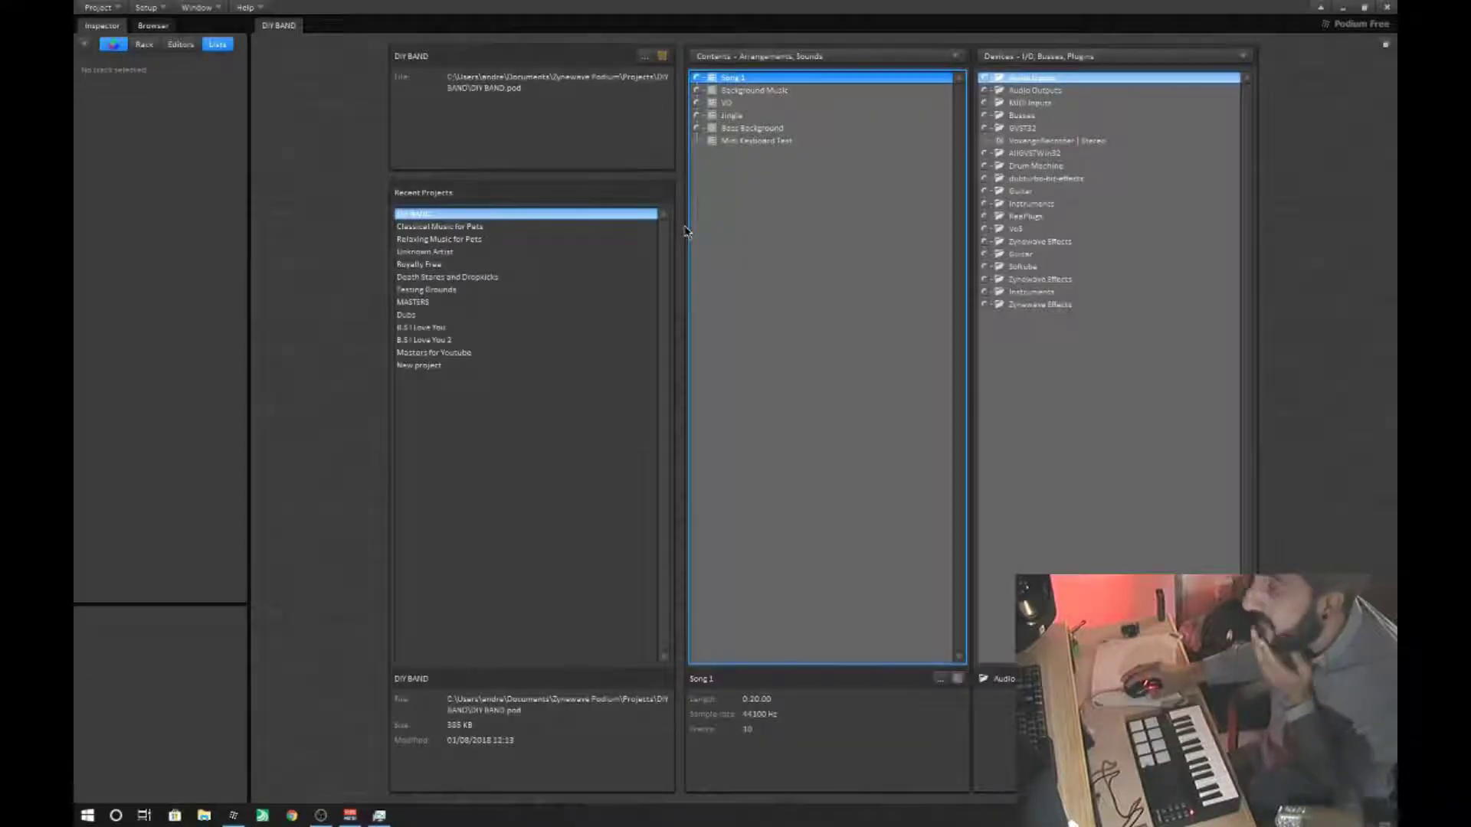
pyautogui.click(146, 8)
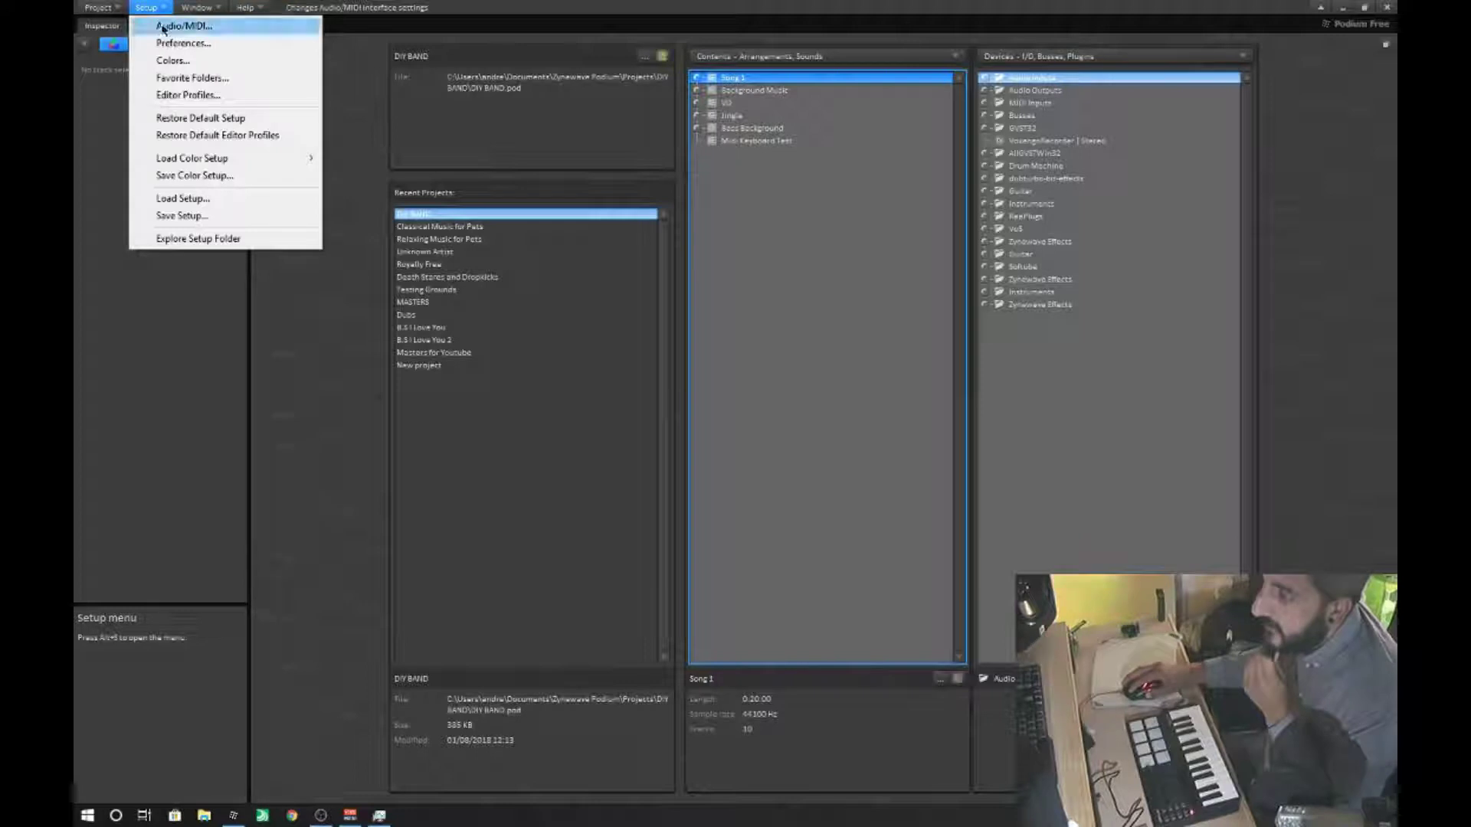
pyautogui.click(169, 32)
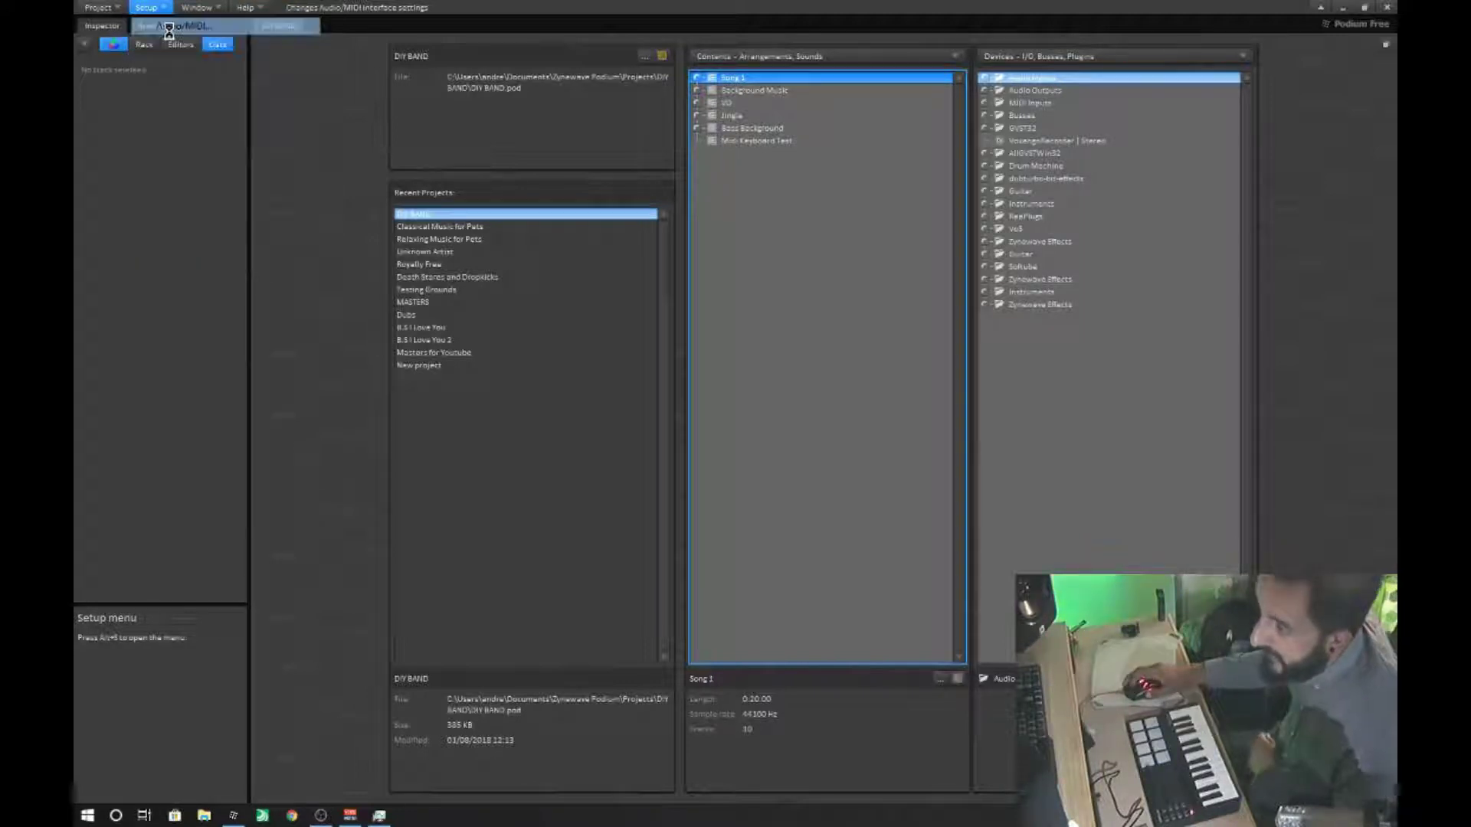
pyautogui.click(549, 265)
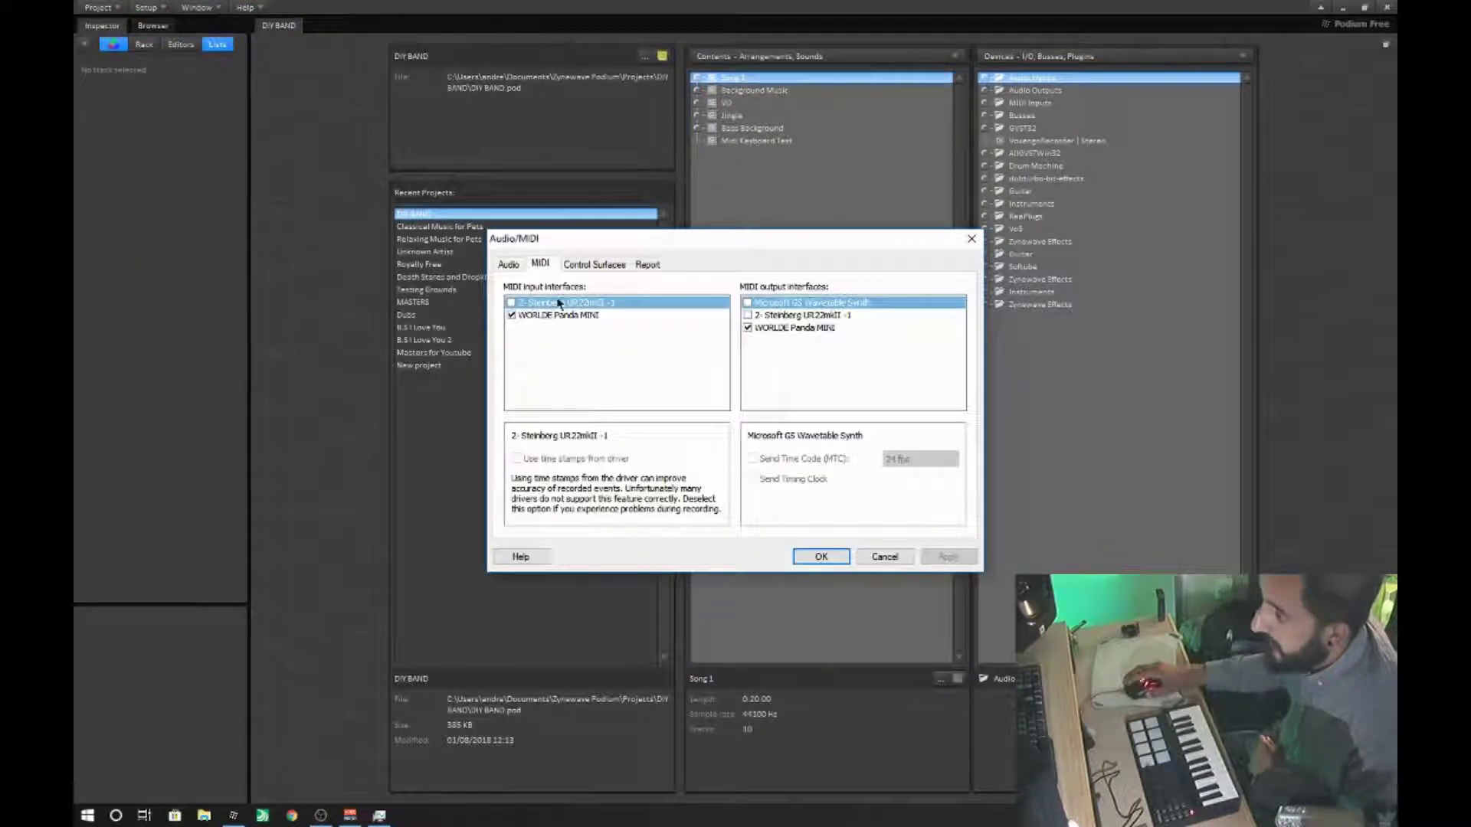
pyautogui.click(534, 316)
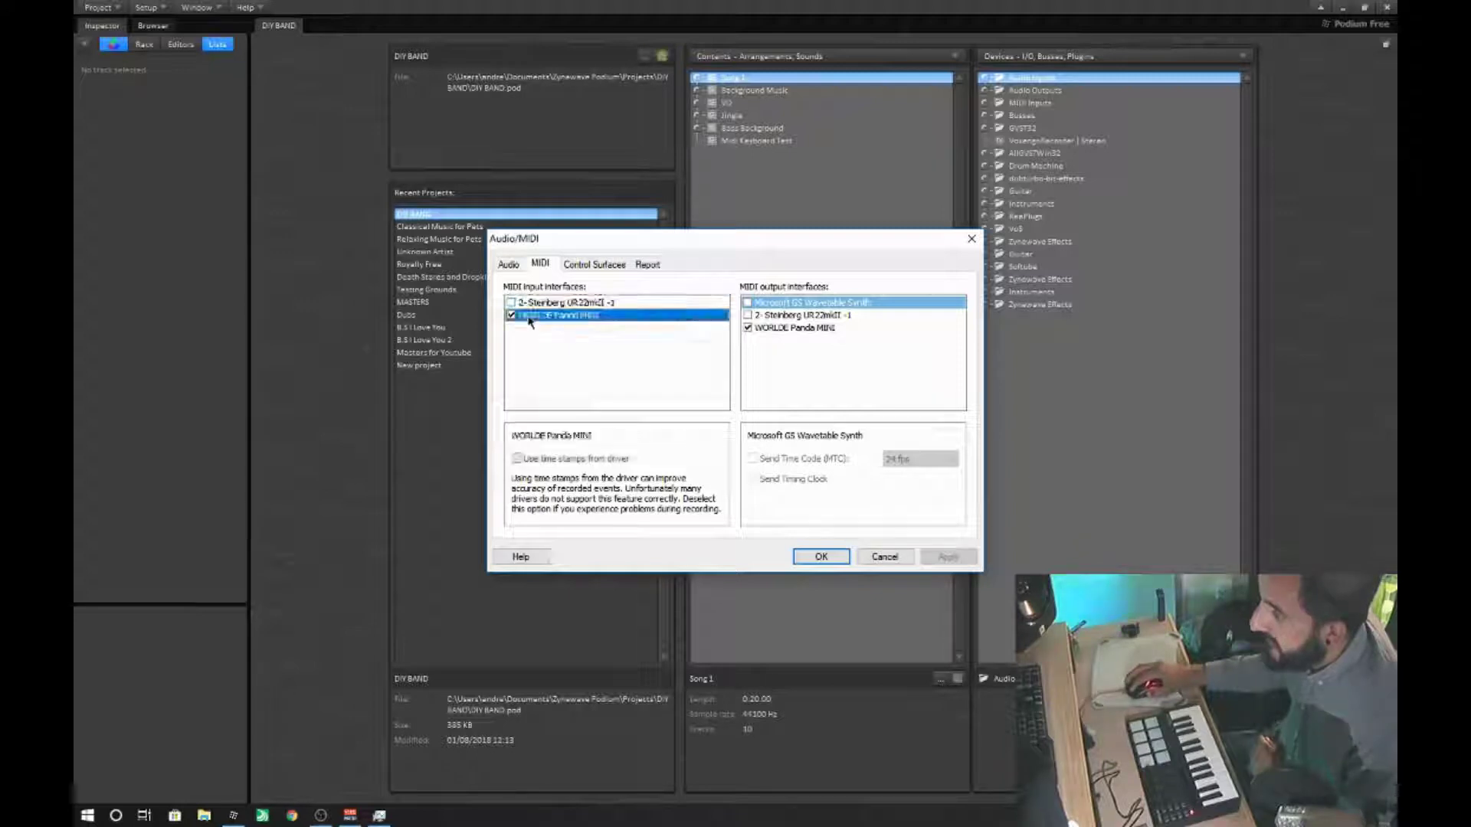
pyautogui.click(785, 327)
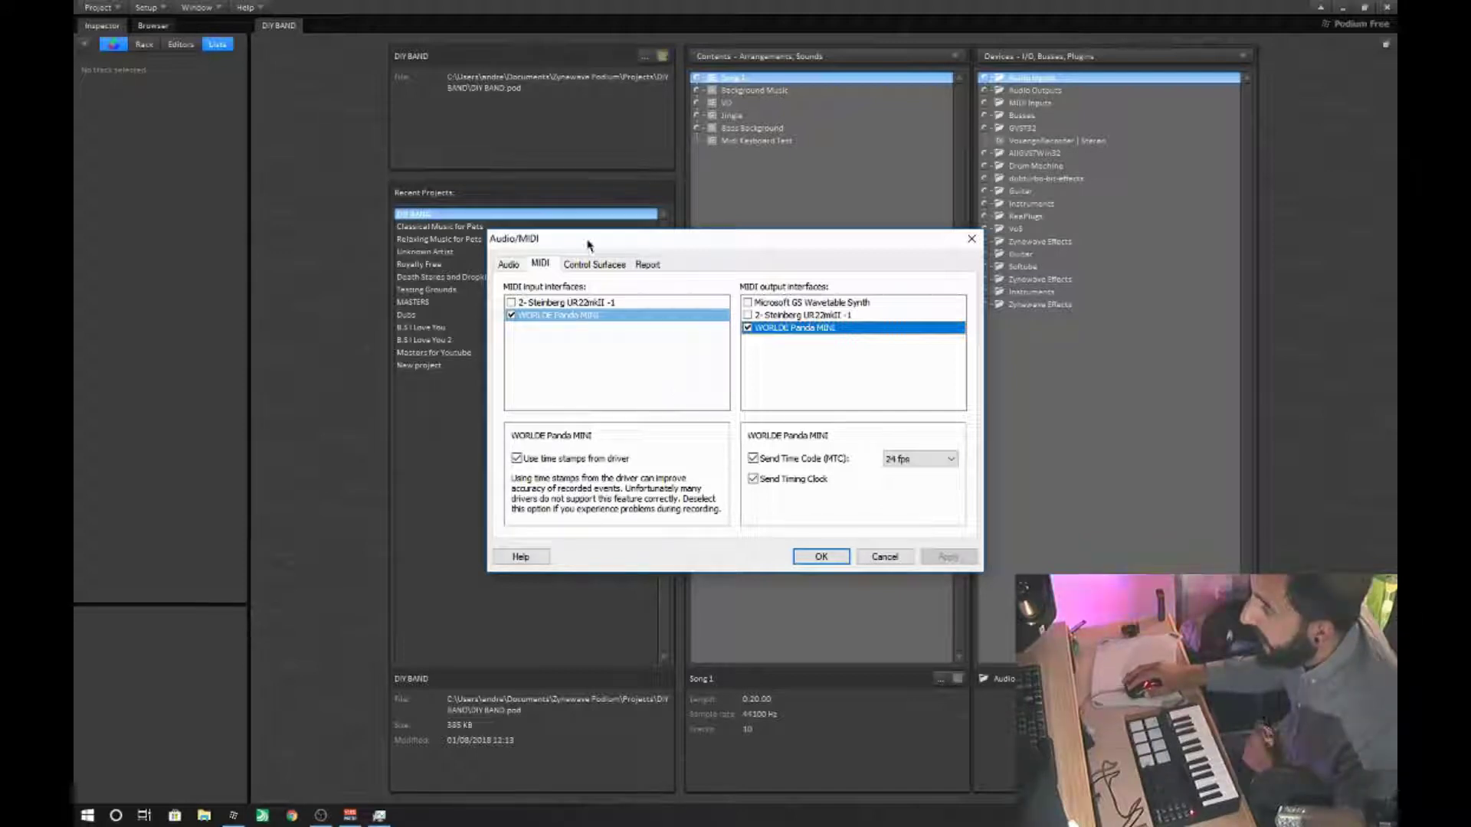
pyautogui.moveTo(608, 245); pyautogui.dragTo(544, 227)
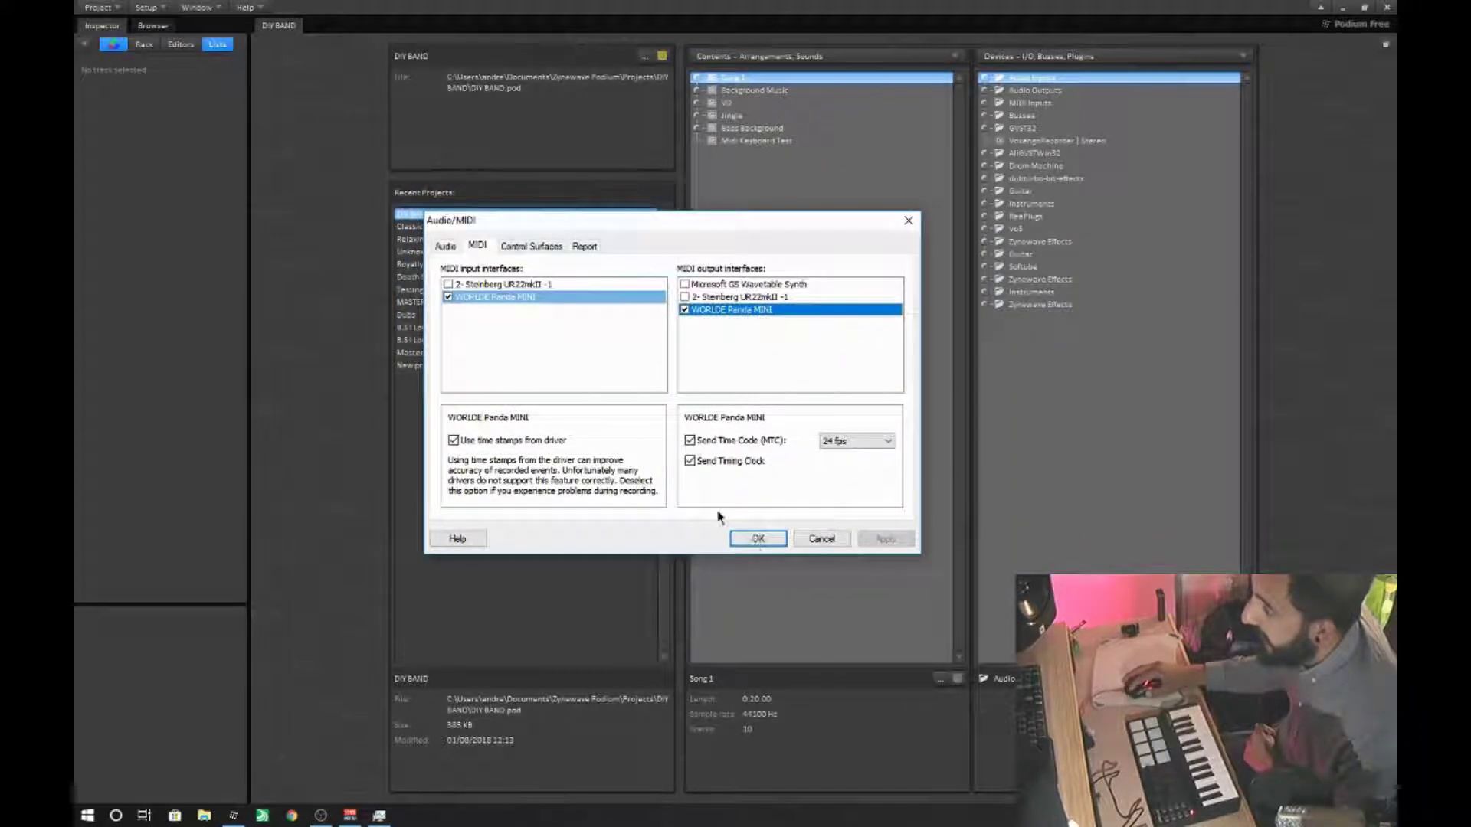
pyautogui.click(732, 465)
pyautogui.click(877, 539)
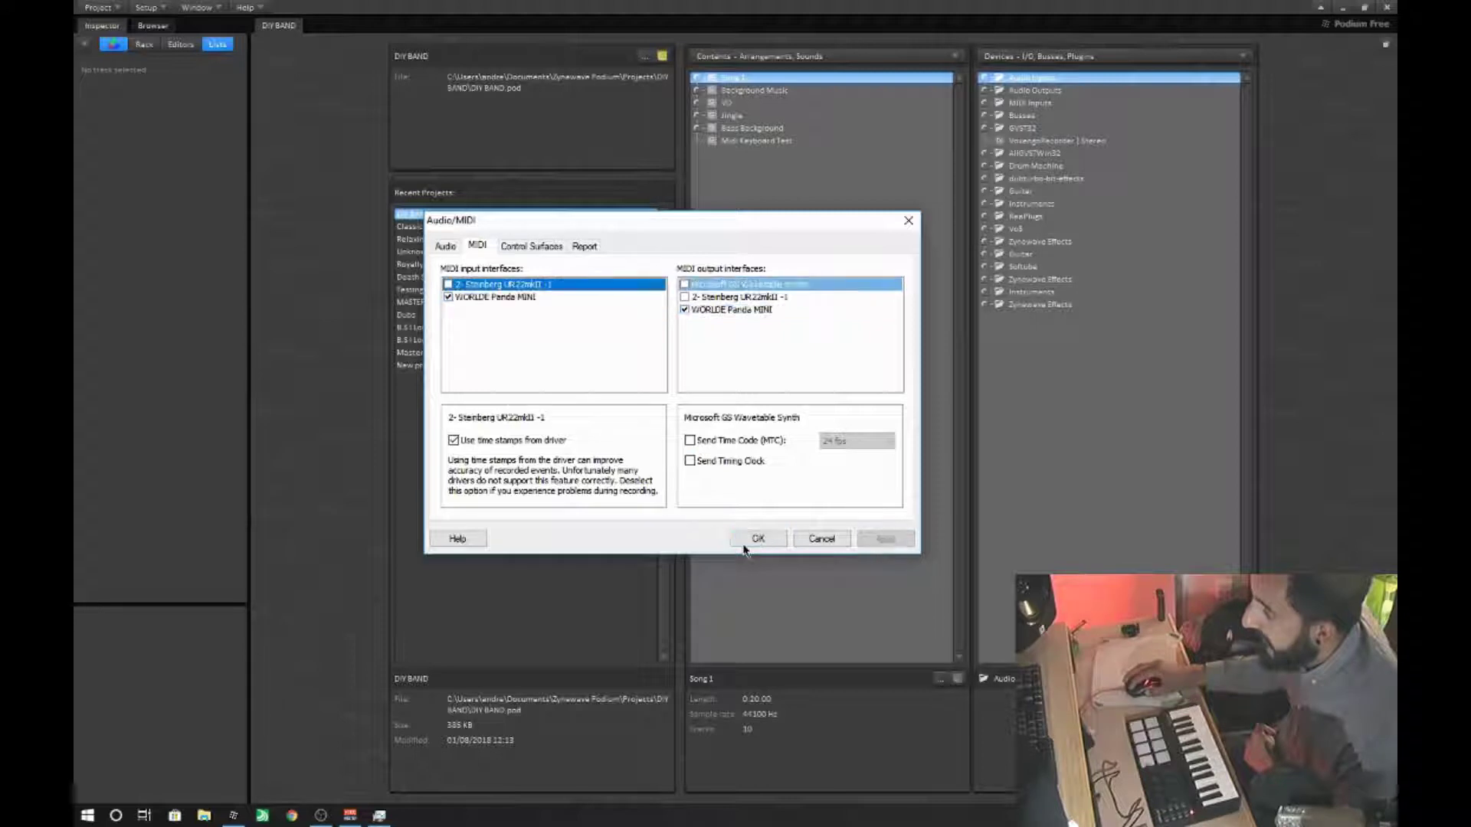
# Close the MIDI settings and create a new arrangement named 'Midi Test'
pyautogui.click(757, 539)
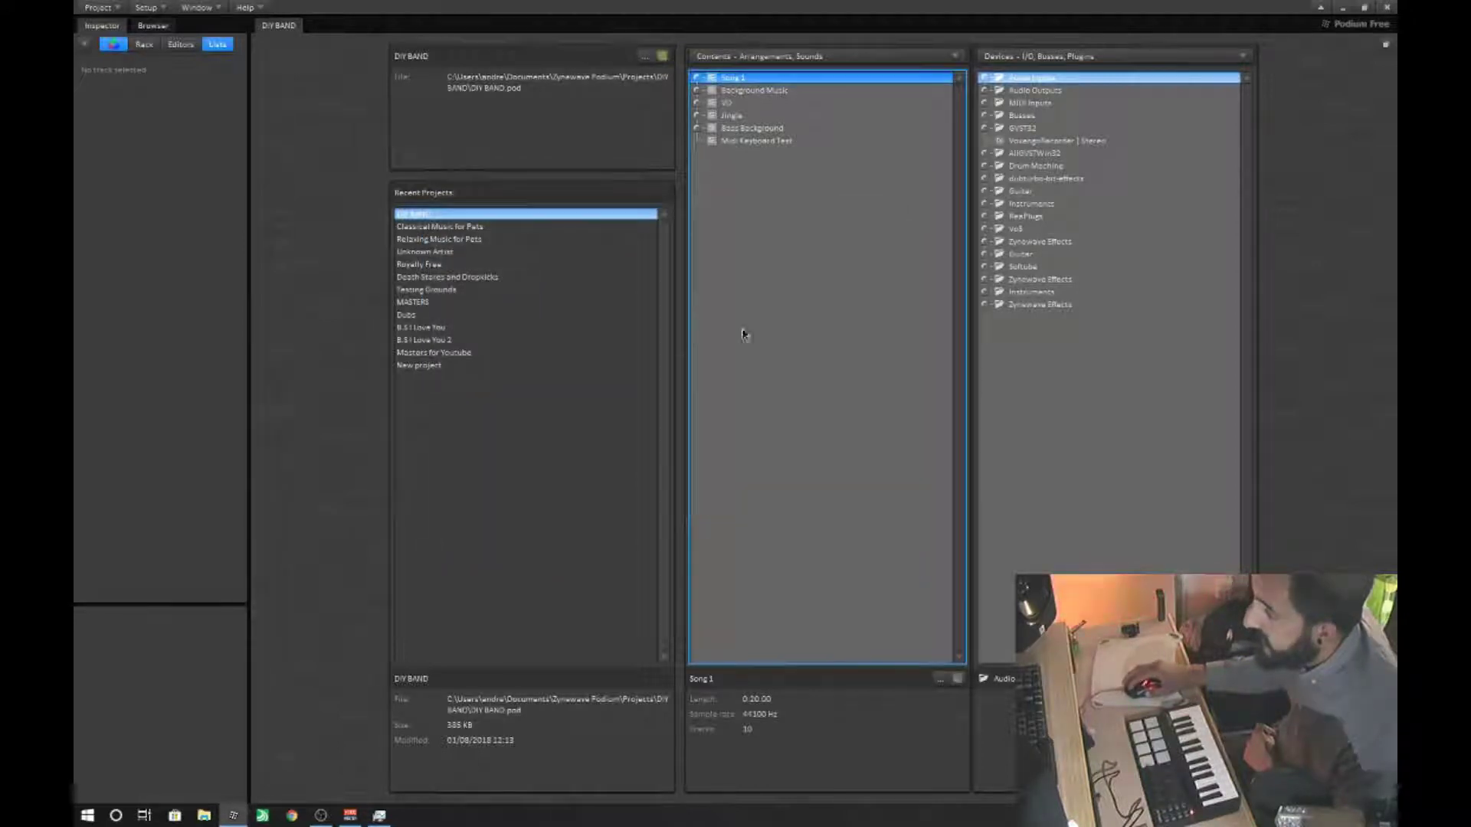
pyautogui.click(756, 141)
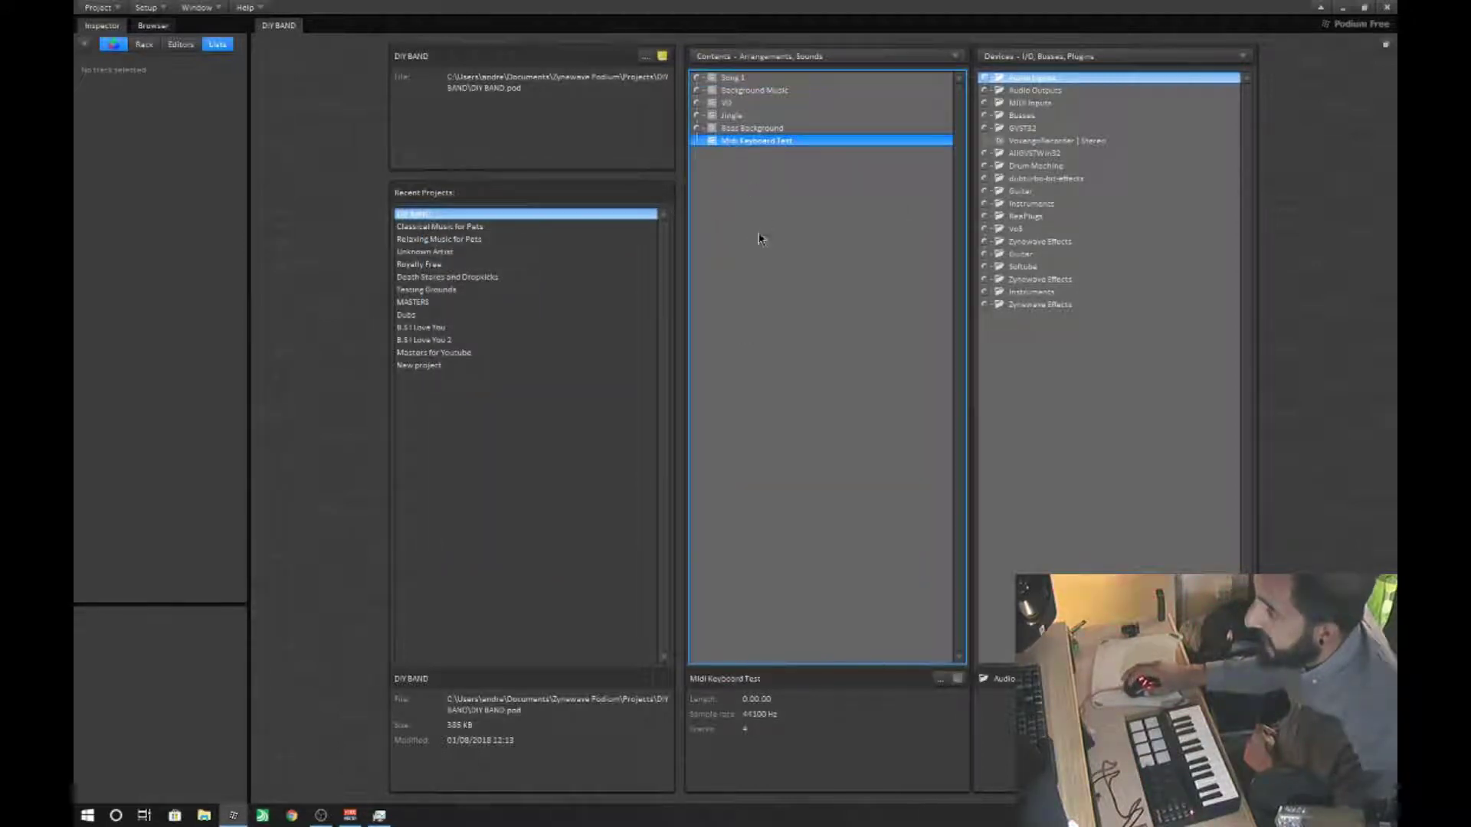
pyautogui.click(748, 56)
pyautogui.click(754, 74)
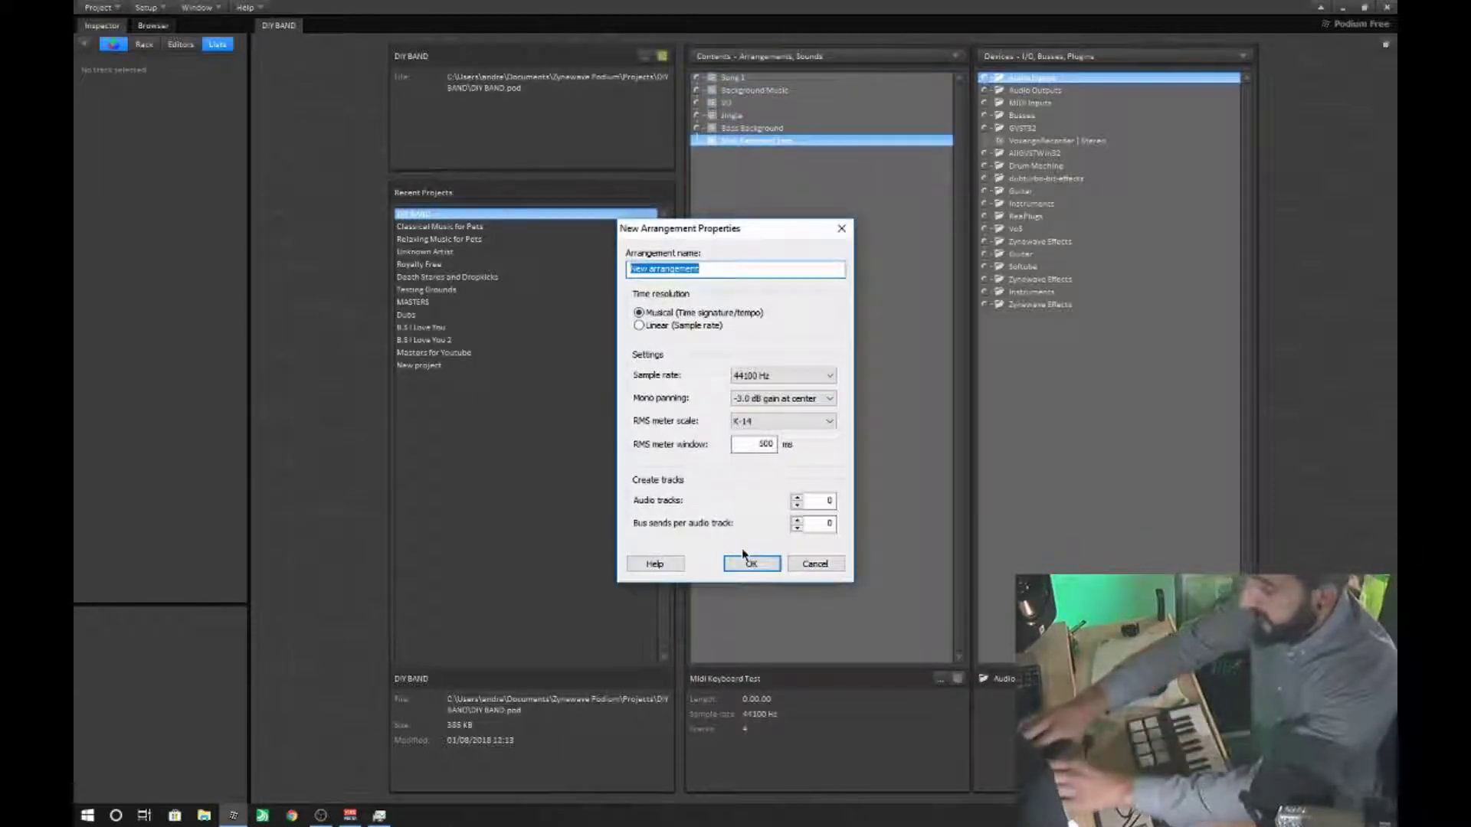
pyautogui.write('Midi Test')
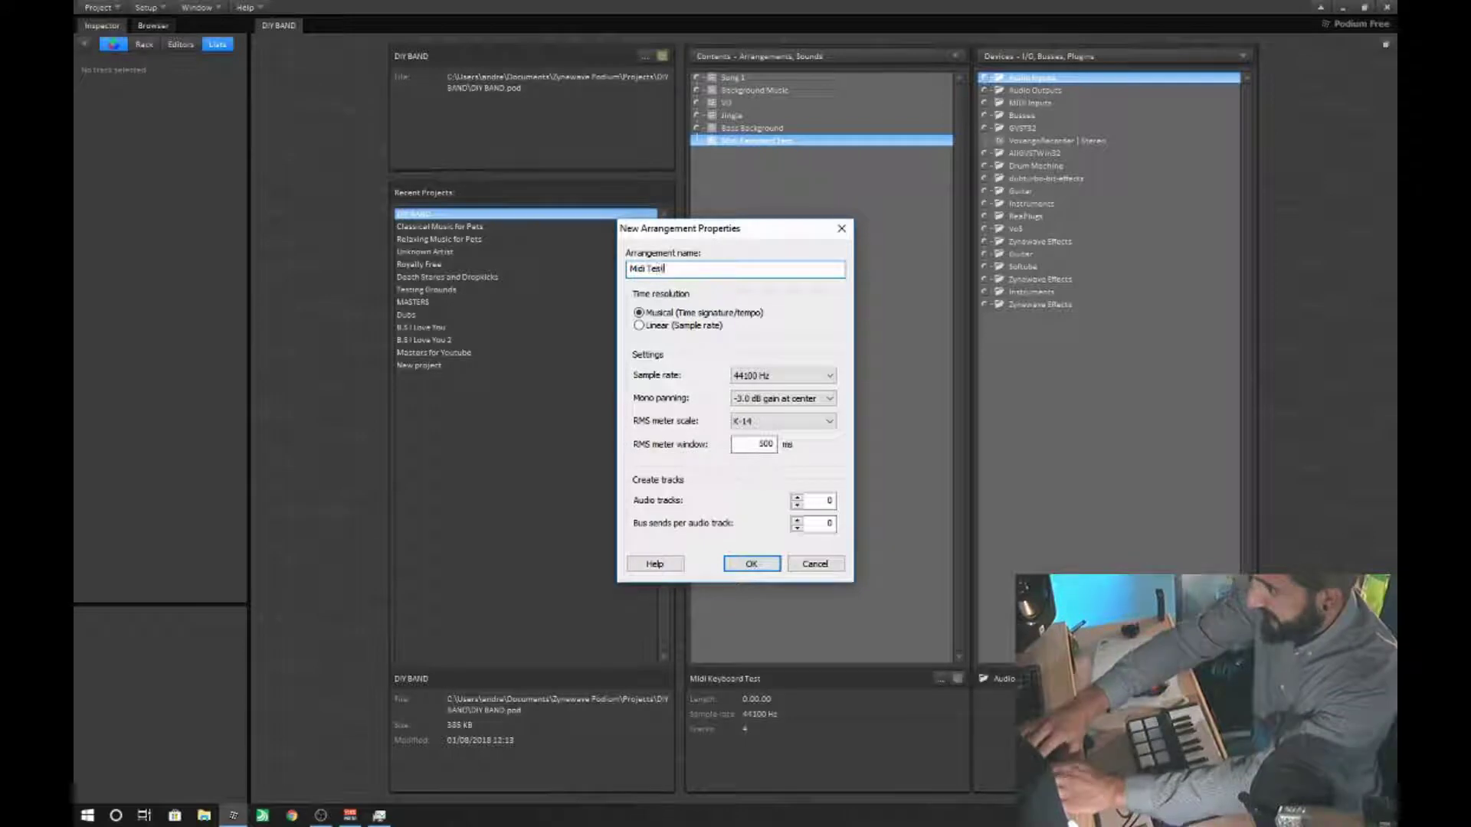
pyautogui.press('Return')
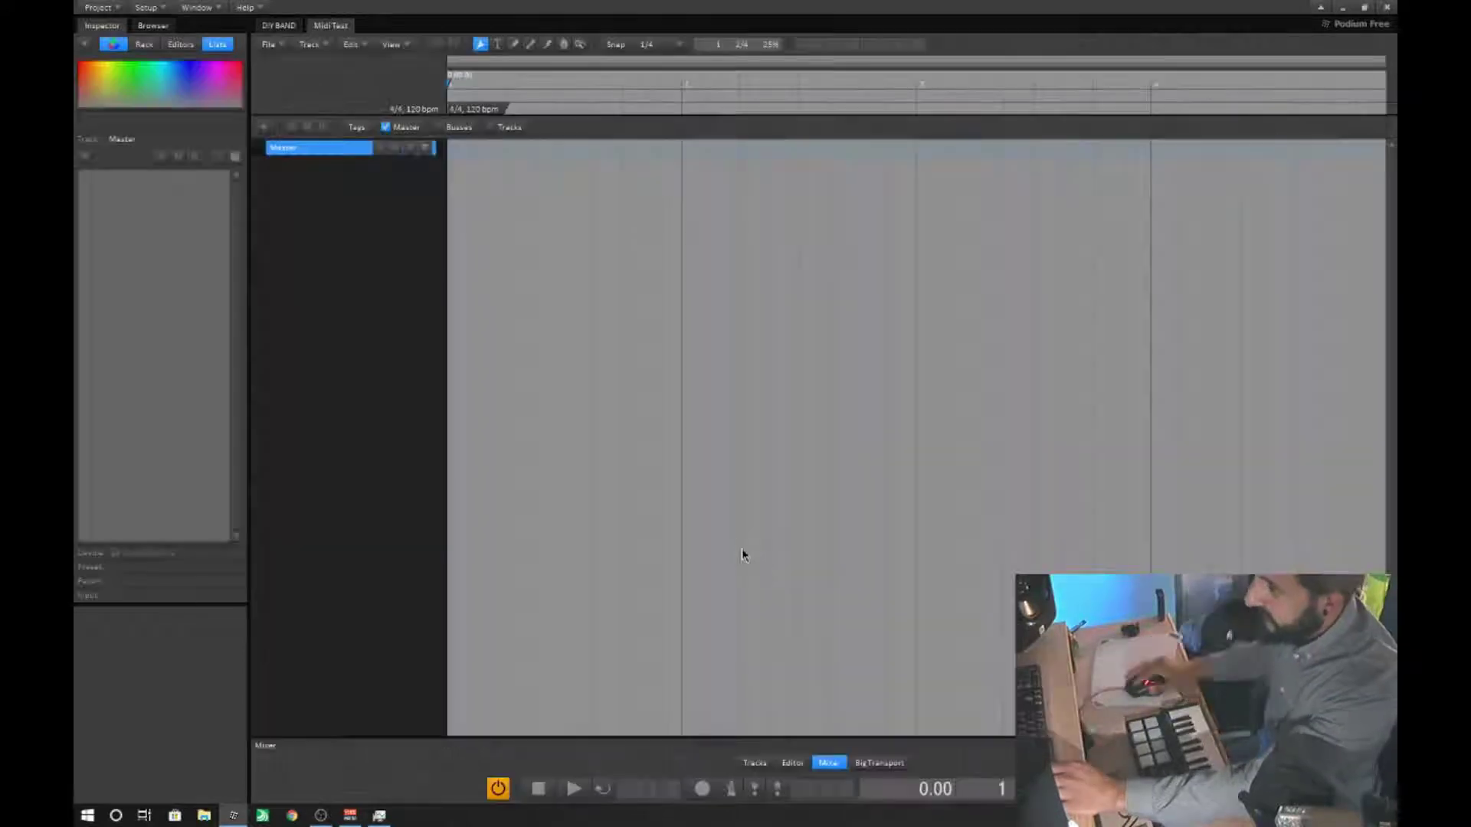
# Add Track 1 to the arrangement and make the Track 1 and Master rows taller
pyautogui.doubleClick(295, 195)
pyautogui.click(741, 575)
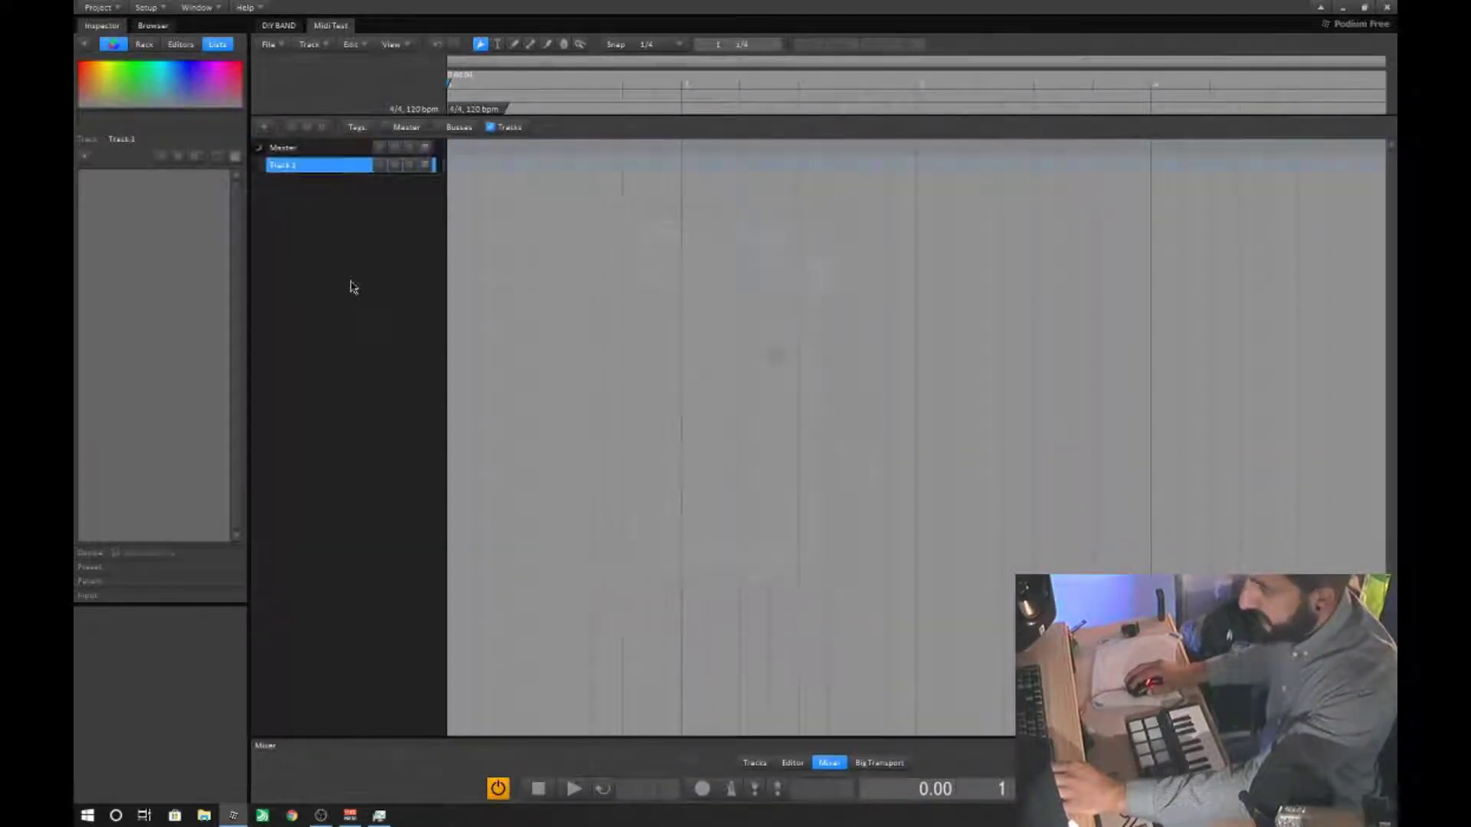
pyautogui.moveTo(404, 171); pyautogui.dragTo(406, 256)
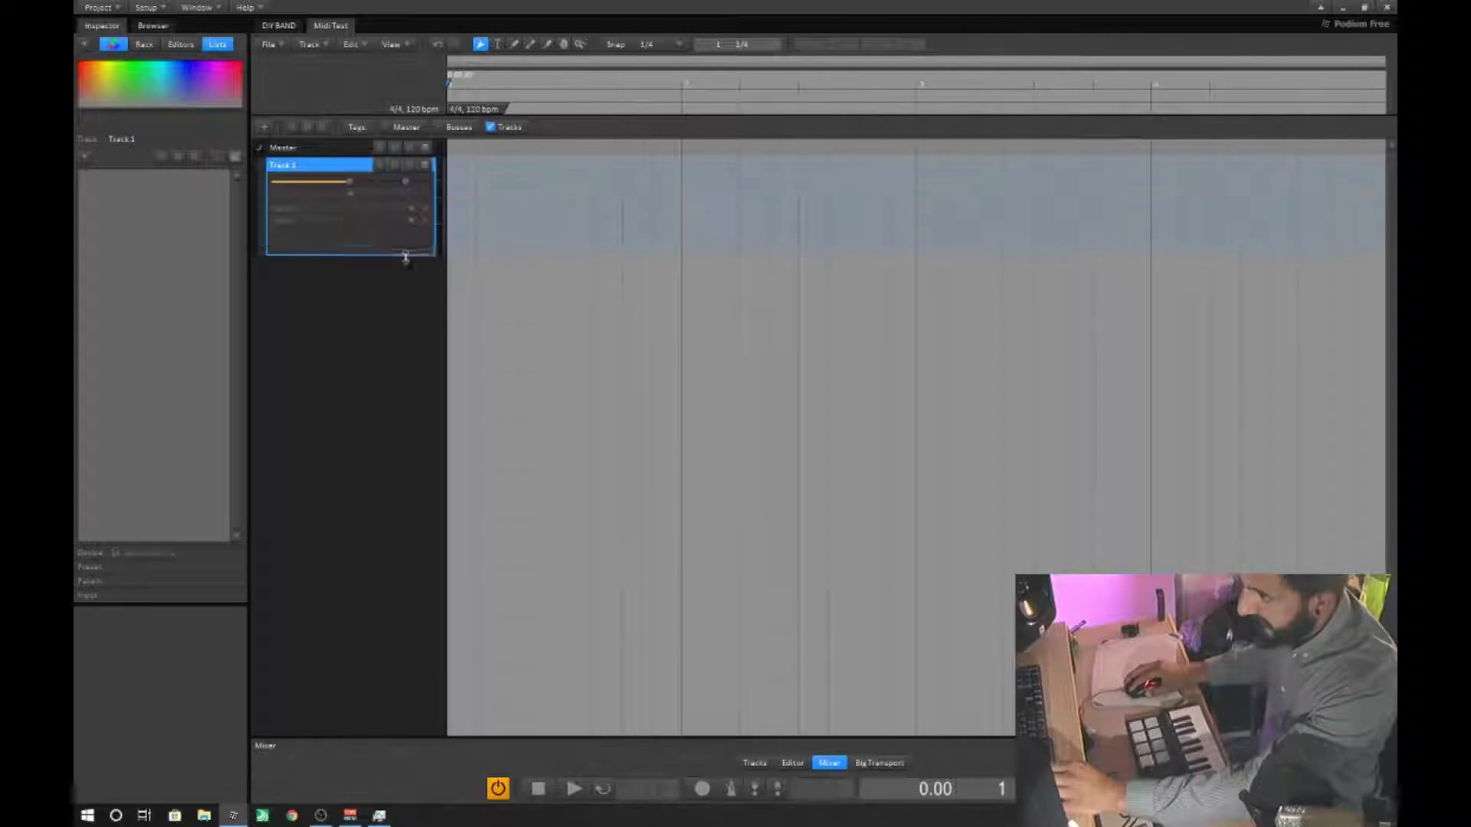
pyautogui.moveTo(405, 158); pyautogui.dragTo(404, 247)
# Insert the VoxengoRecorder | Stereo effect on the Master channel
pyautogui.click(350, 176)
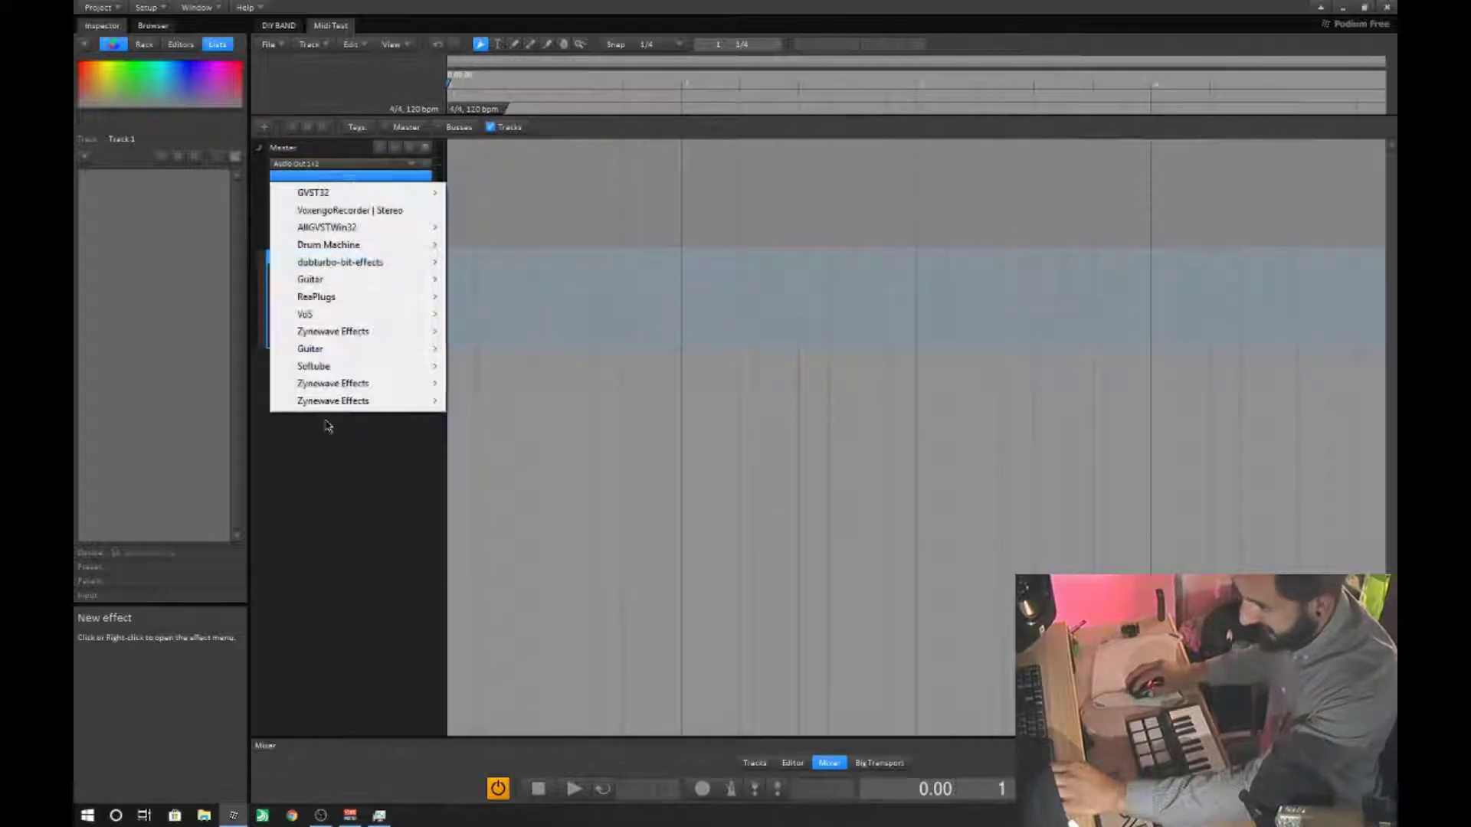
pyautogui.moveTo(341, 331)
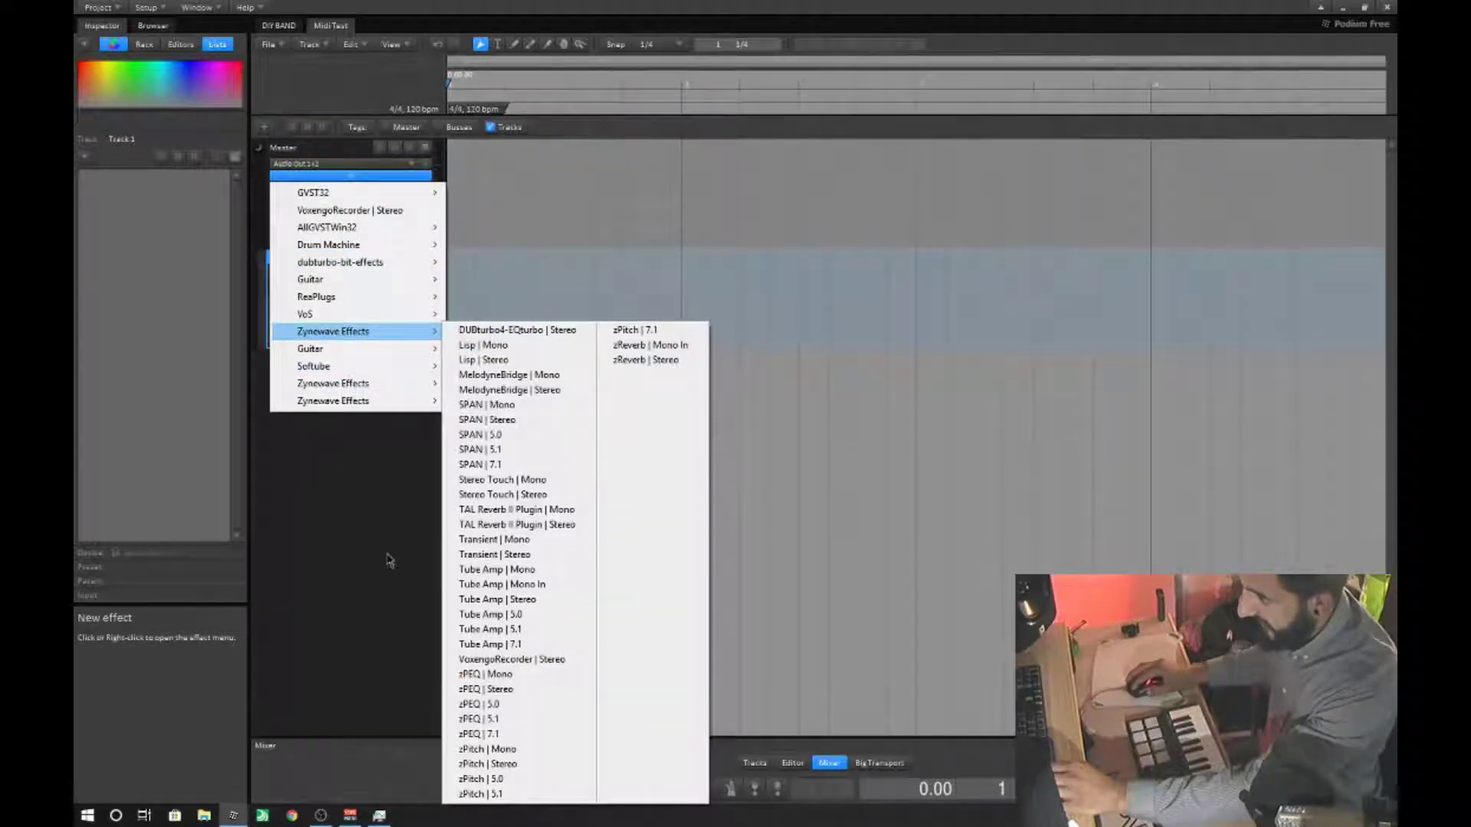
pyautogui.click(497, 659)
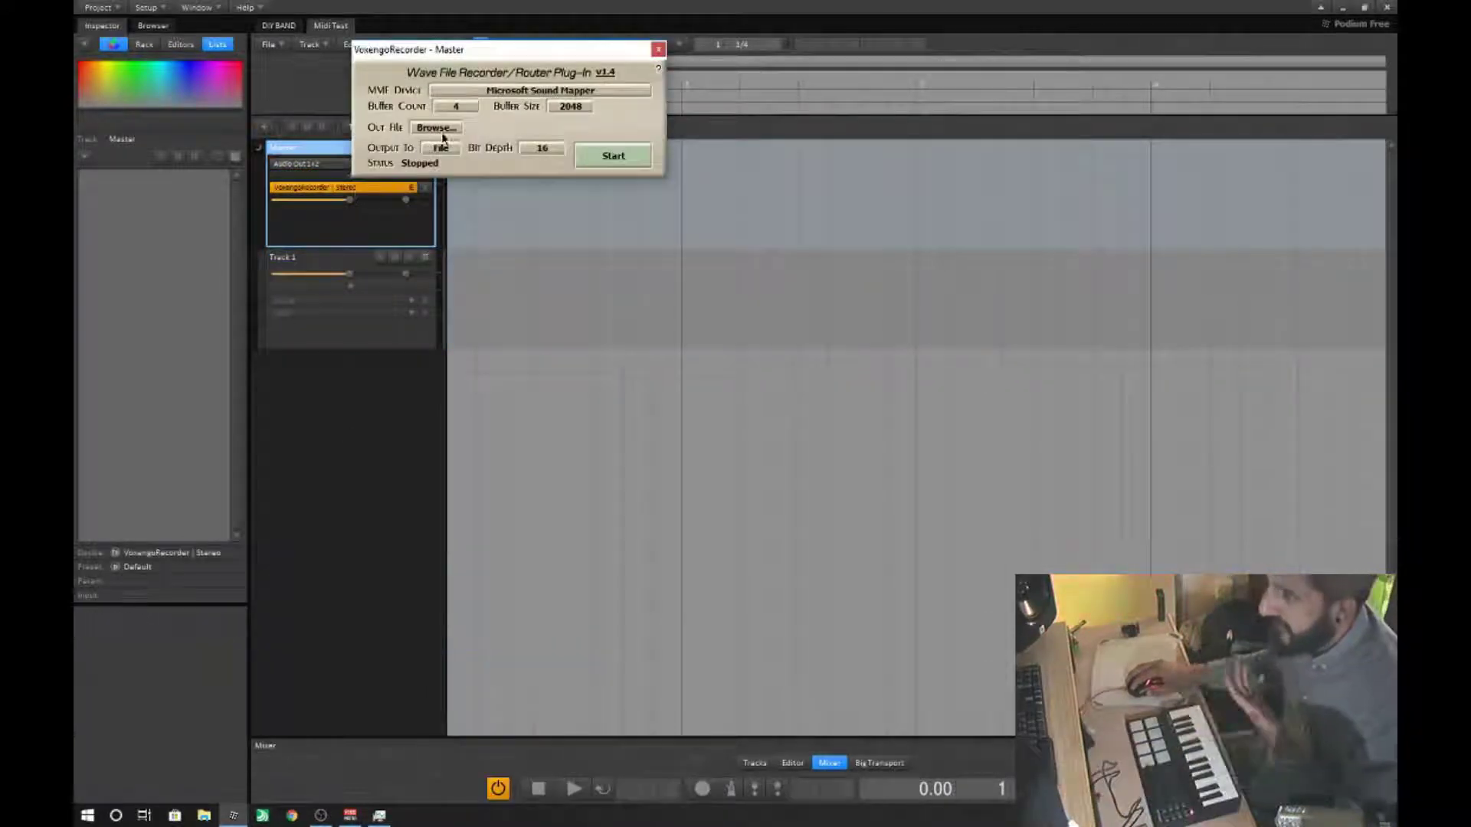
# Route the recorder to VoiceMeeter Input with MME output and start it
pyautogui.click(515, 92)
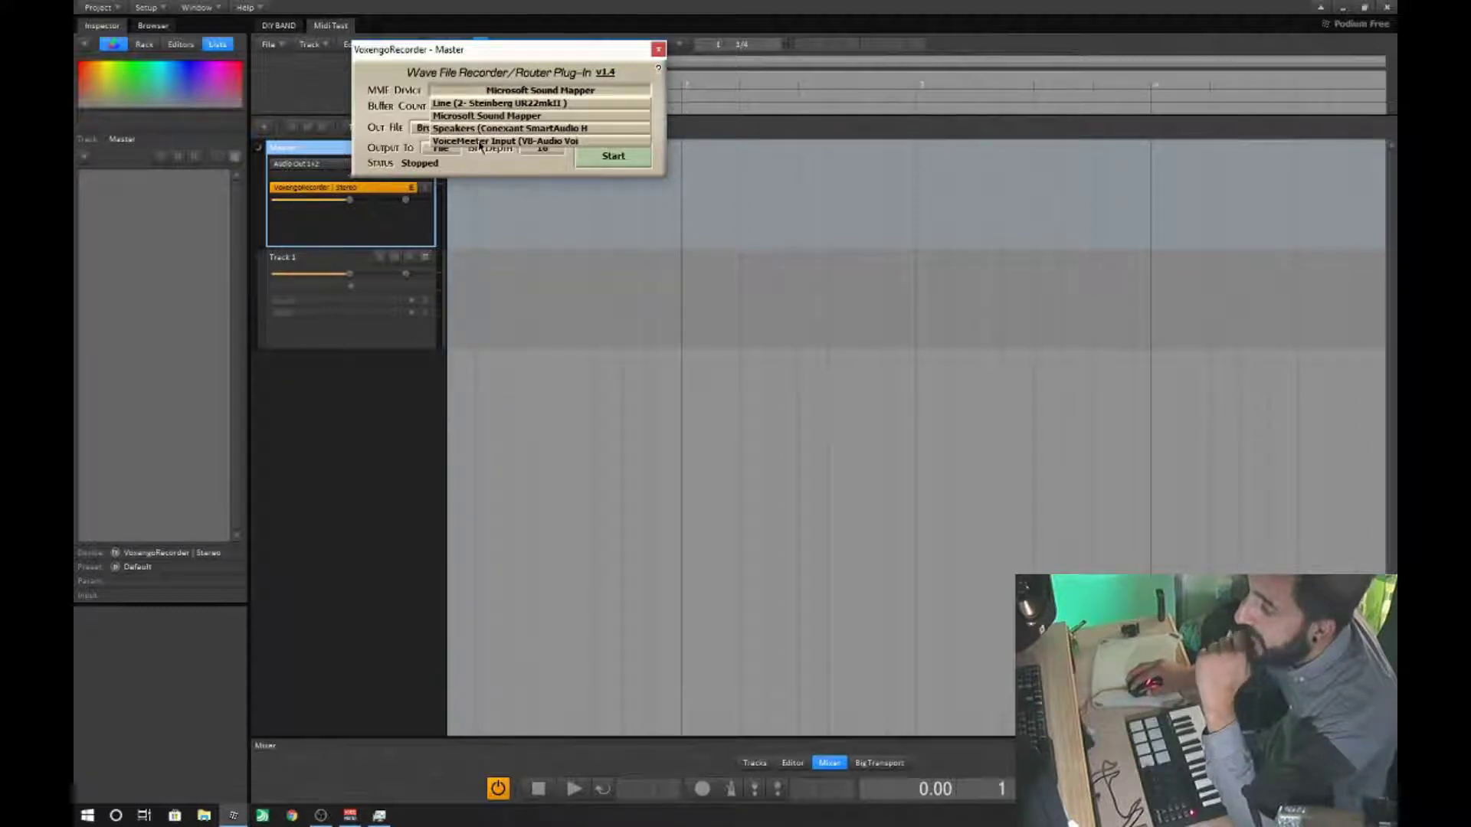
pyautogui.click(479, 141)
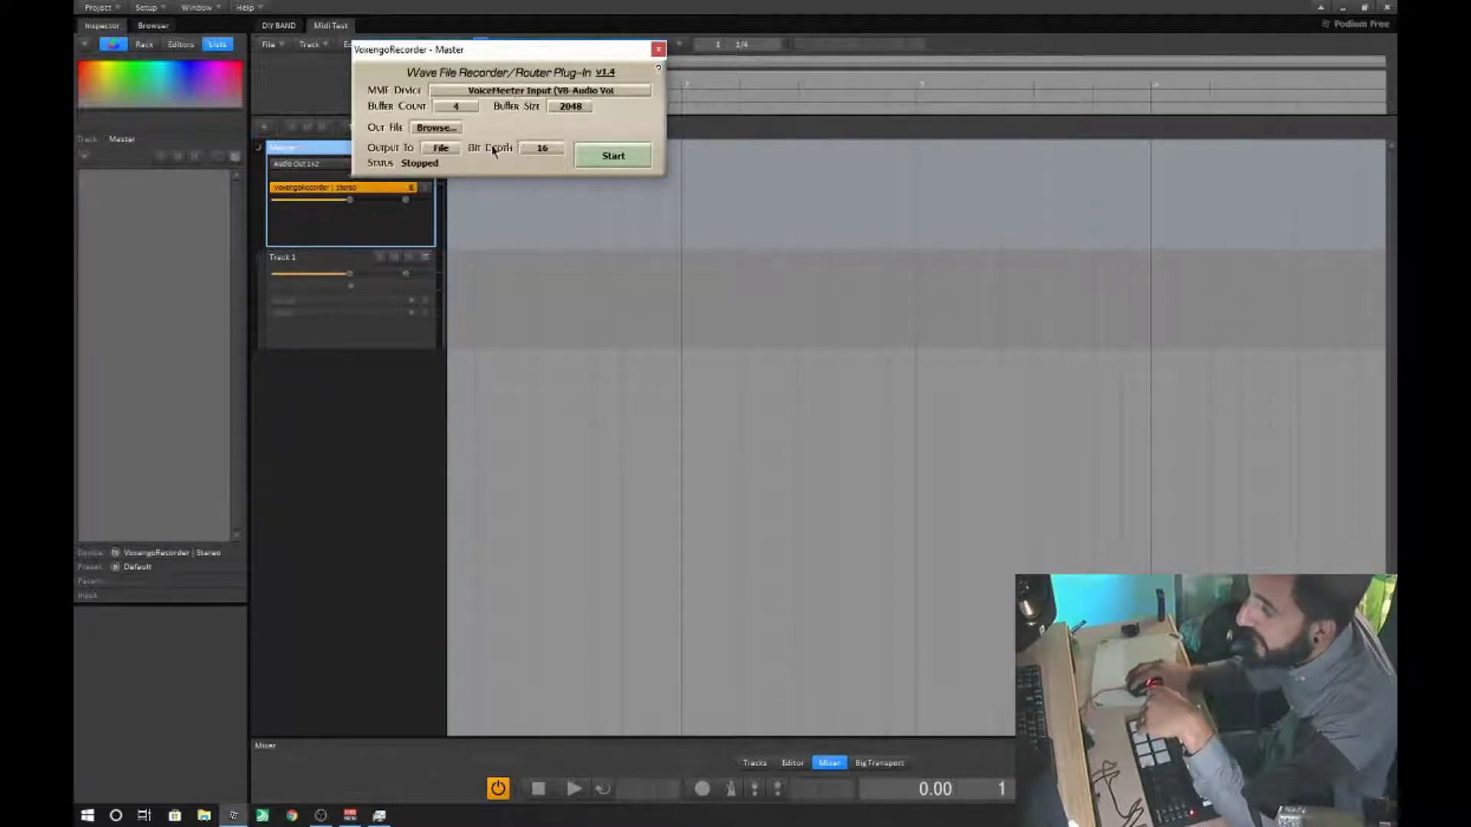
pyautogui.click(440, 148)
pyautogui.click(602, 157)
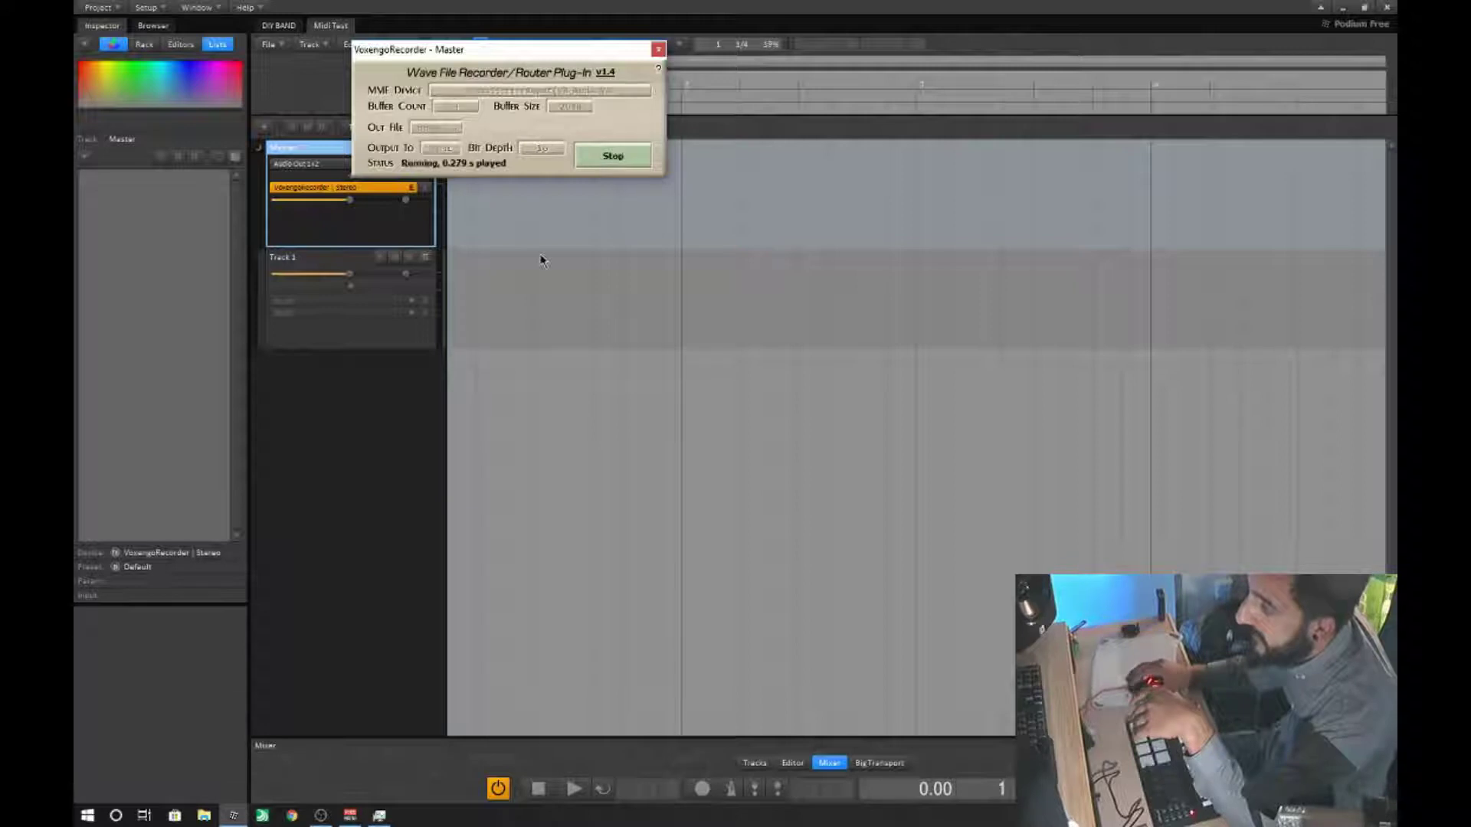
pyautogui.click(542, 256)
# Select Track 1 and set its input to MIDI In
pyautogui.click(320, 263)
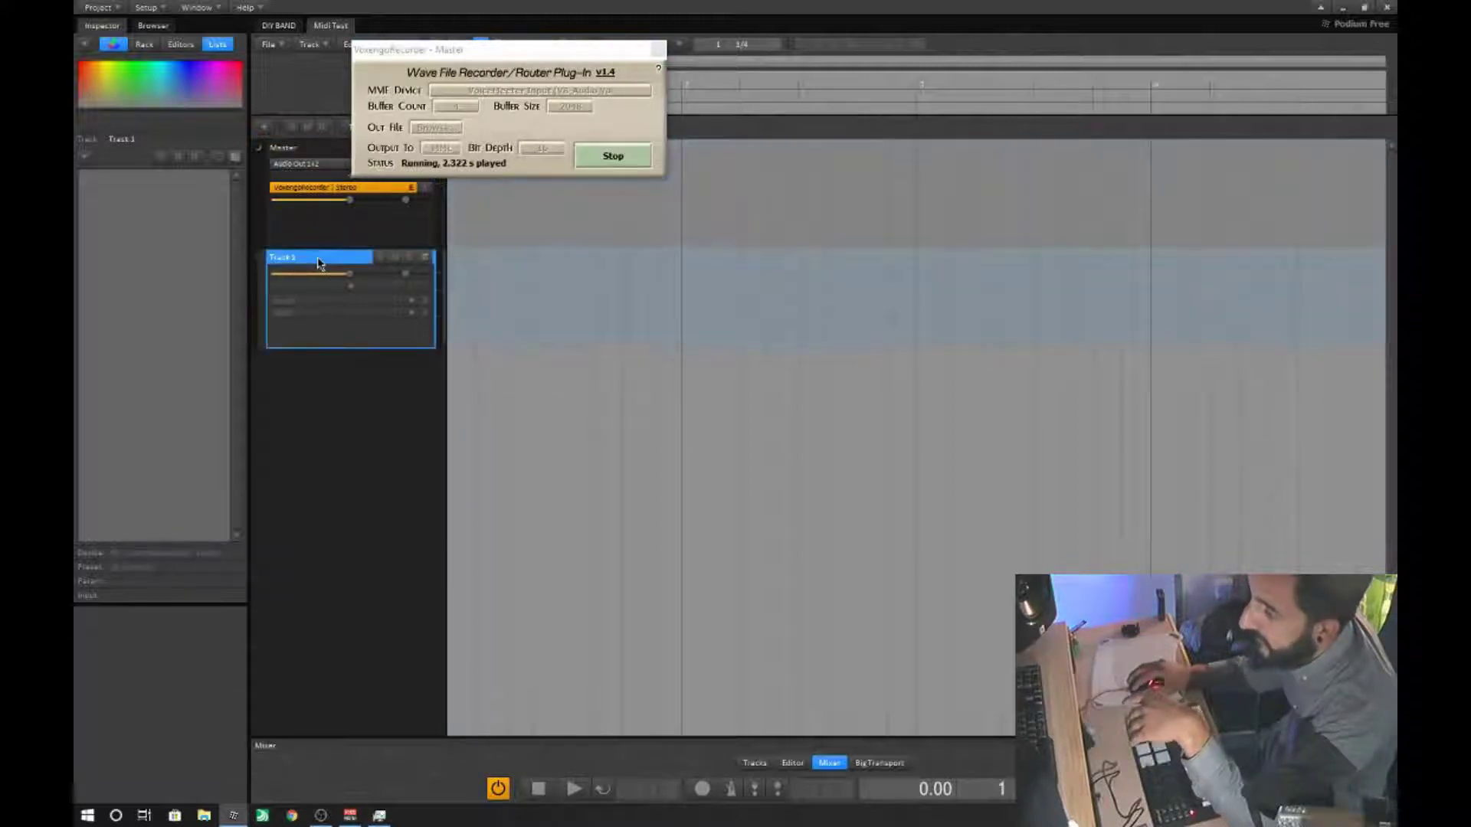
pyautogui.click(319, 315)
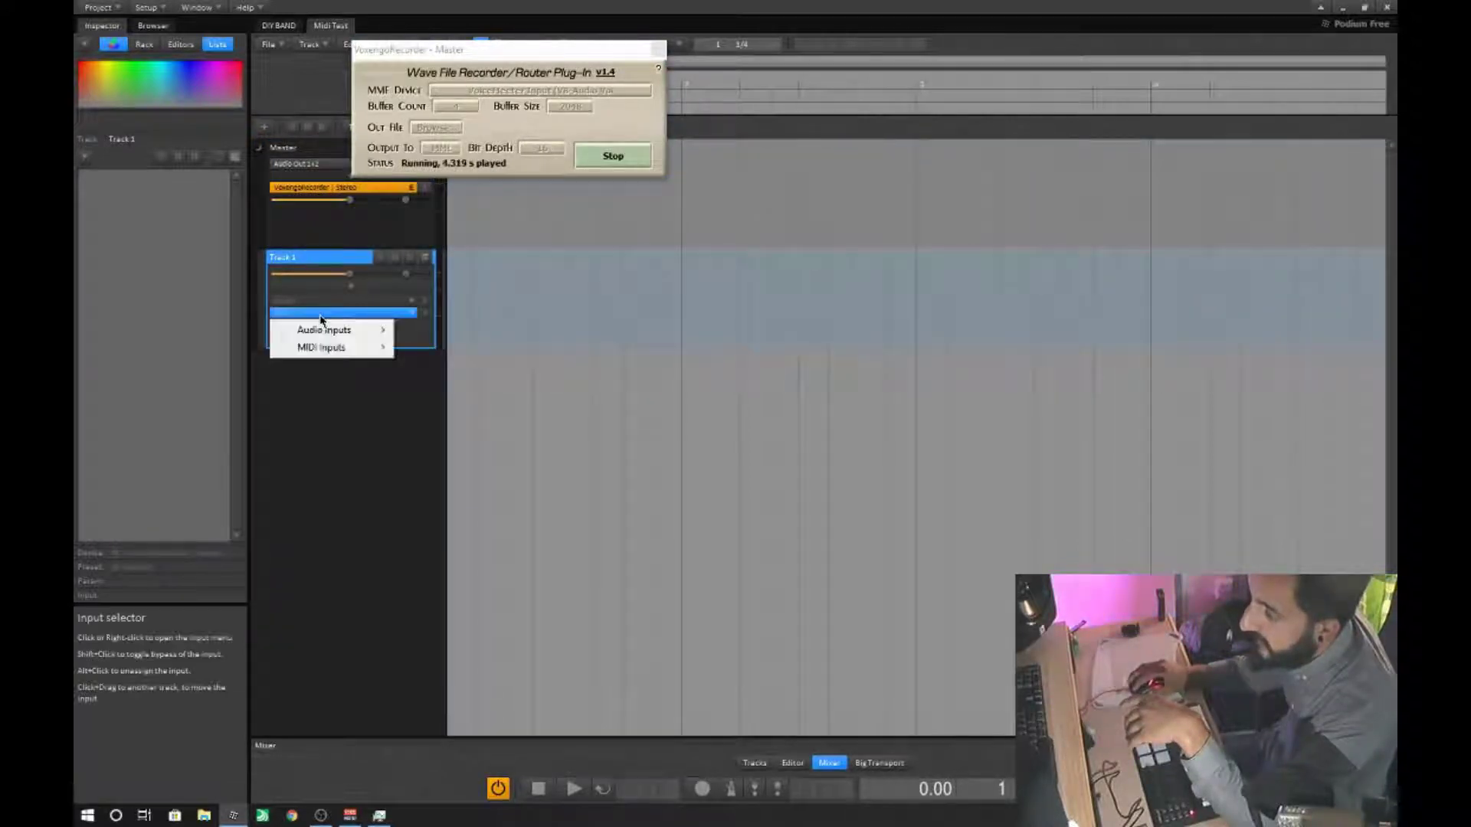
pyautogui.click(386, 385)
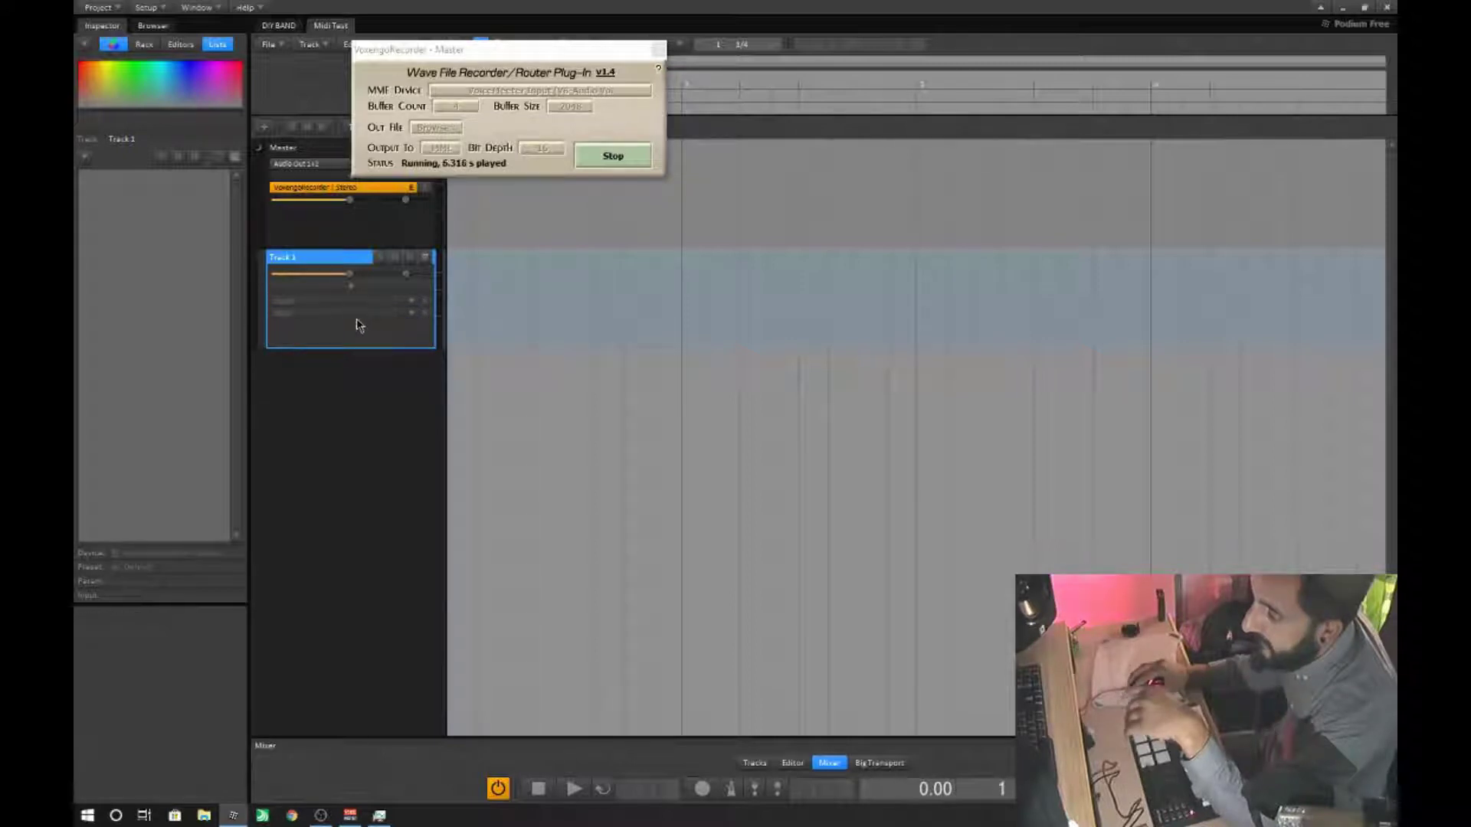
pyautogui.click(331, 312)
pyautogui.moveTo(310, 351)
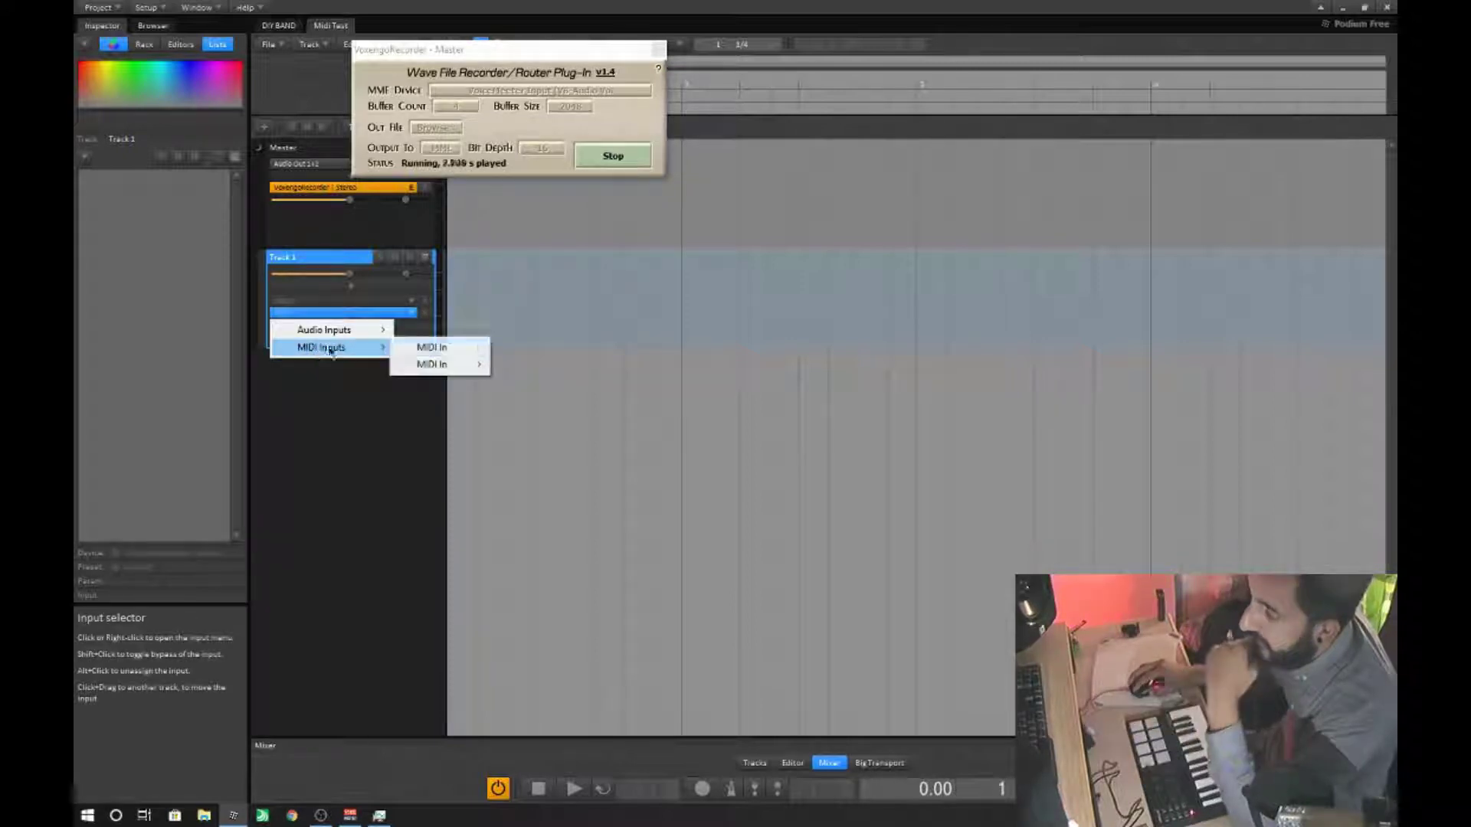
pyautogui.click(445, 349)
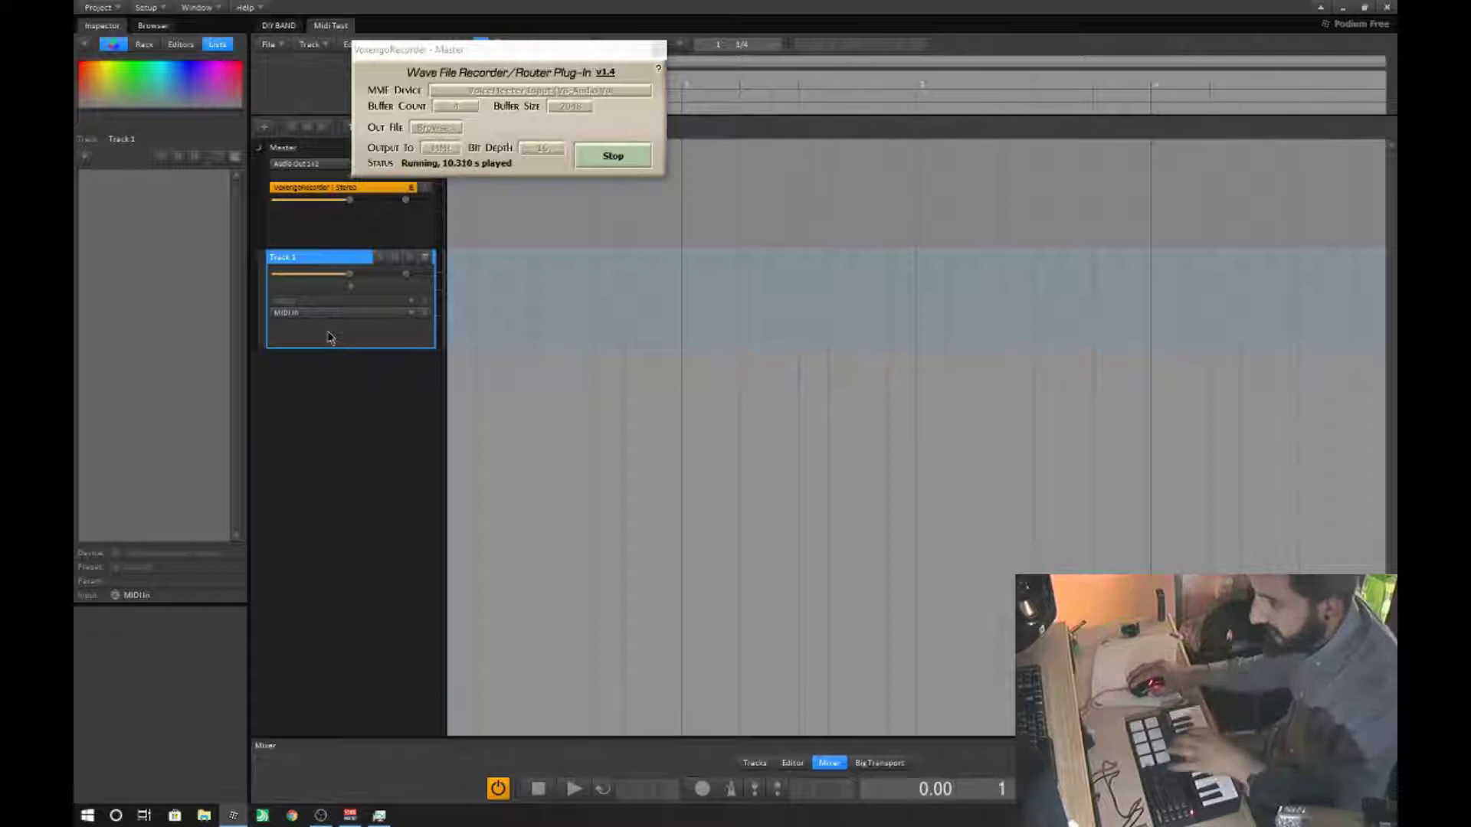
# Load DSK AkoustiK Keys | Stereo as Track 1's instrument
pyautogui.click(296, 302)
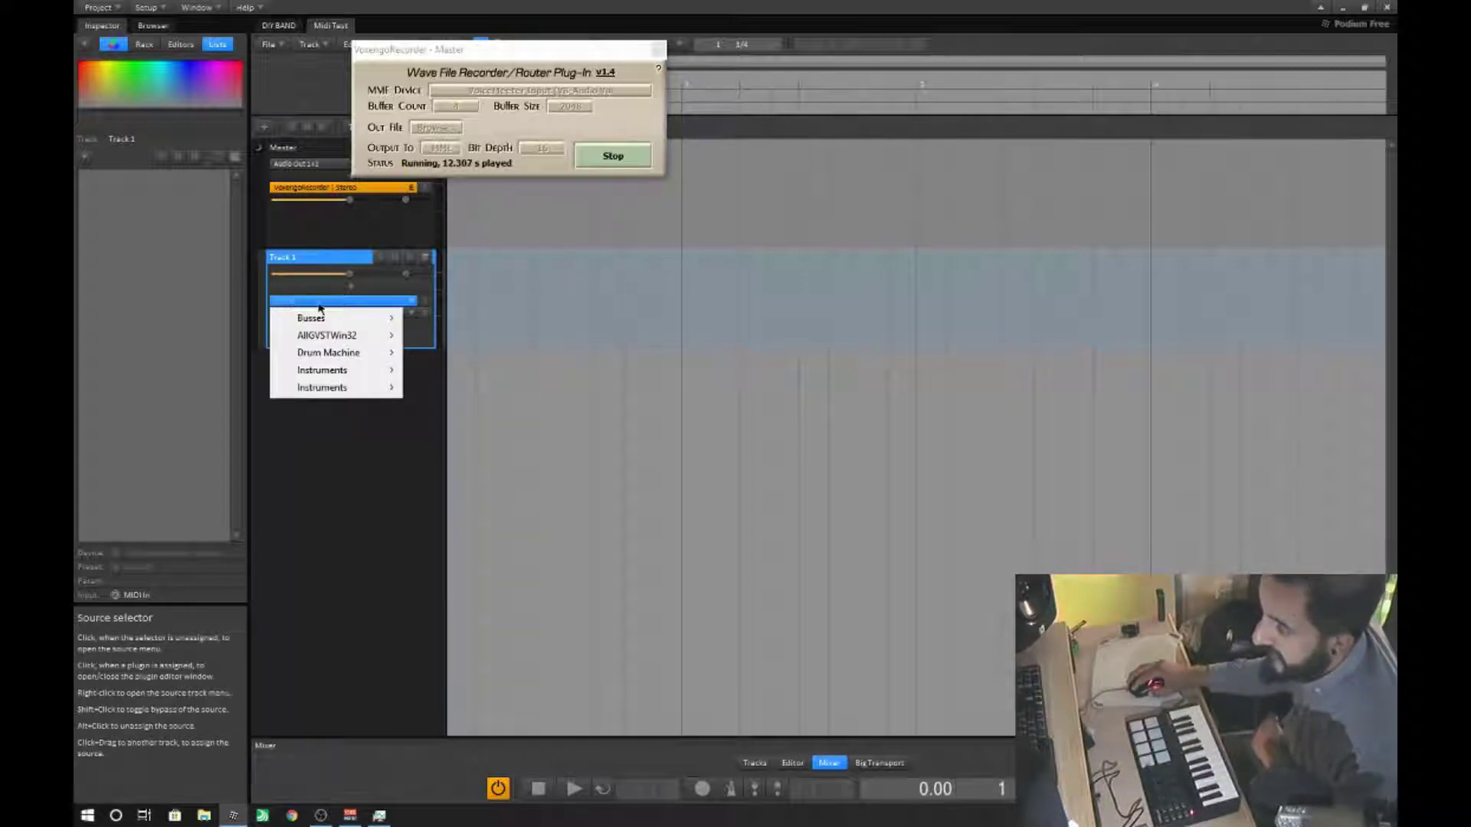
pyautogui.moveTo(347, 373)
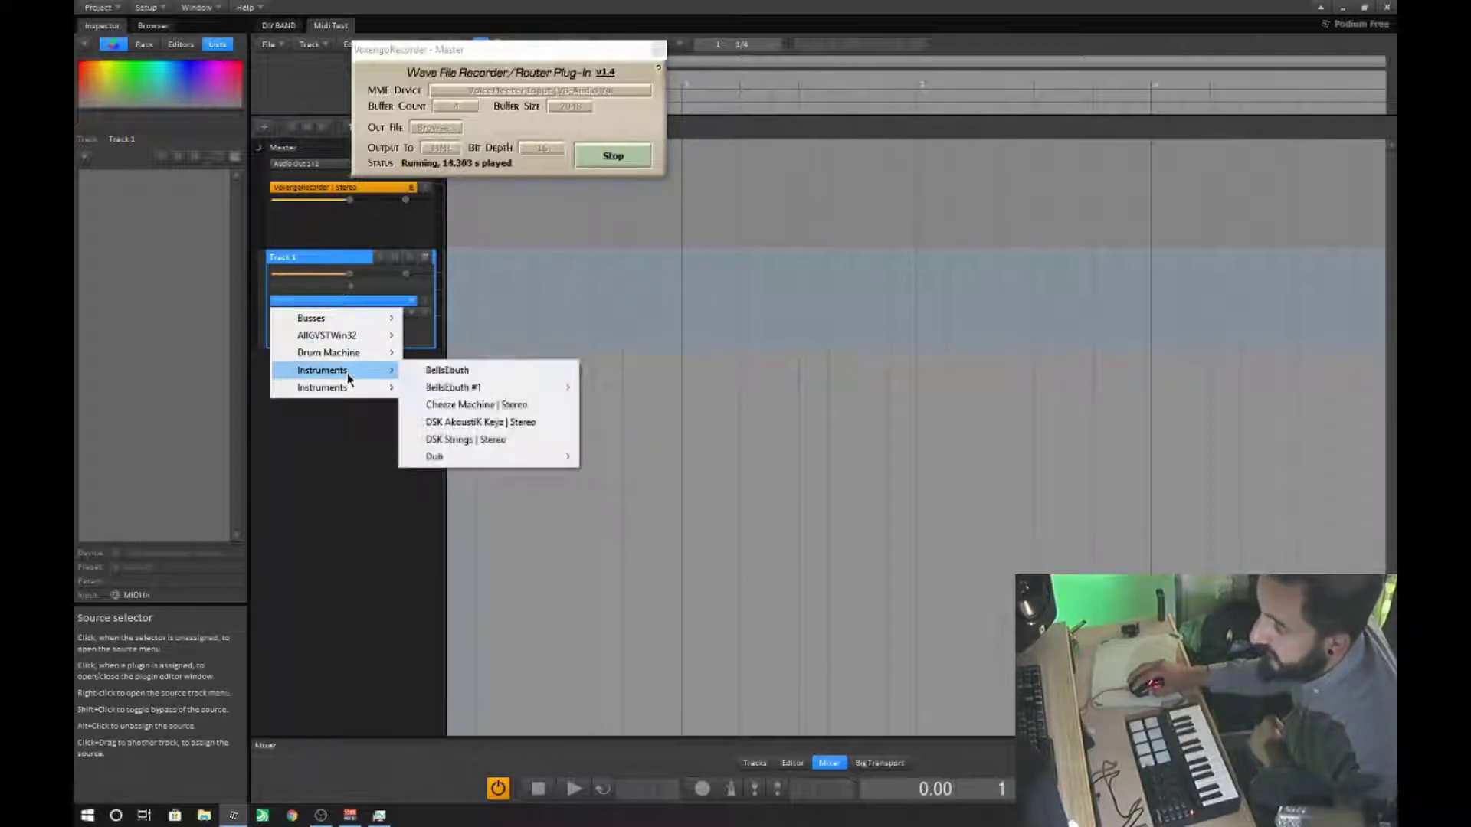
pyautogui.click(497, 421)
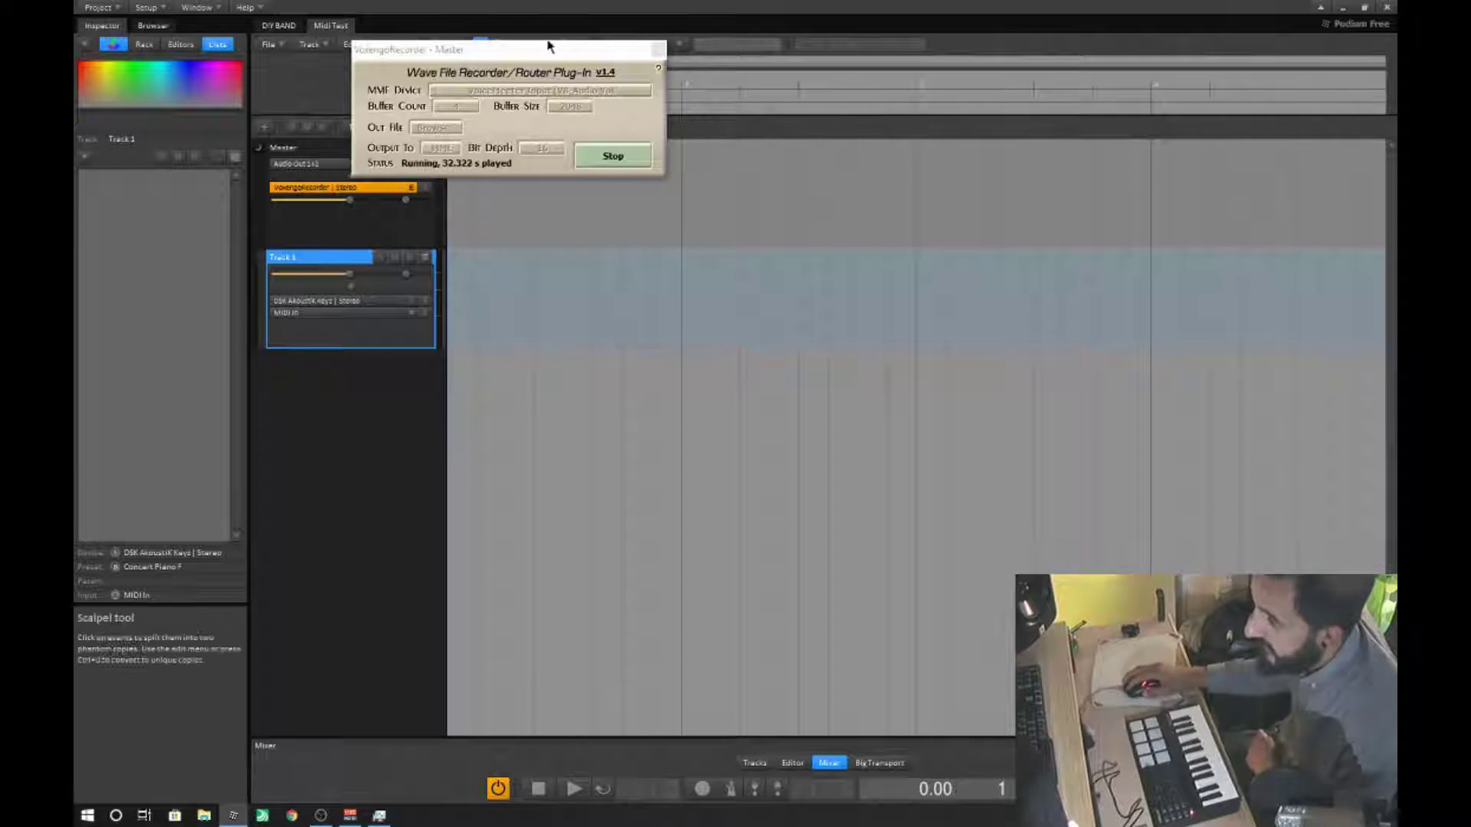
pyautogui.moveTo(549, 48); pyautogui.dragTo(774, 118)
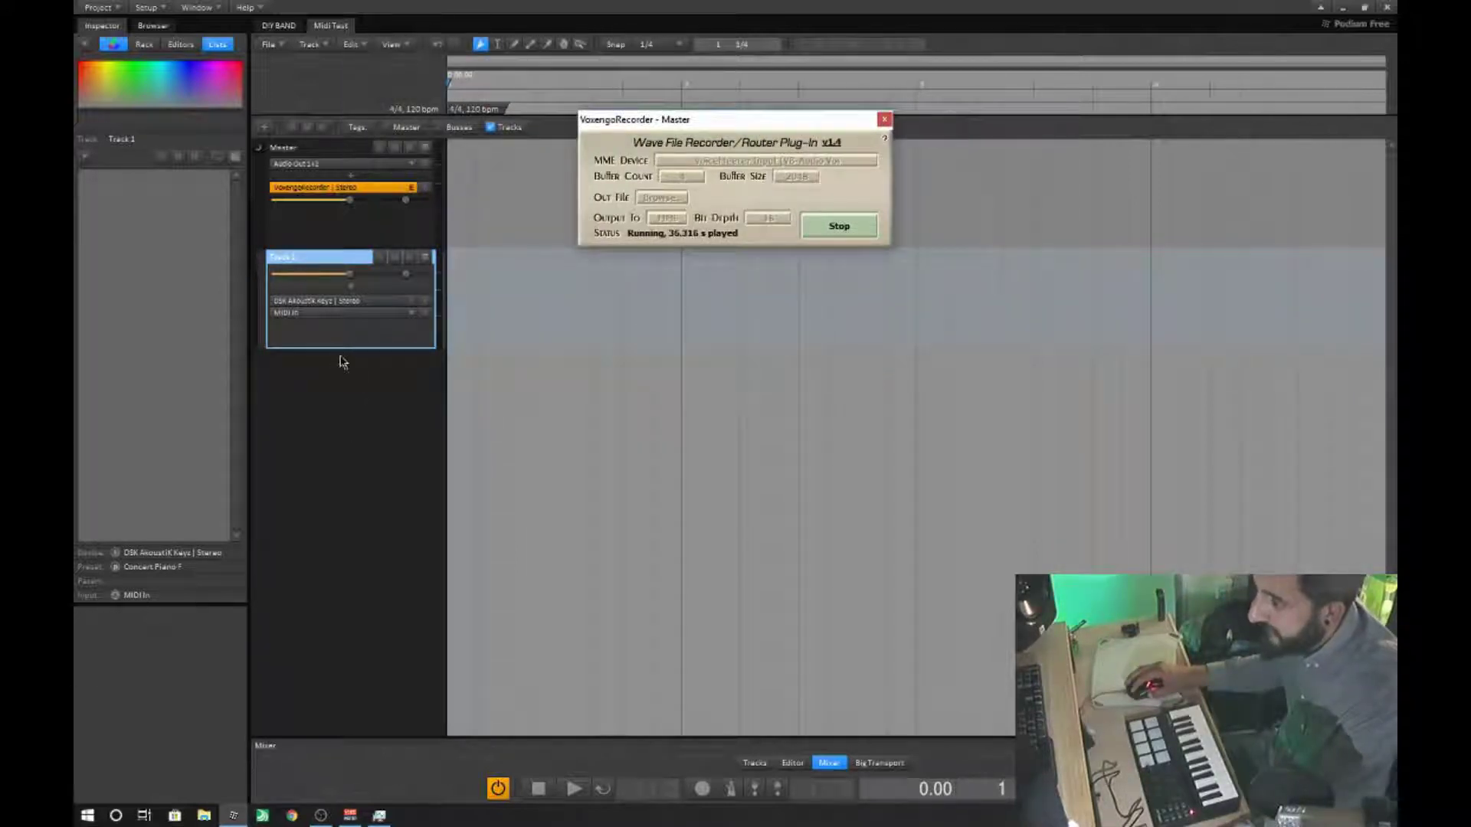
# Change Track 1's input to MIDI In | 01
pyautogui.click(338, 313)
pyautogui.moveTo(340, 349)
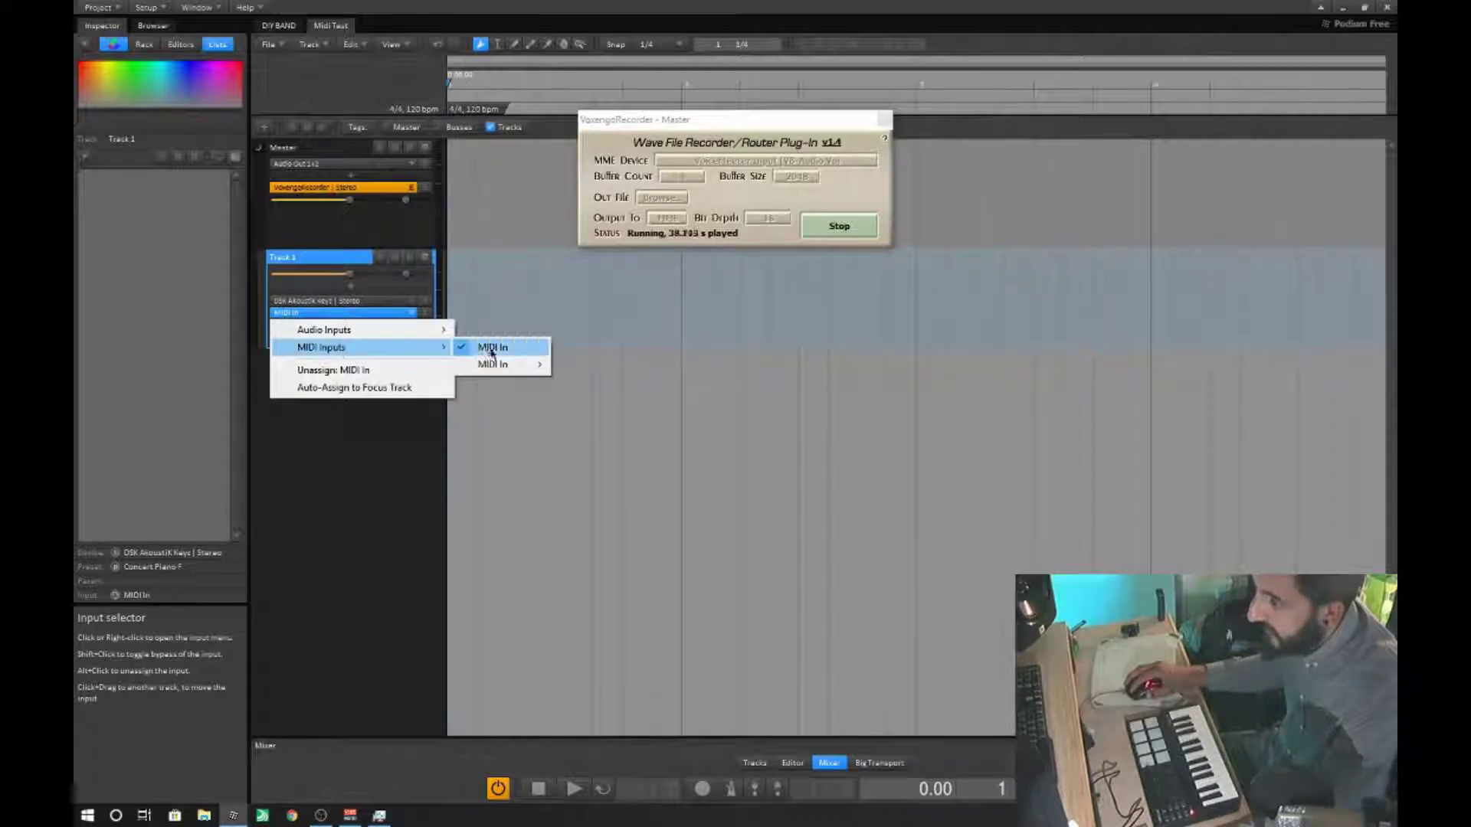
pyautogui.moveTo(487, 364)
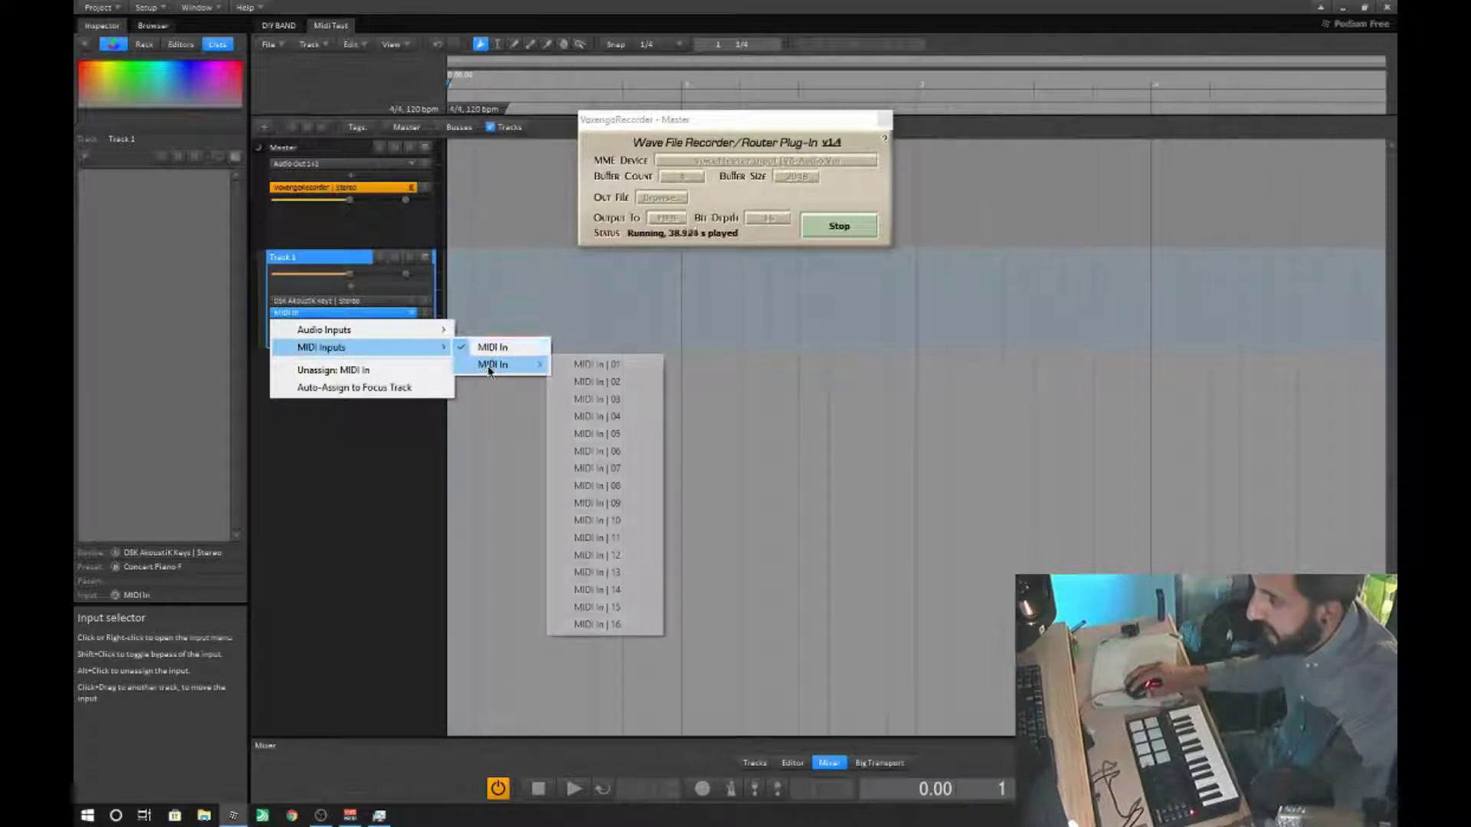
pyautogui.click(567, 367)
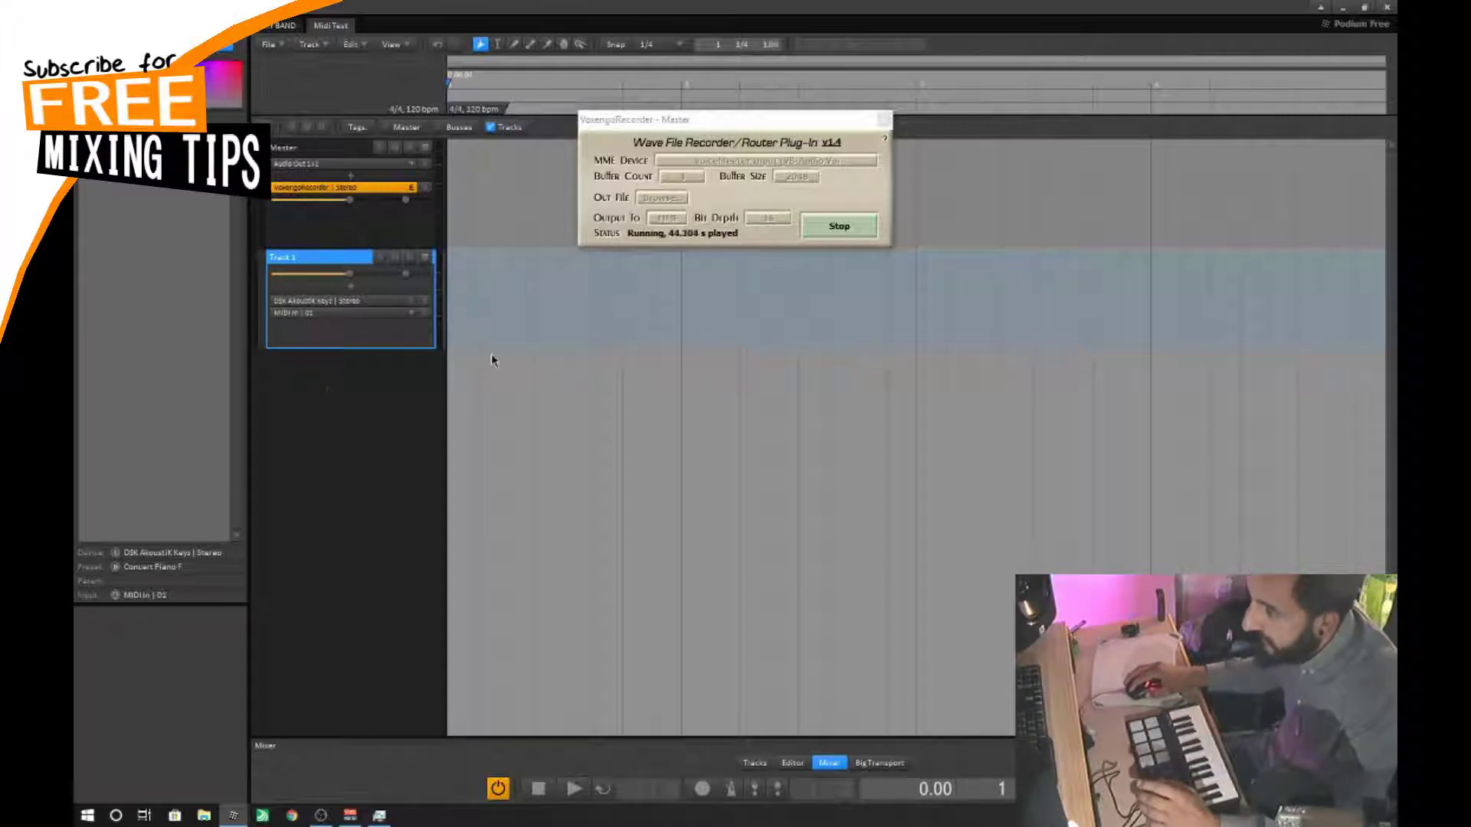
# Close the recorder window, add Track 2, and enlarge its header
pyautogui.doubleClick(381, 387)
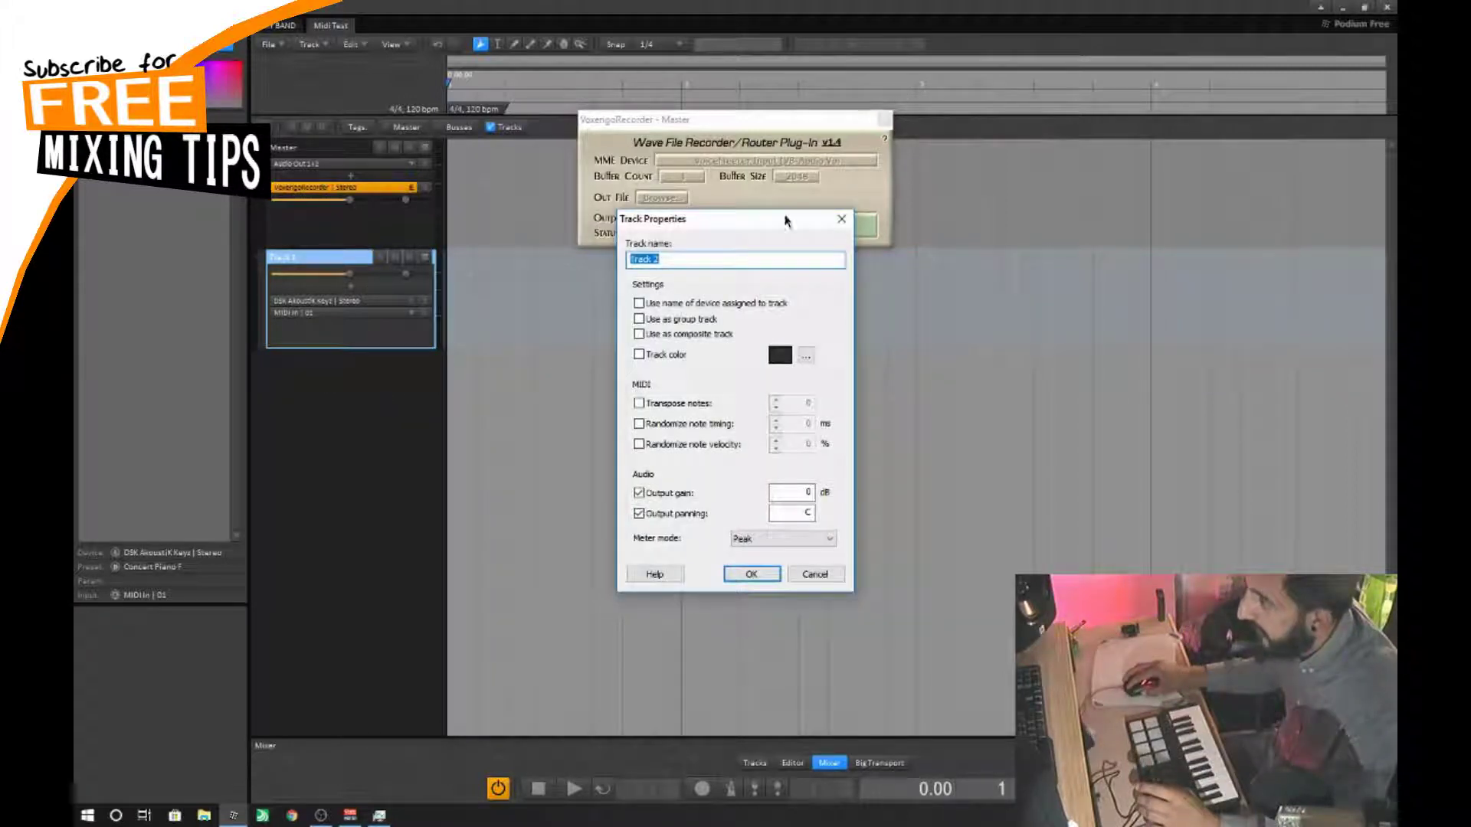
pyautogui.click(841, 221)
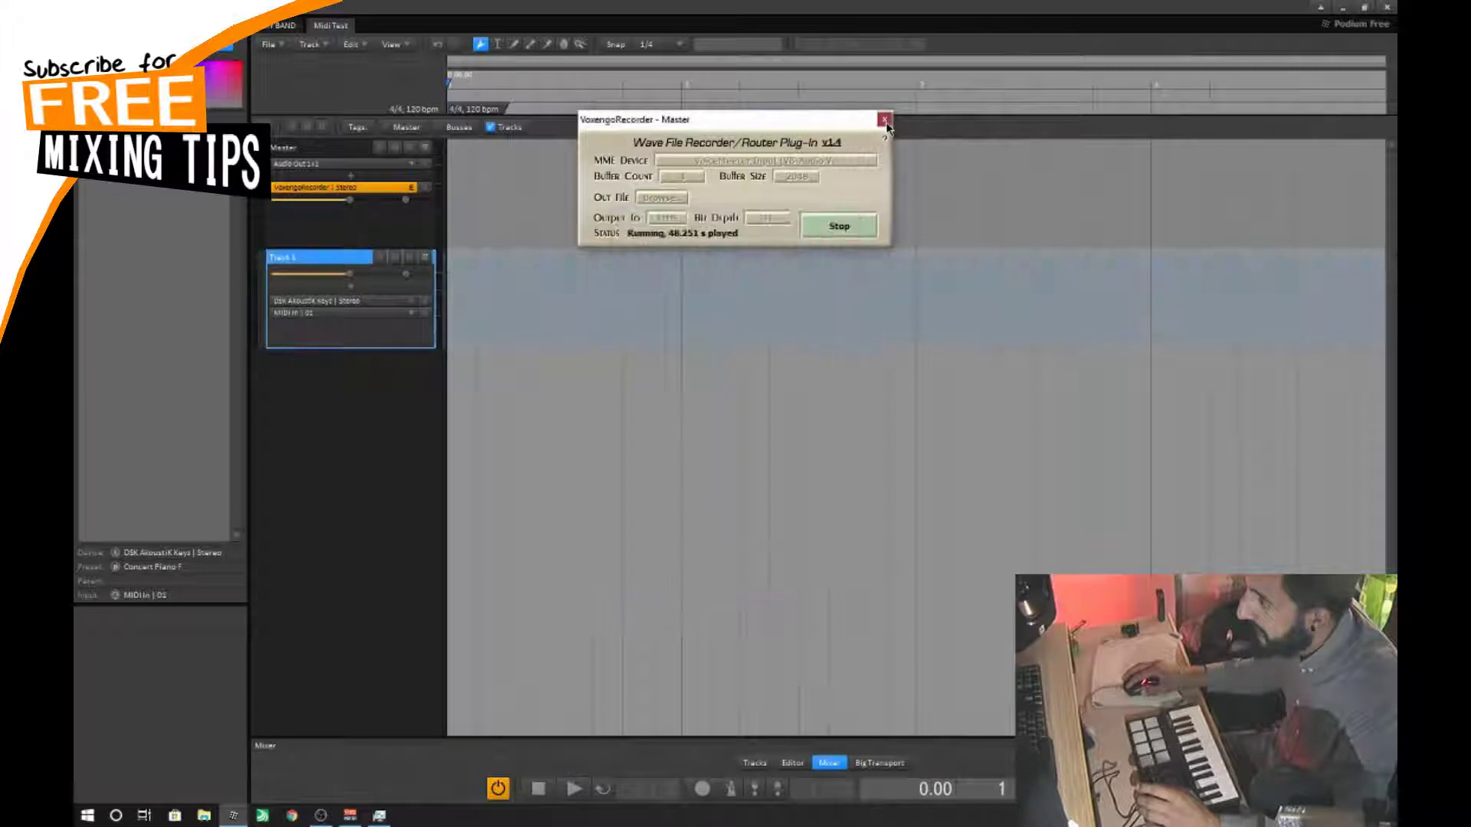
pyautogui.doubleClick(379, 399)
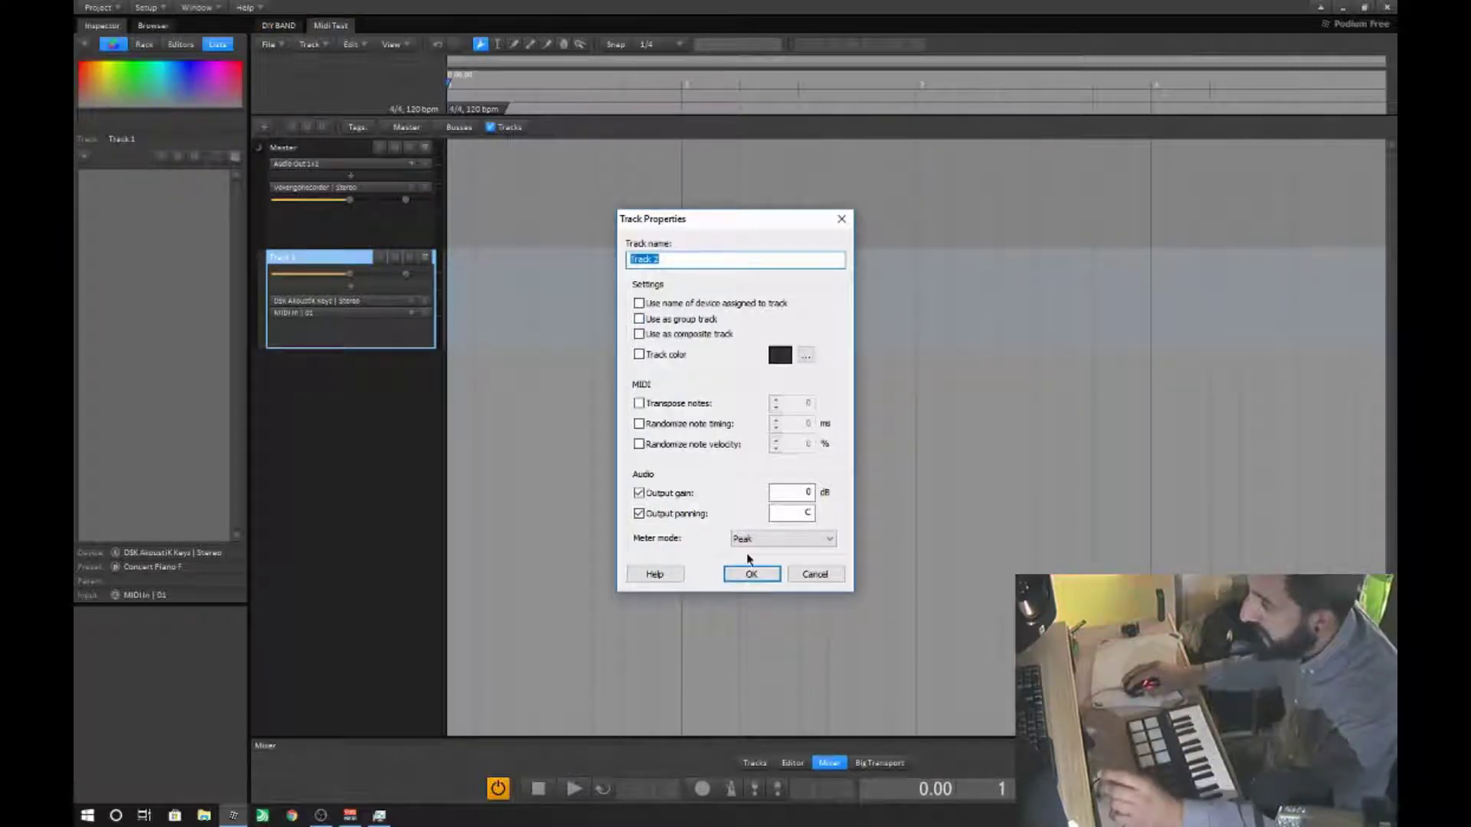
pyautogui.click(751, 574)
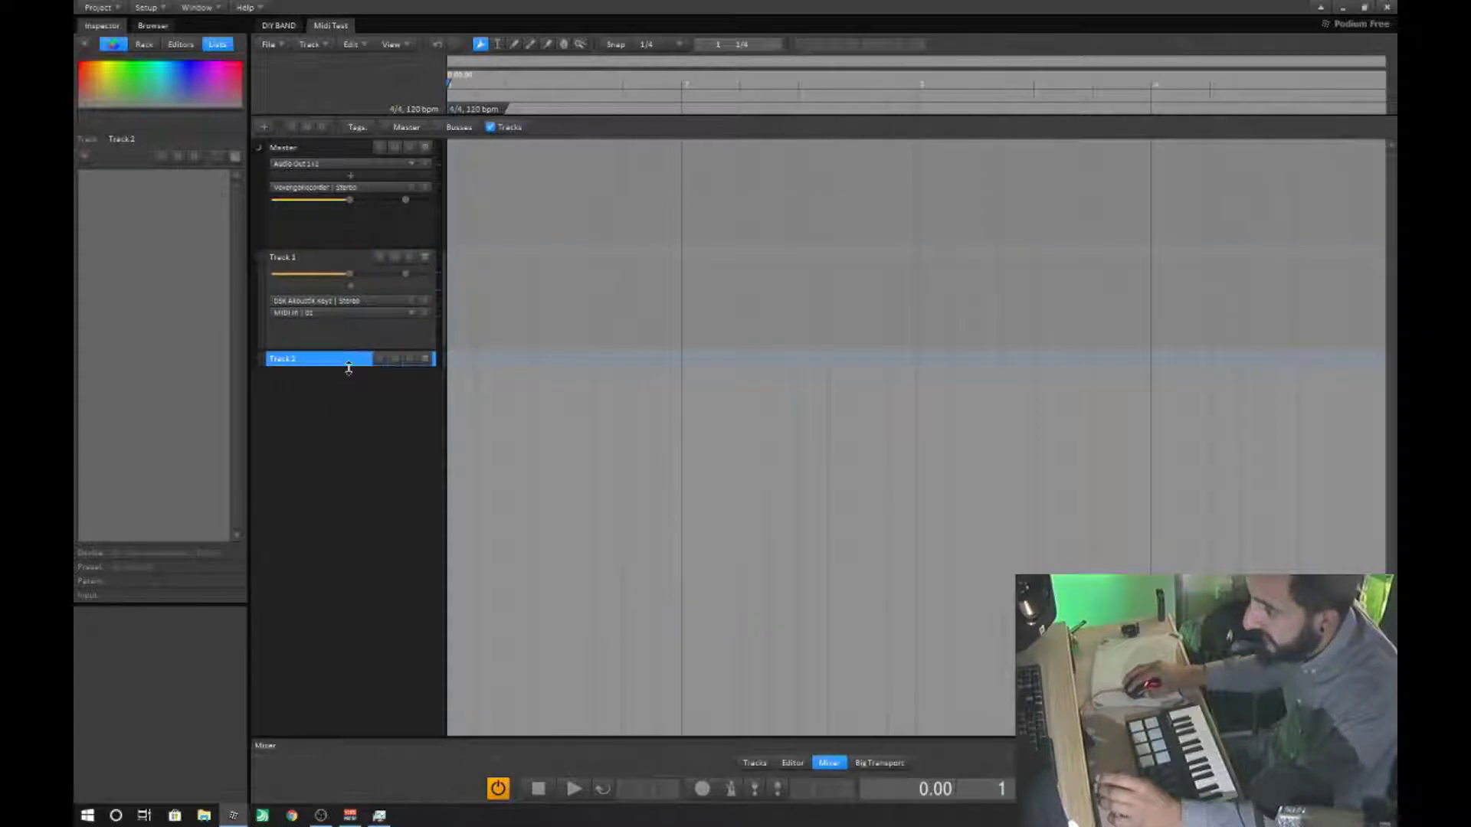
pyautogui.moveTo(348, 369); pyautogui.dragTo(337, 473)
# Feed Track 2 from MIDI In | 10 and load MT-PowerDrumKit as its instrument
pyautogui.click(357, 414)
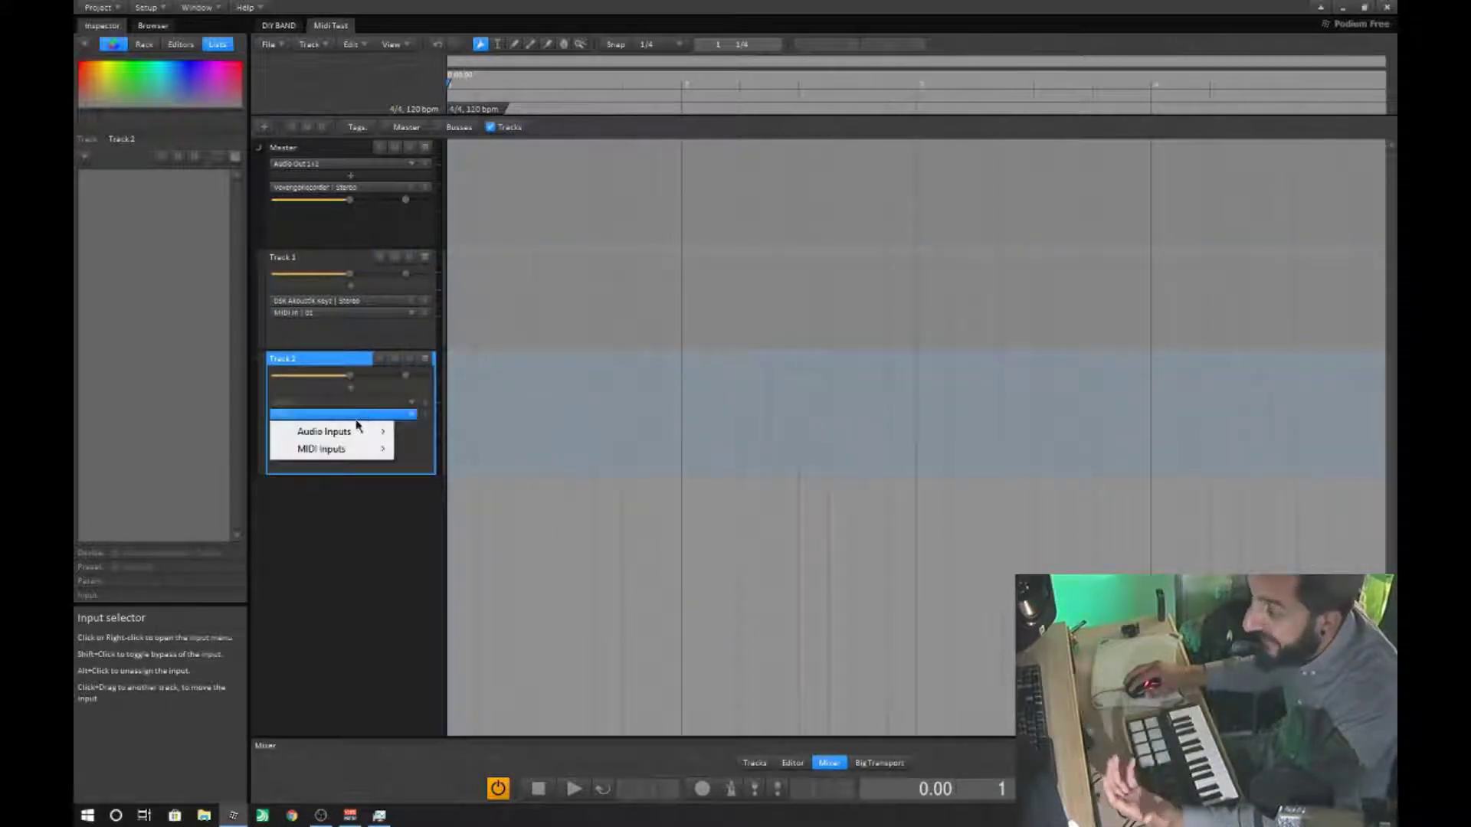
pyautogui.moveTo(352, 450)
pyautogui.moveTo(453, 466)
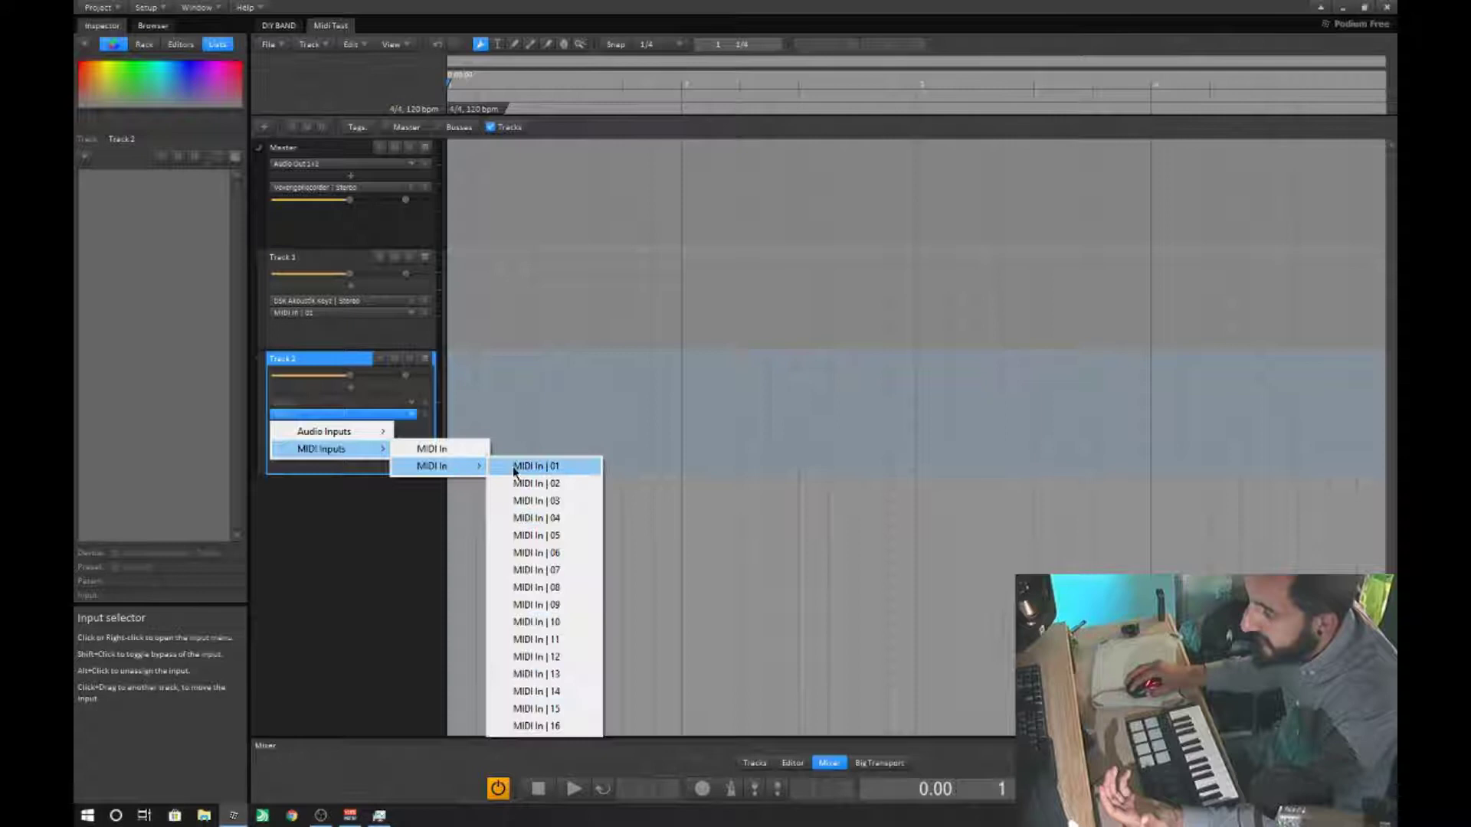
pyautogui.click(566, 621)
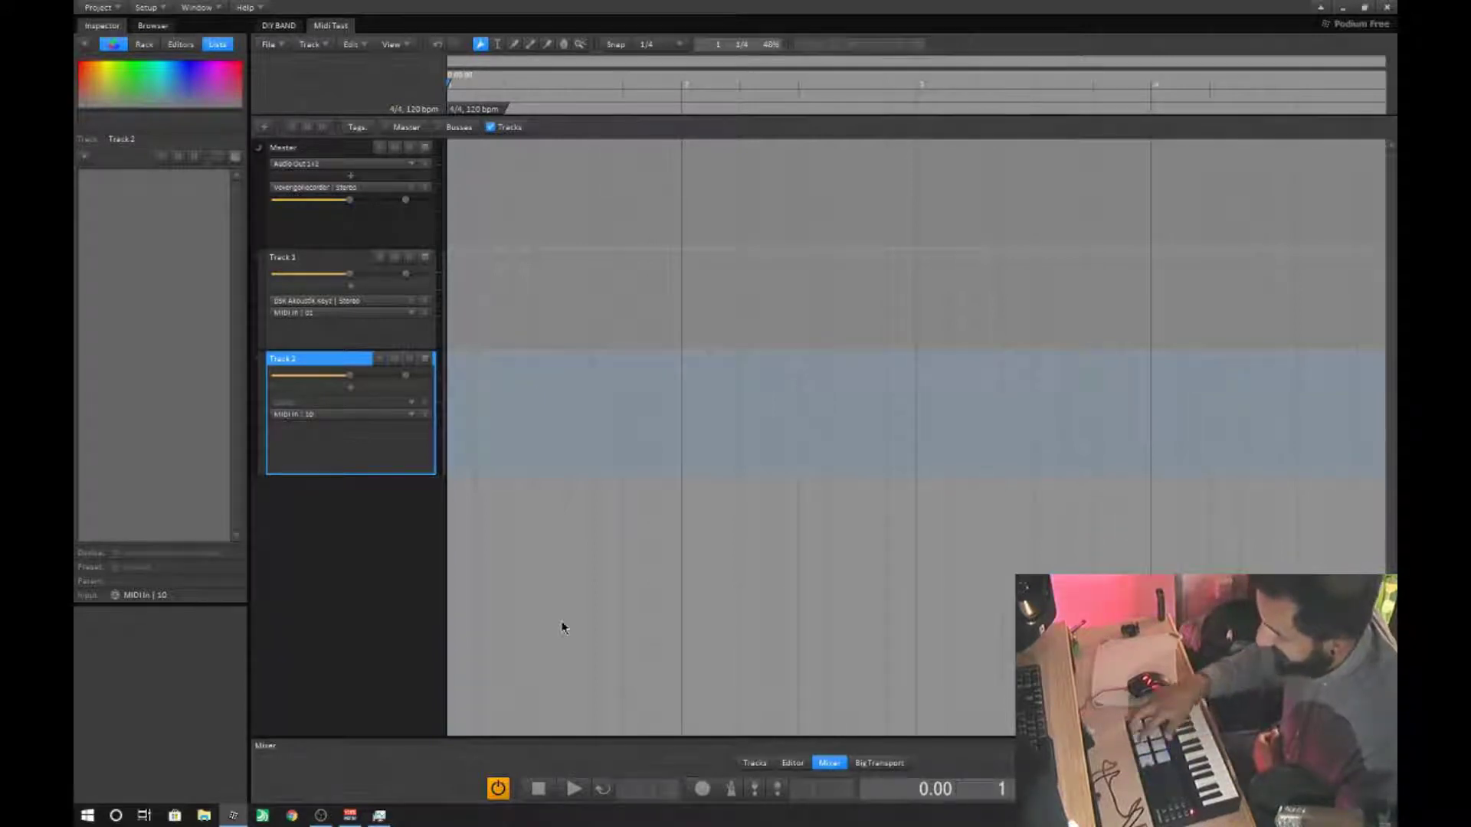
pyautogui.click(349, 402)
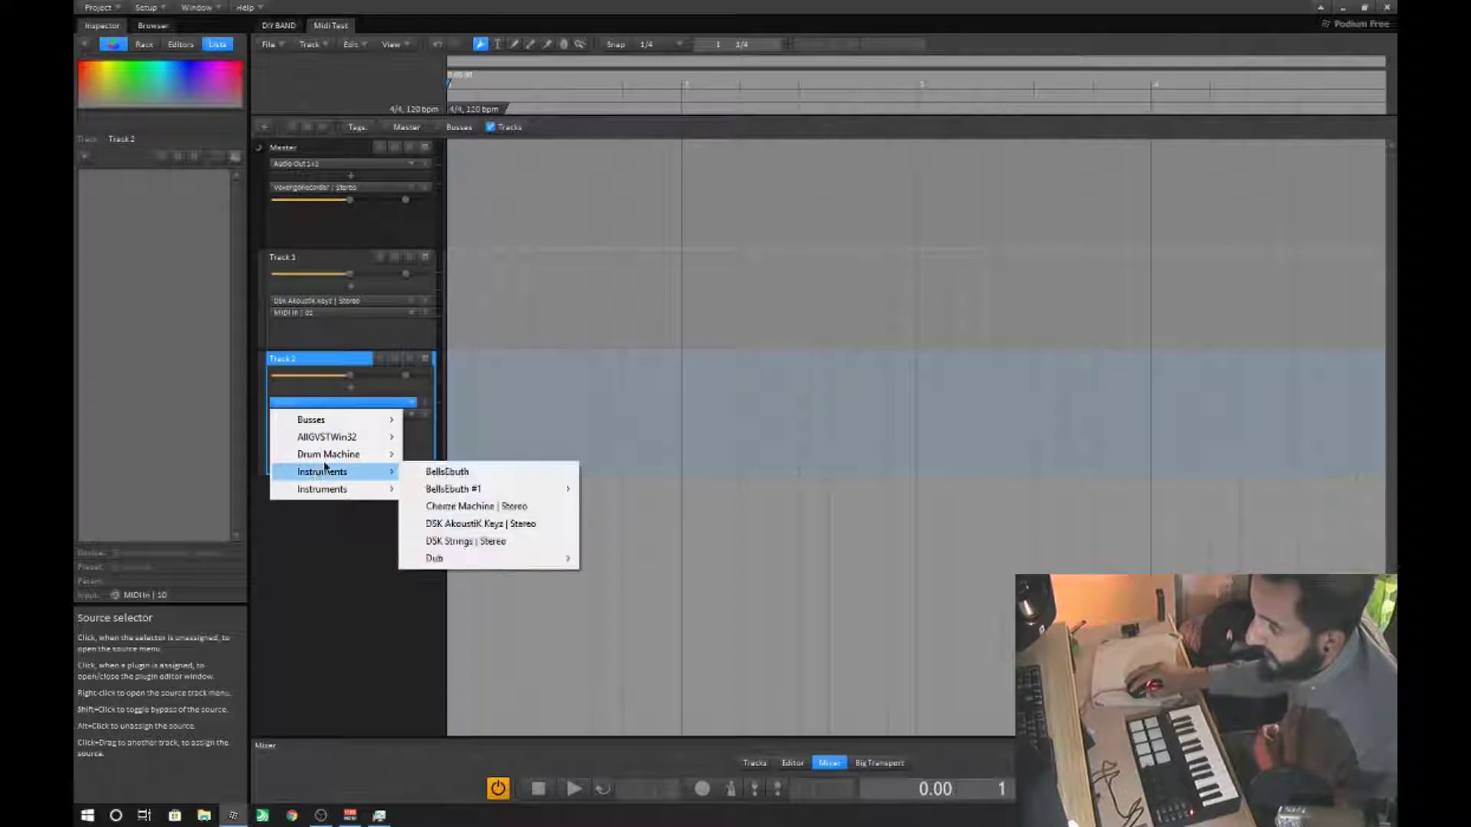
pyautogui.moveTo(328, 455)
pyautogui.click(466, 508)
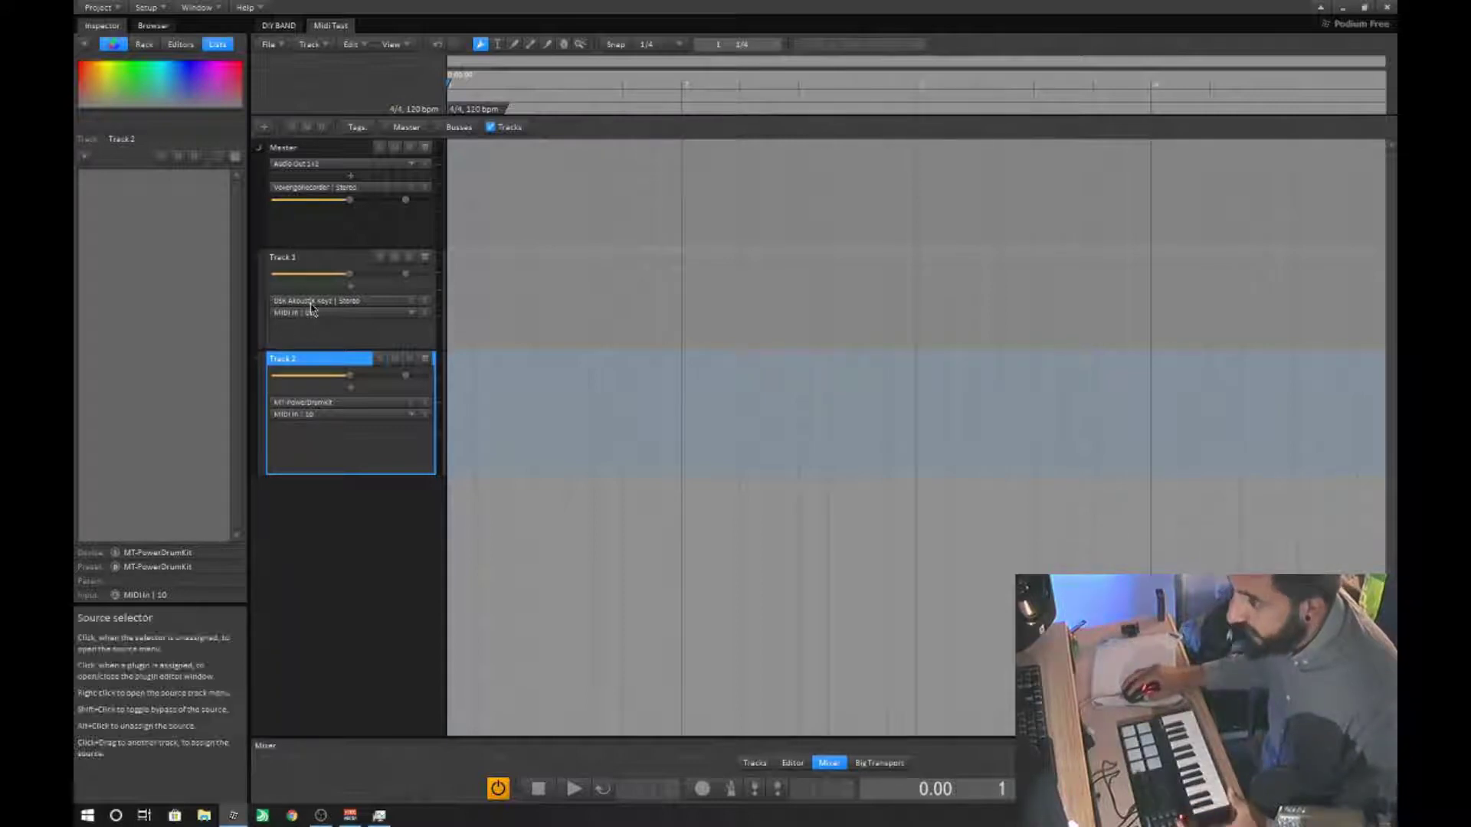
# Open MT-PowerDrumKit and view the snare's MIDI note mapping in Settings, then cancel
pyautogui.click(313, 400)
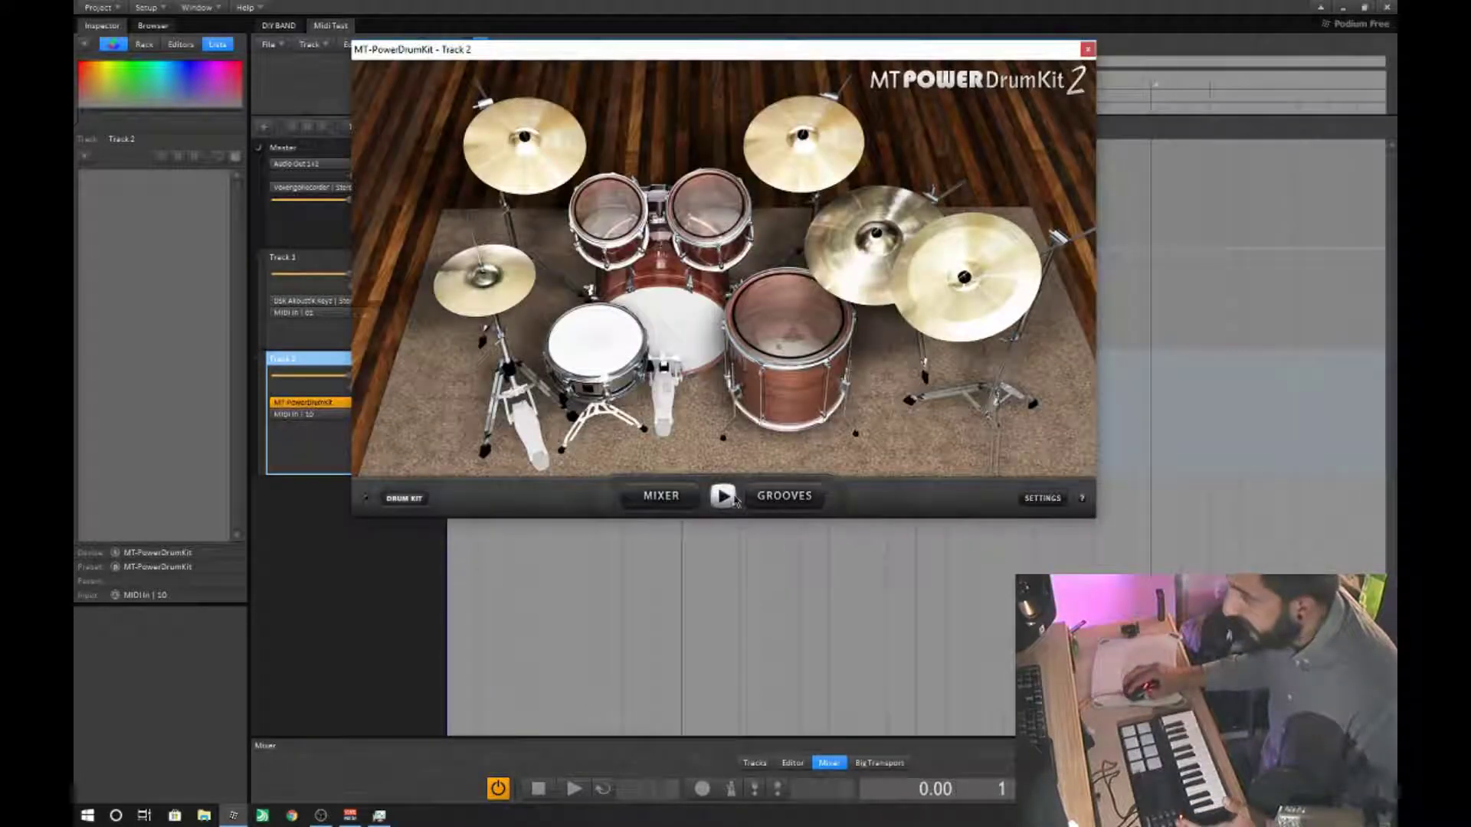
pyautogui.click(1050, 498)
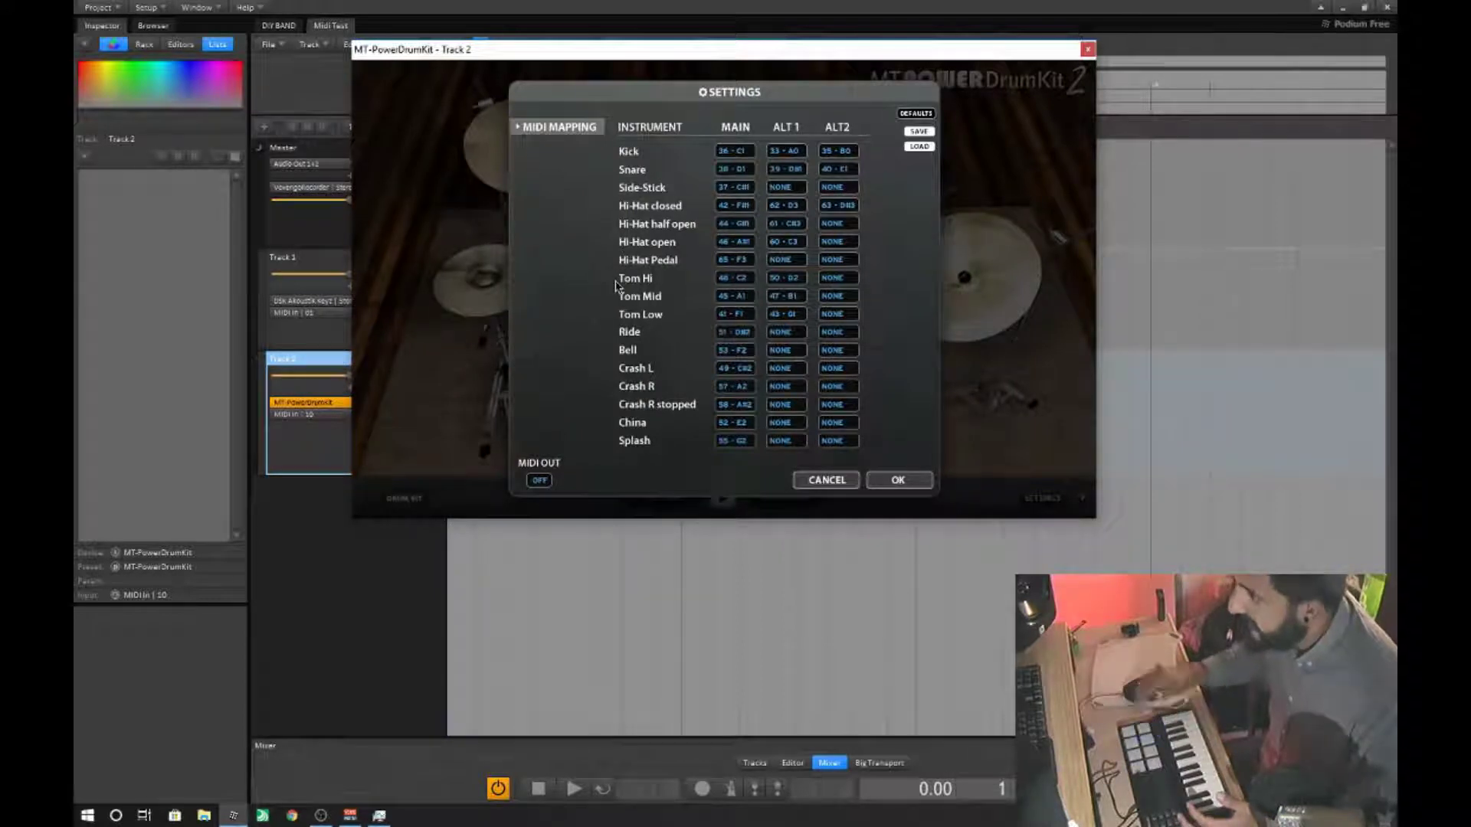
pyautogui.click(732, 170)
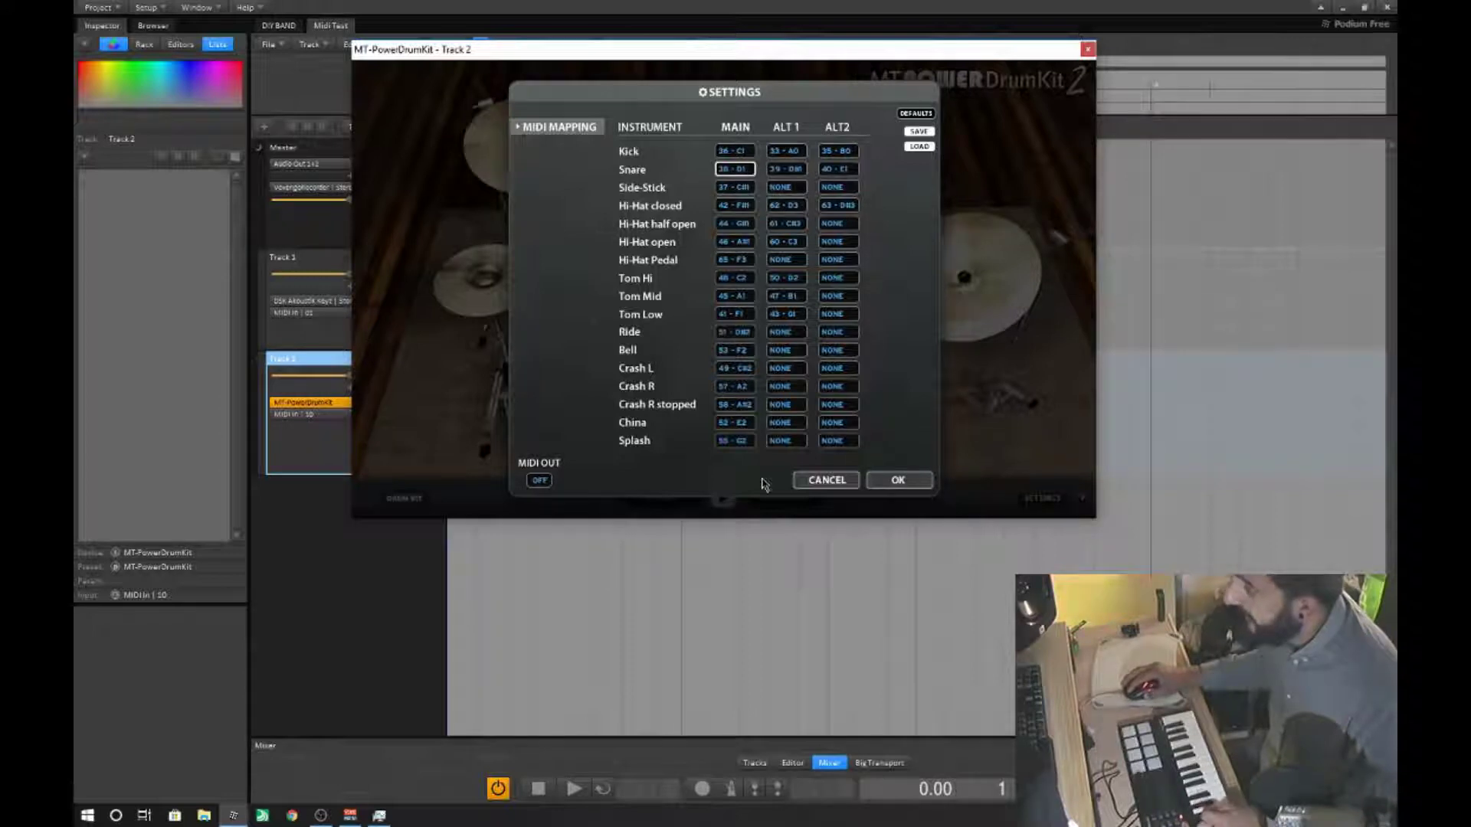
pyautogui.click(819, 481)
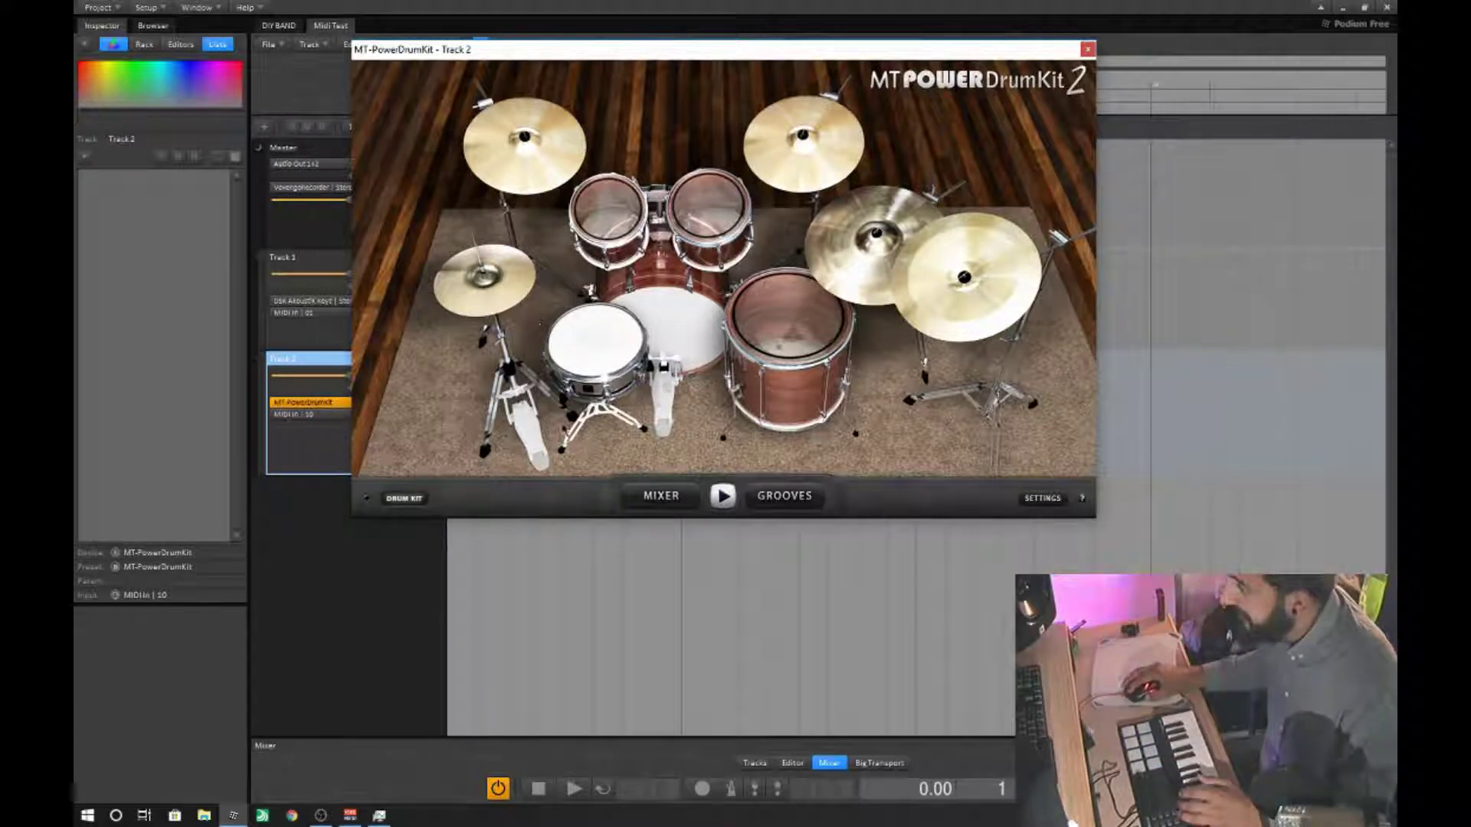
# Audition the snare twice, recheck Settings, then show the drum channel mixer
pyautogui.click(609, 337)
pyautogui.click(609, 337)
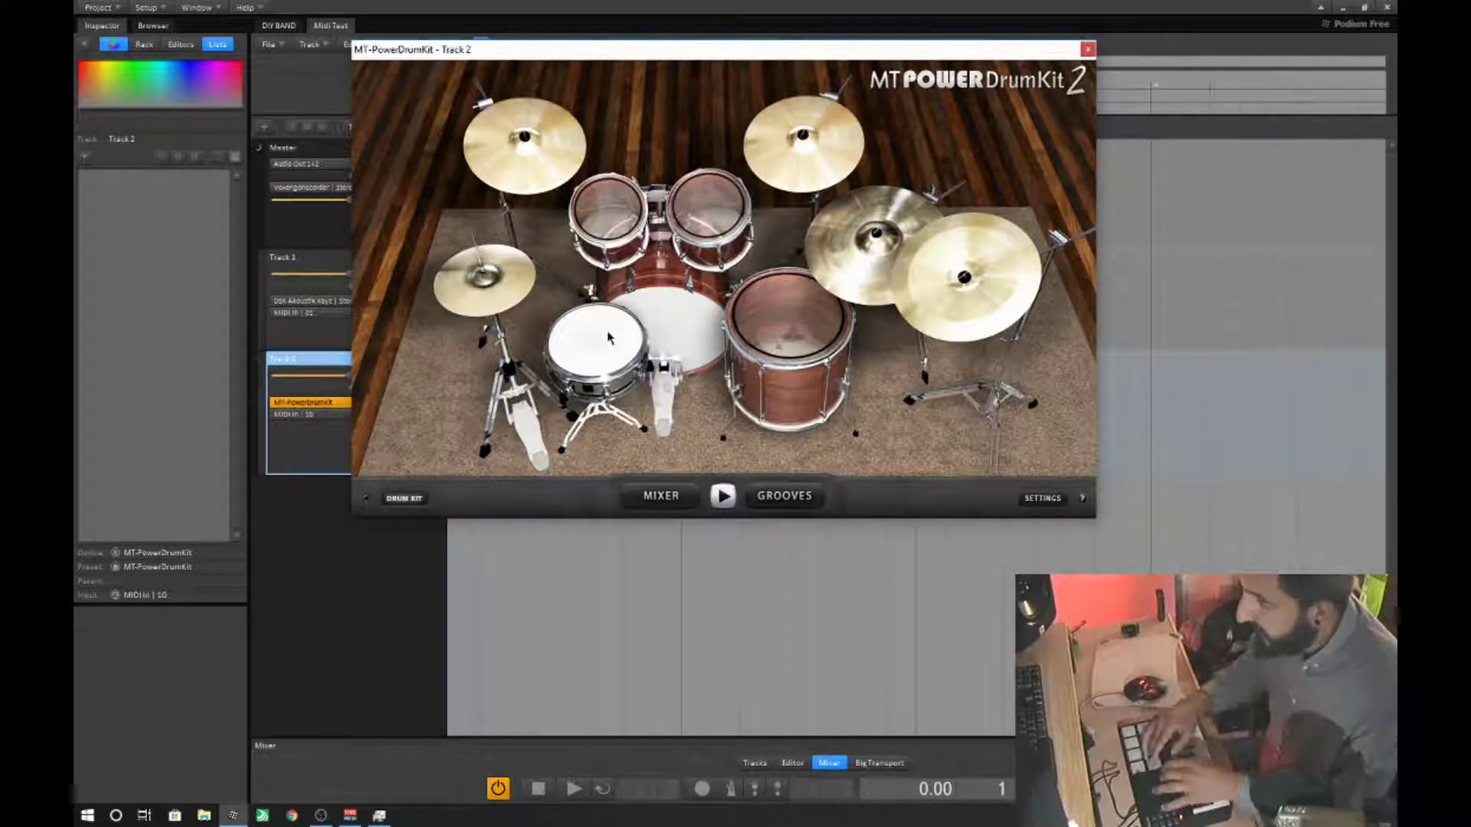
pyautogui.click(1034, 501)
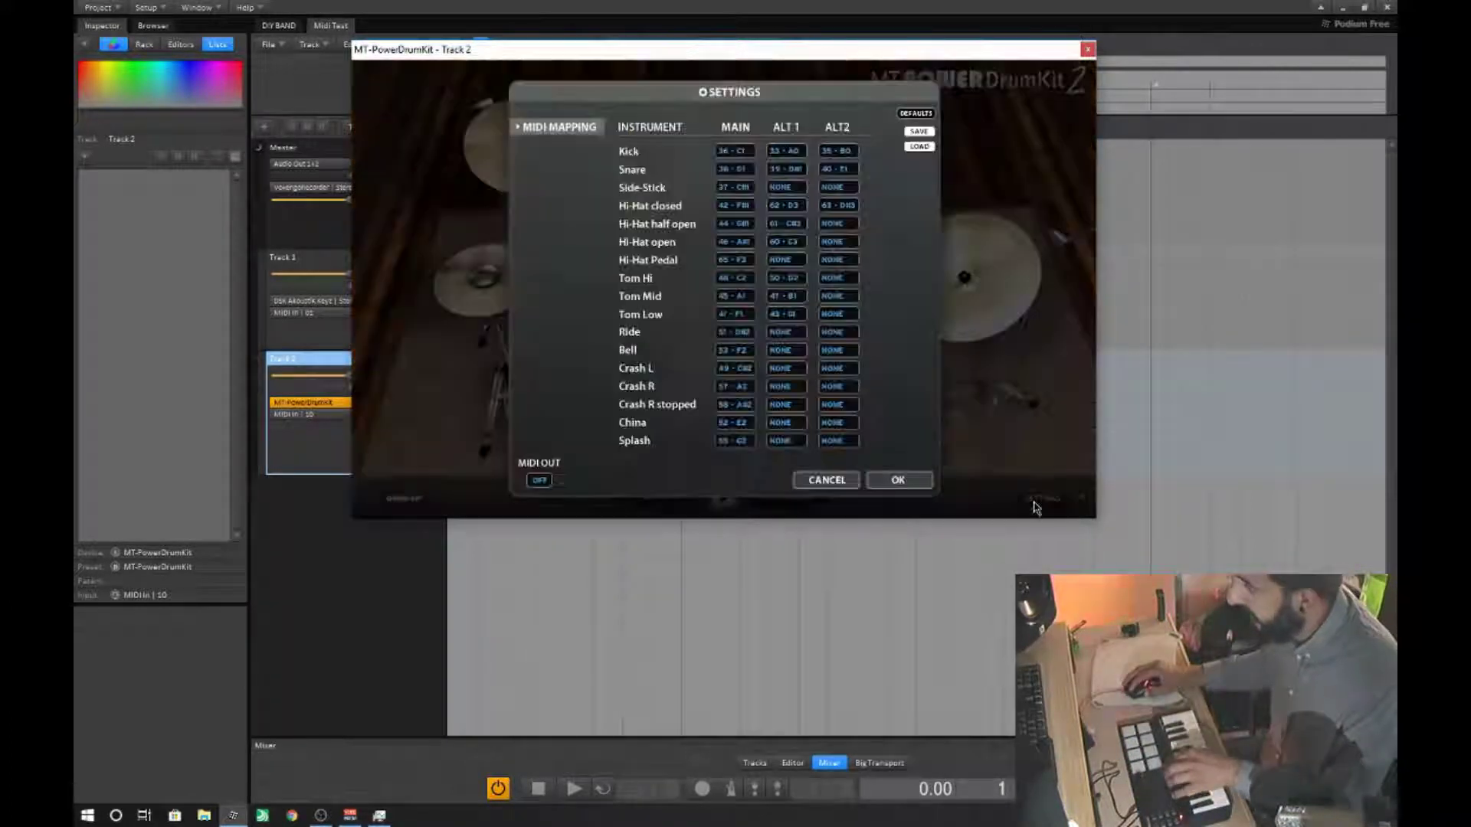
pyautogui.click(829, 483)
pyautogui.click(661, 497)
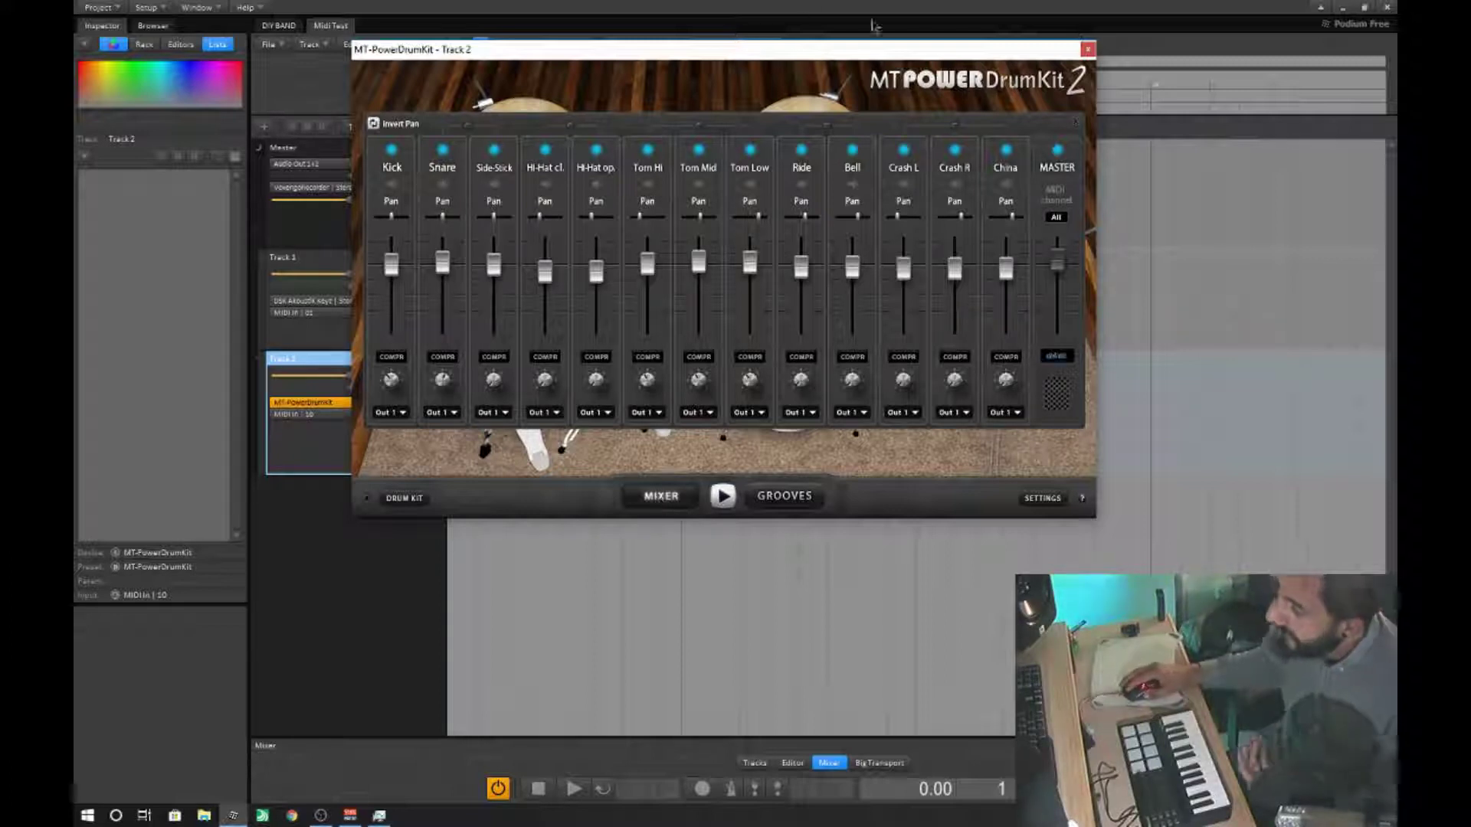
# Close the drum kit window and draw an empty clip on Track 1, opening it in the editor
pyautogui.click(1088, 49)
pyautogui.moveTo(458, 335); pyautogui.dragTo(694, 337)
pyautogui.doubleClick(480, 322)
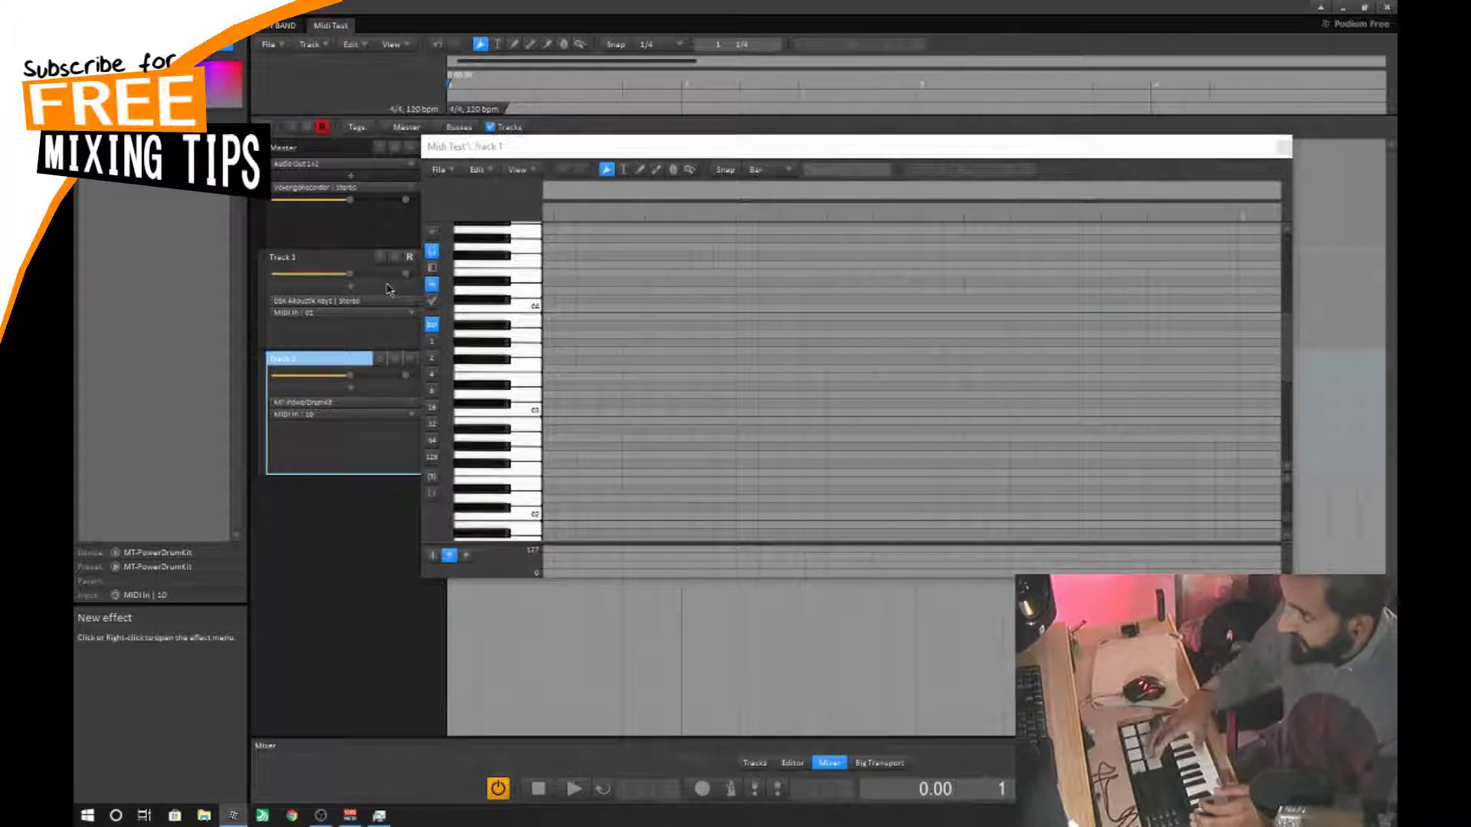
# Briefly play and stop, zoom the MIDI editor, then close it
pyautogui.press('space')
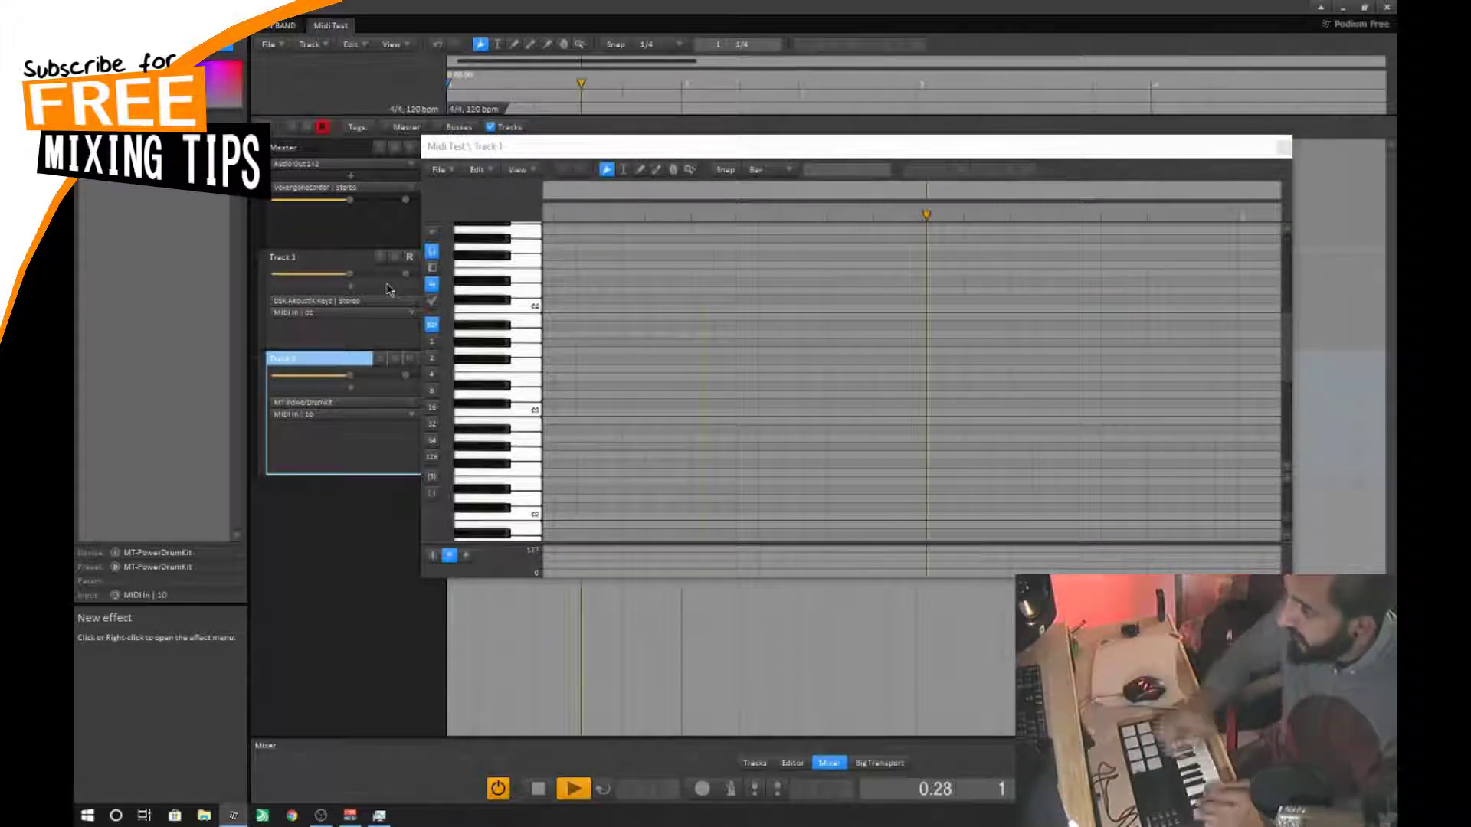
pyautogui.press('space')
pyautogui.click(597, 379)
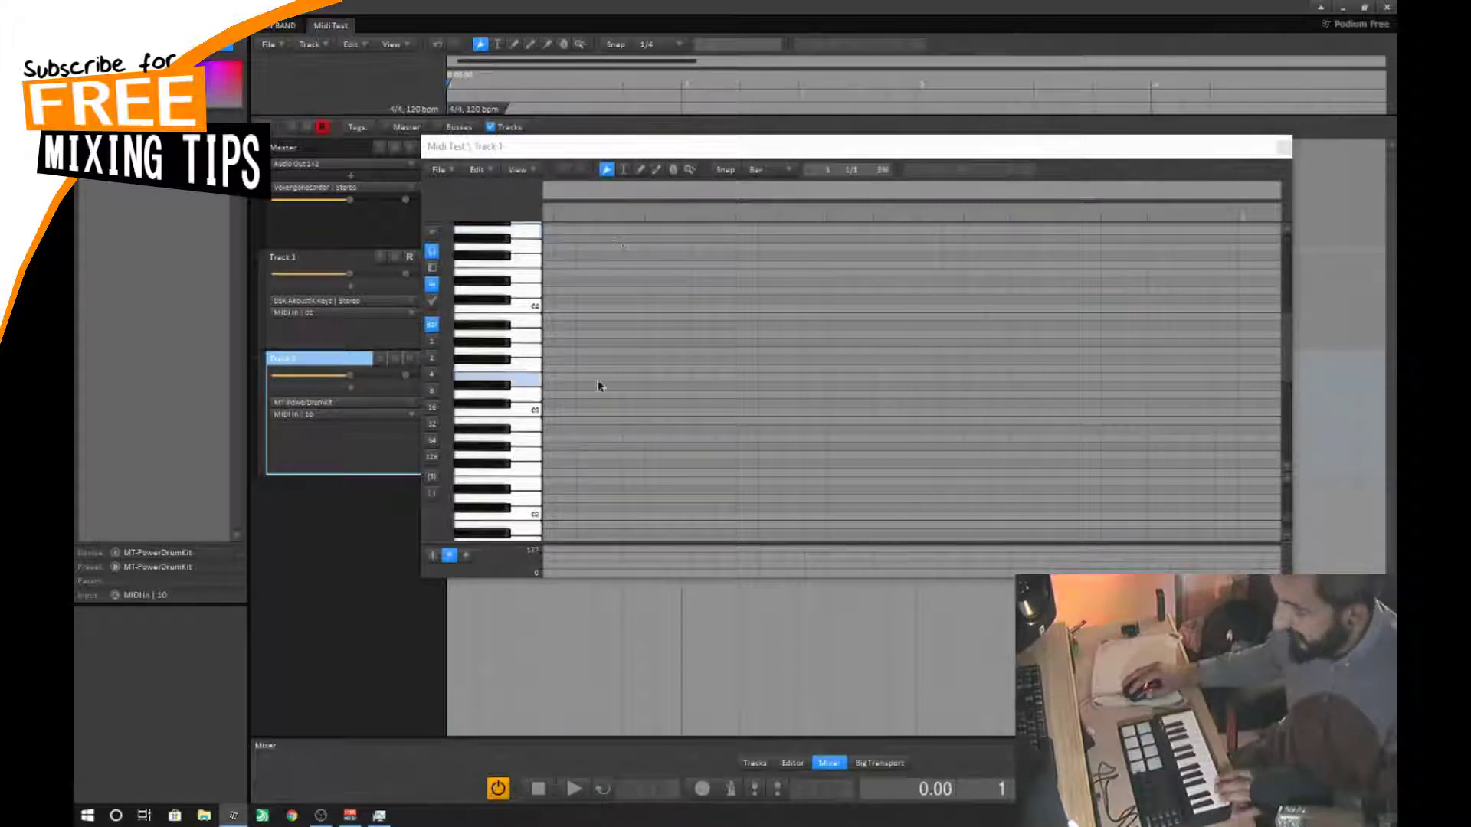
pyautogui.scroll(-2, 640, 414)
pyautogui.scroll(2, 659, 417)
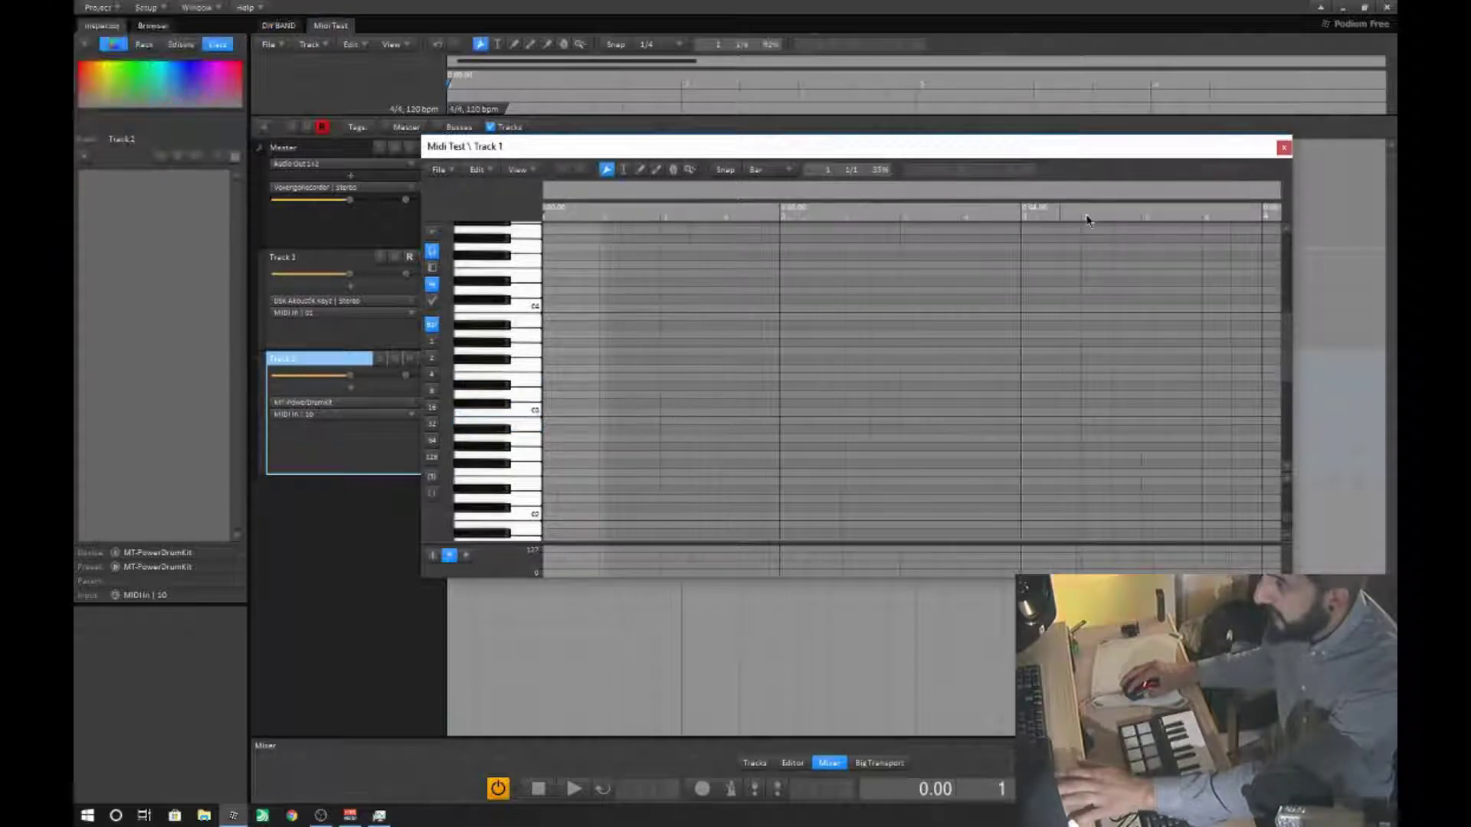
pyautogui.click(1283, 147)
# Delete the empty clip, arm Track 1, and record a piano part from the keyboard
pyautogui.press('Delete')
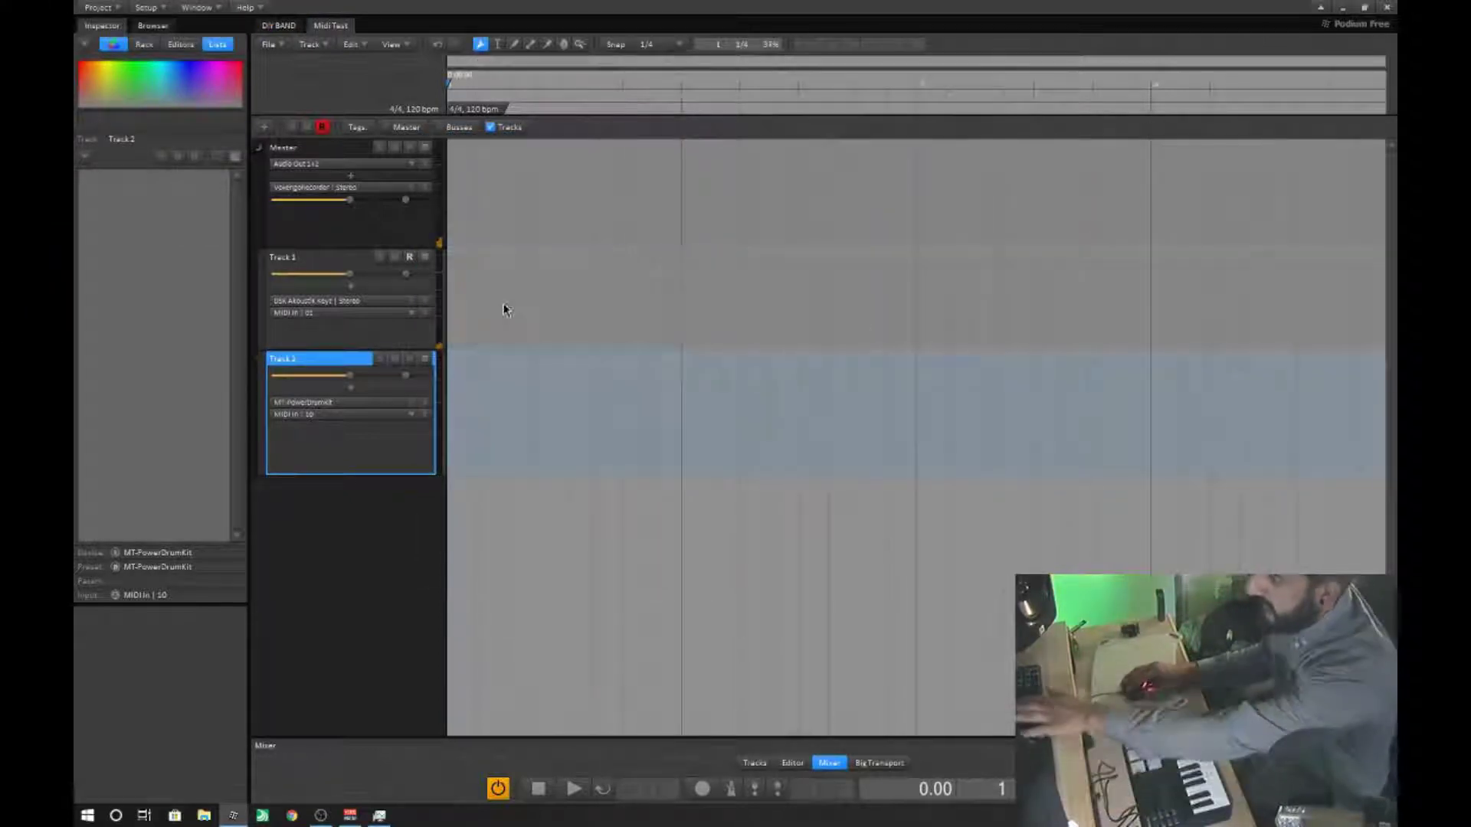
pyautogui.click(409, 257)
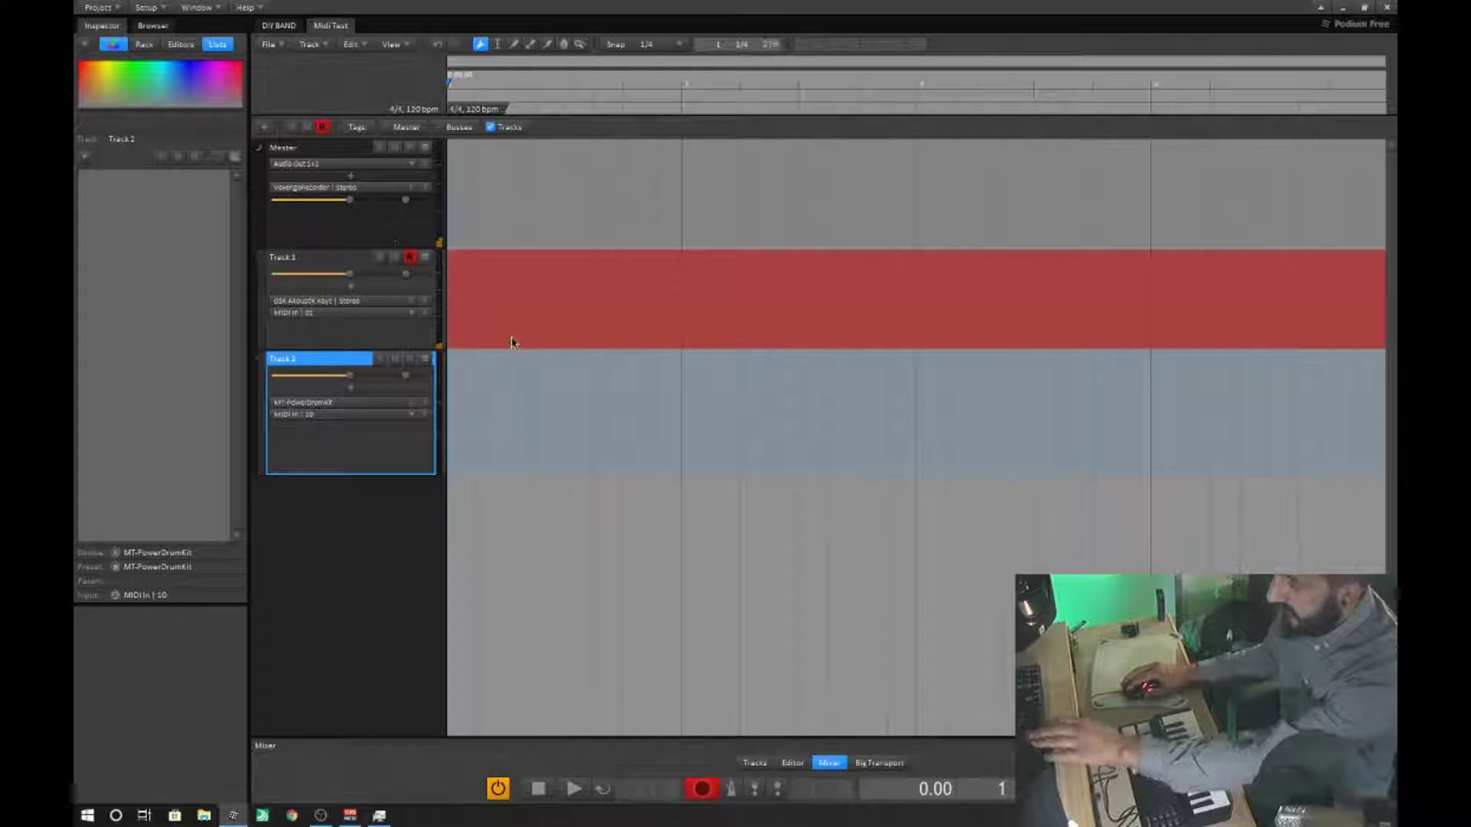
pyautogui.press('space')
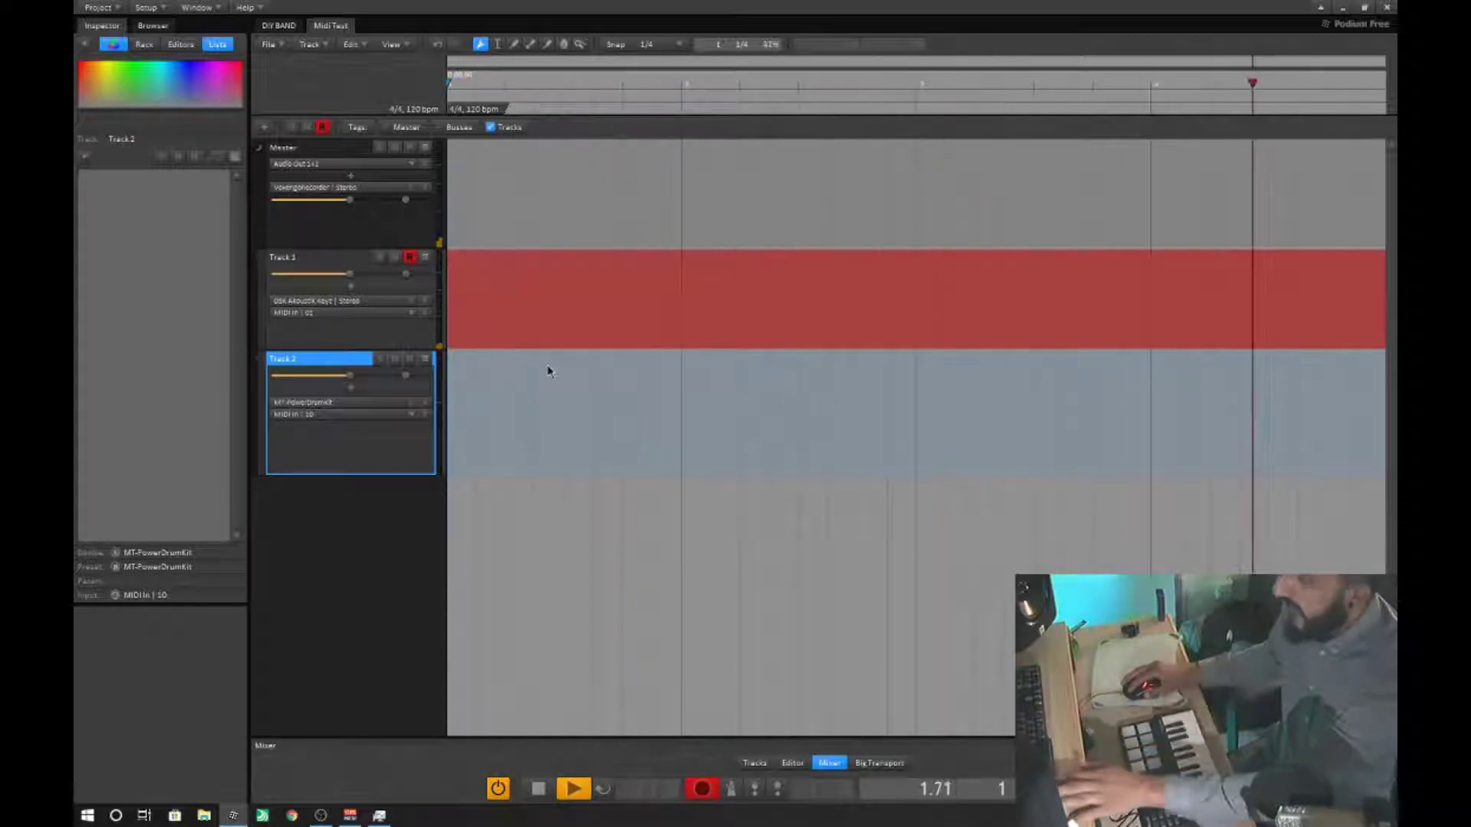
pyautogui.scroll(-3, 616, 387)
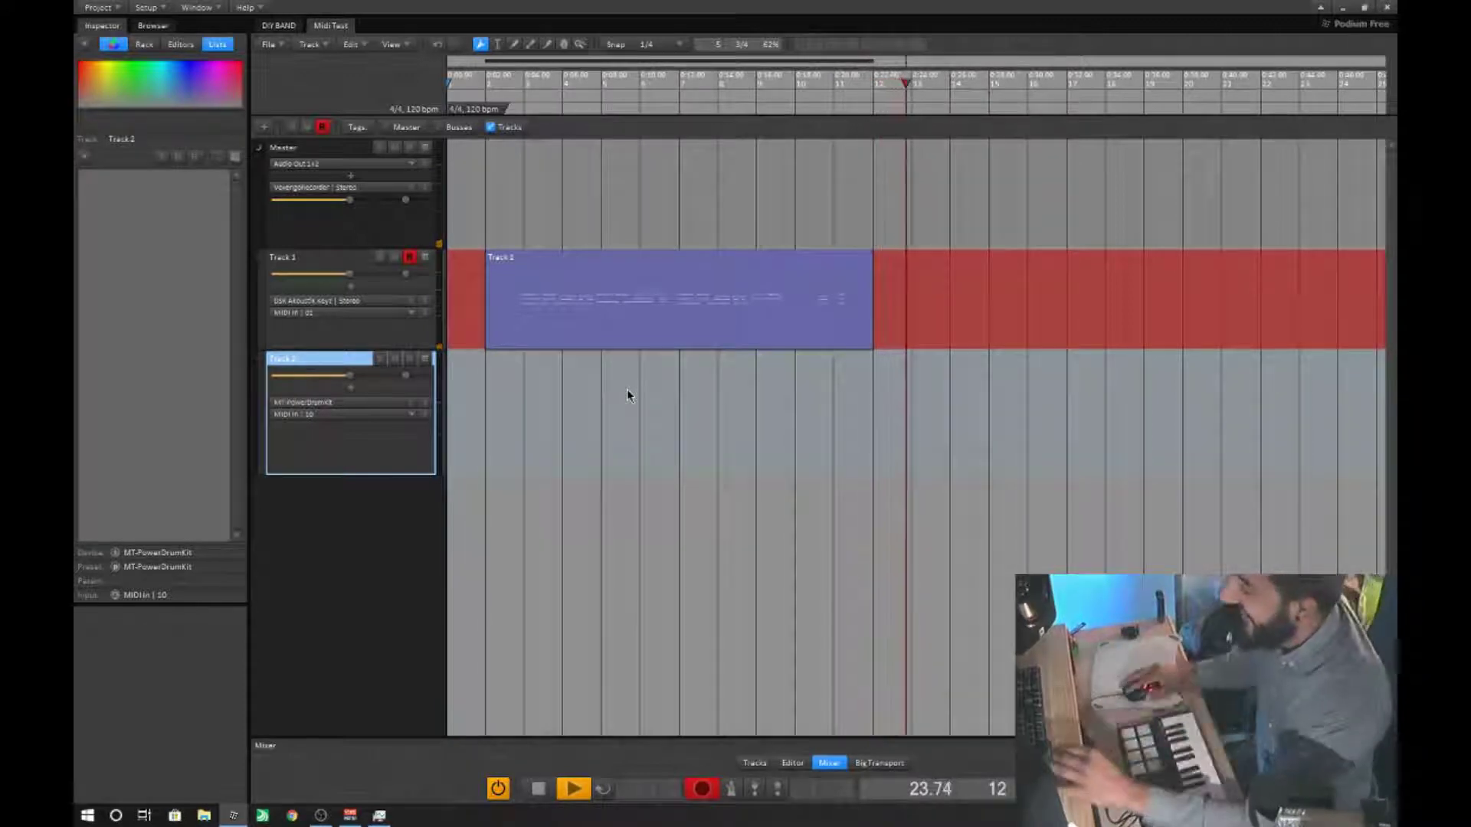
# Stop recording and open the recorded Track 1 clip in the piano-roll editor
pyautogui.click(535, 319)
pyautogui.click(741, 227)
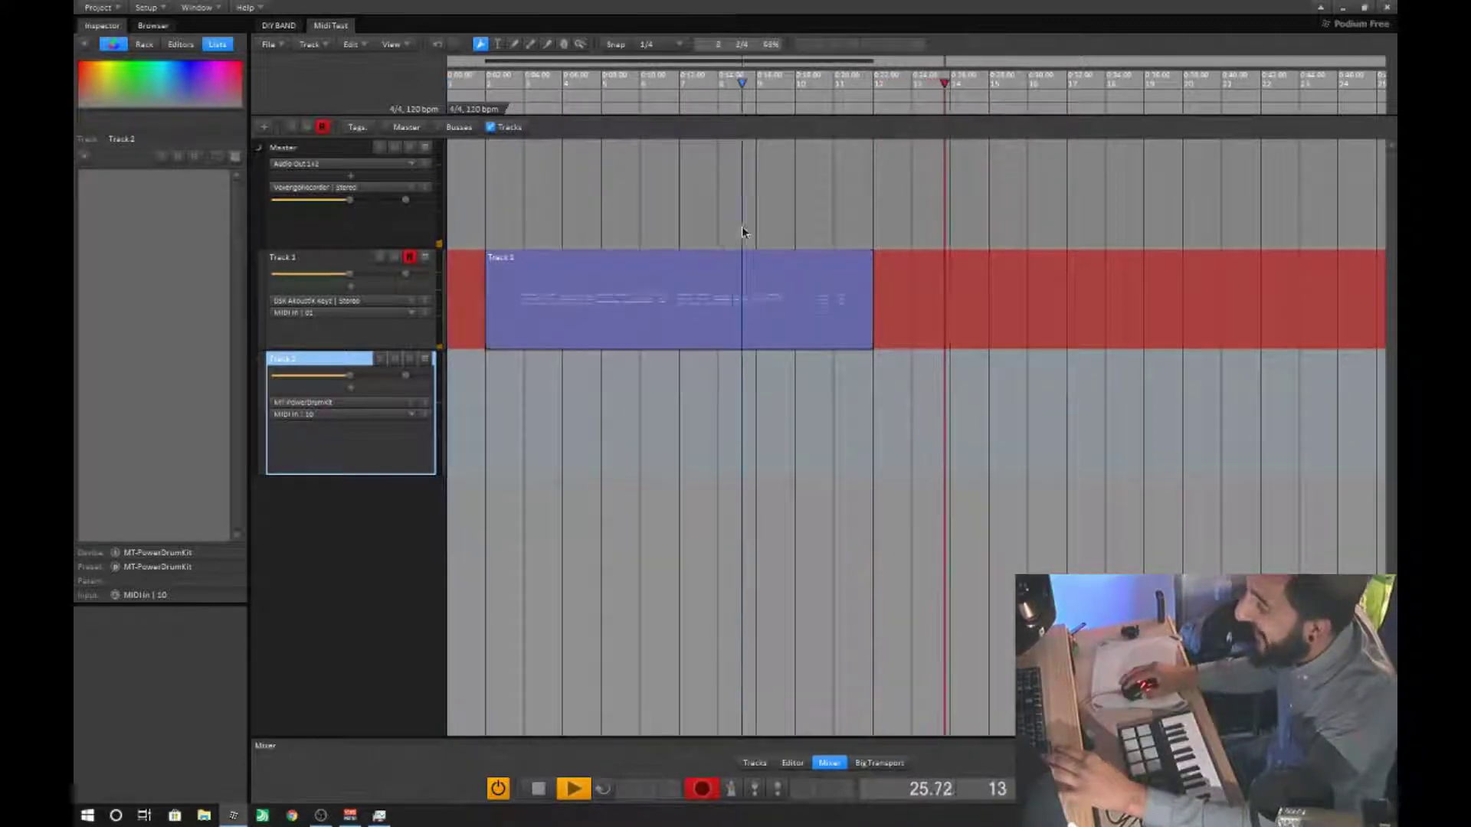
pyautogui.press('space')
pyautogui.doubleClick(614, 327)
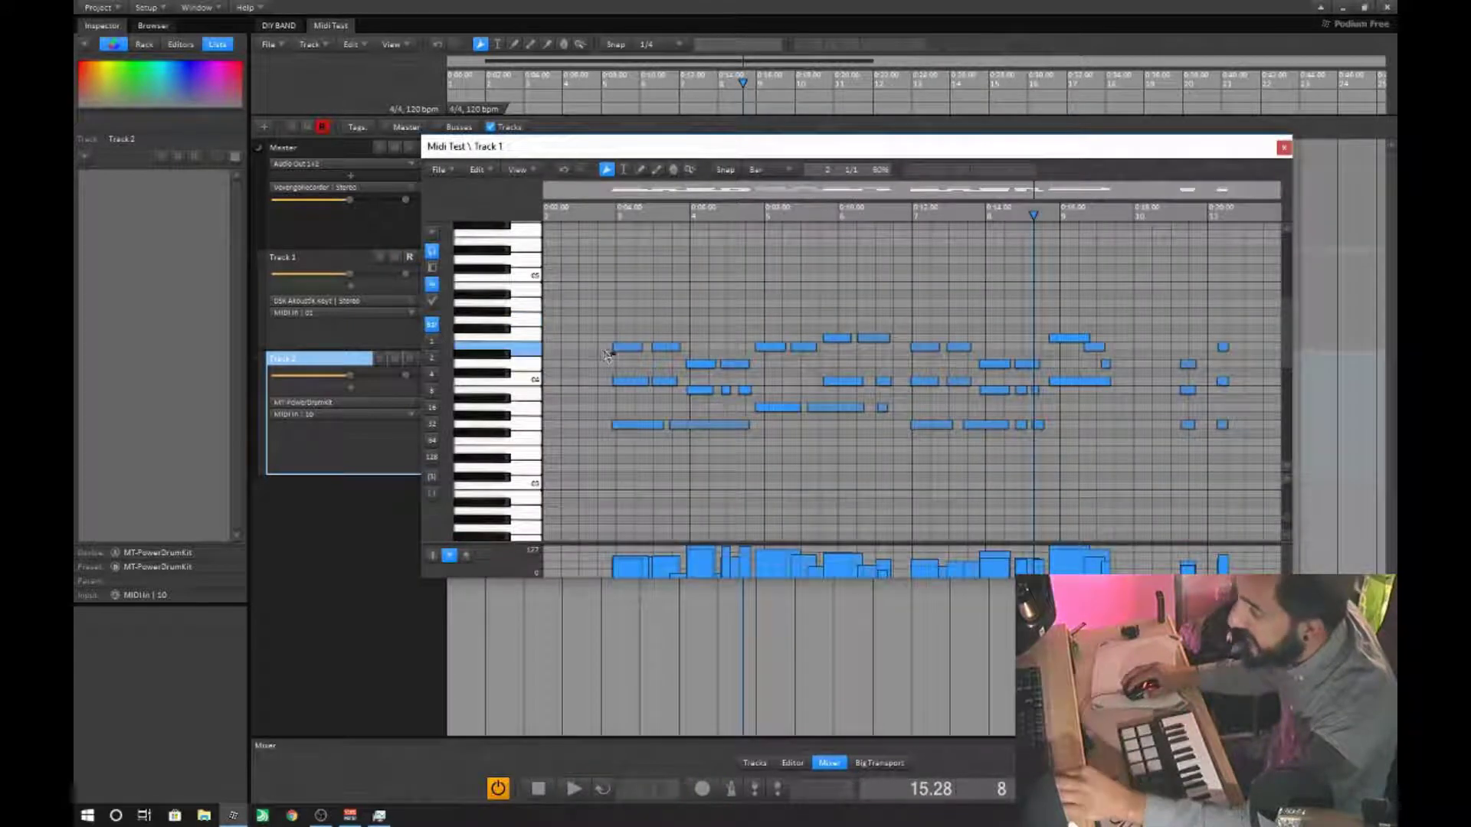
pyautogui.scroll(-1, 609, 348)
# Set snap to 1/32 and quantize the first note
pyautogui.rightClick(614, 345)
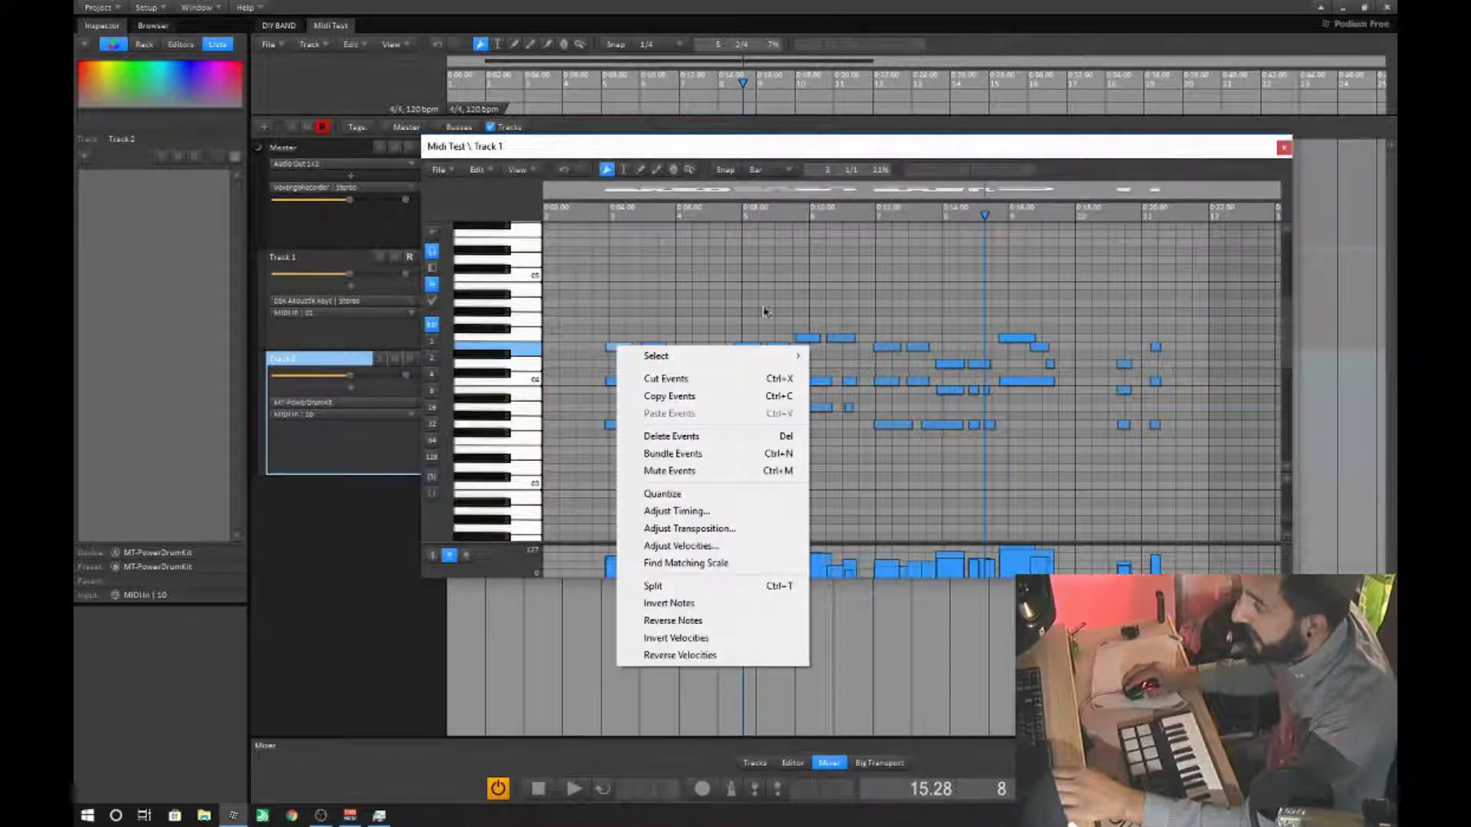
pyautogui.click(764, 171)
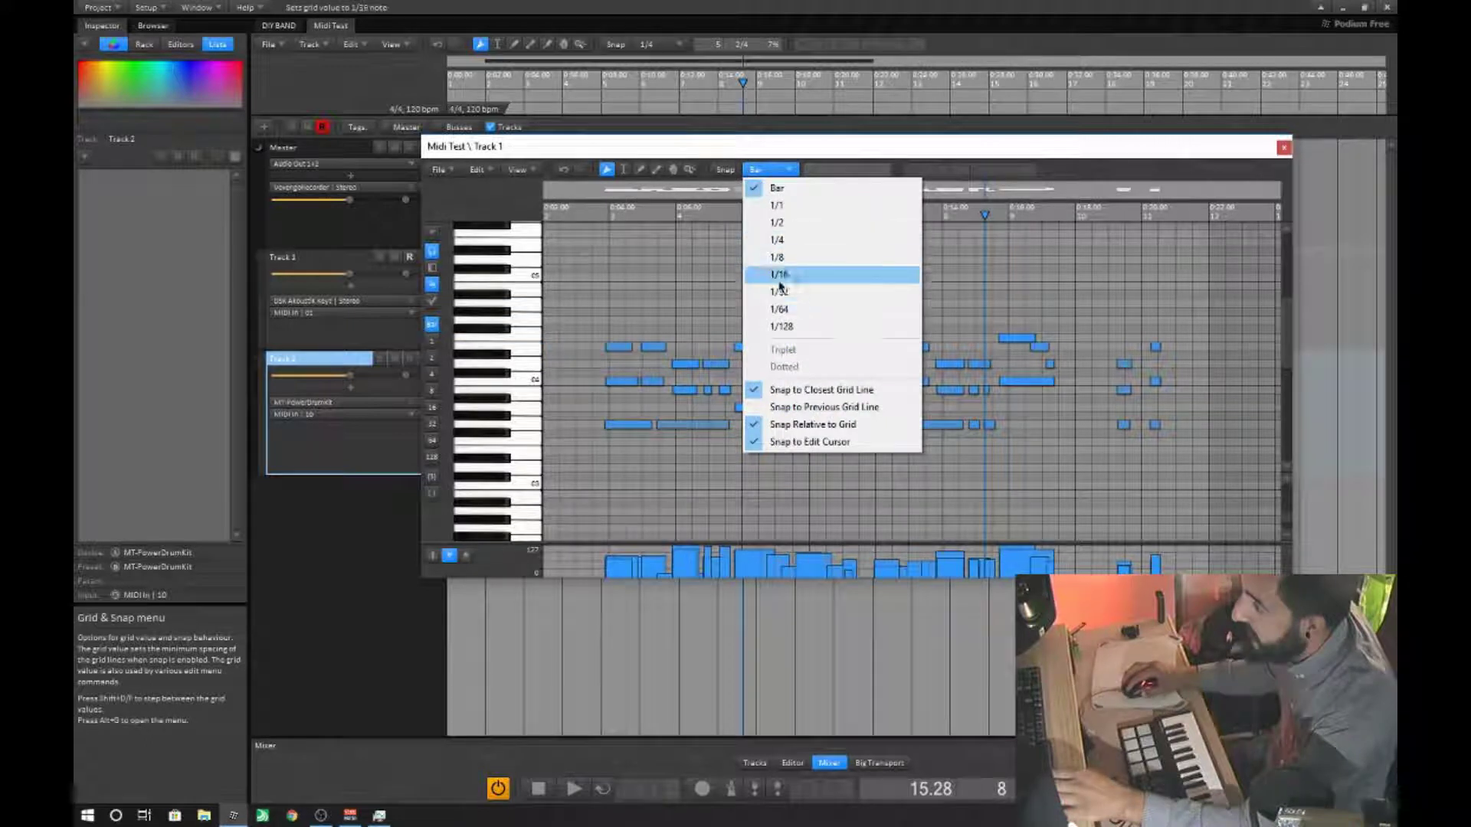
pyautogui.click(775, 292)
pyautogui.rightClick(619, 349)
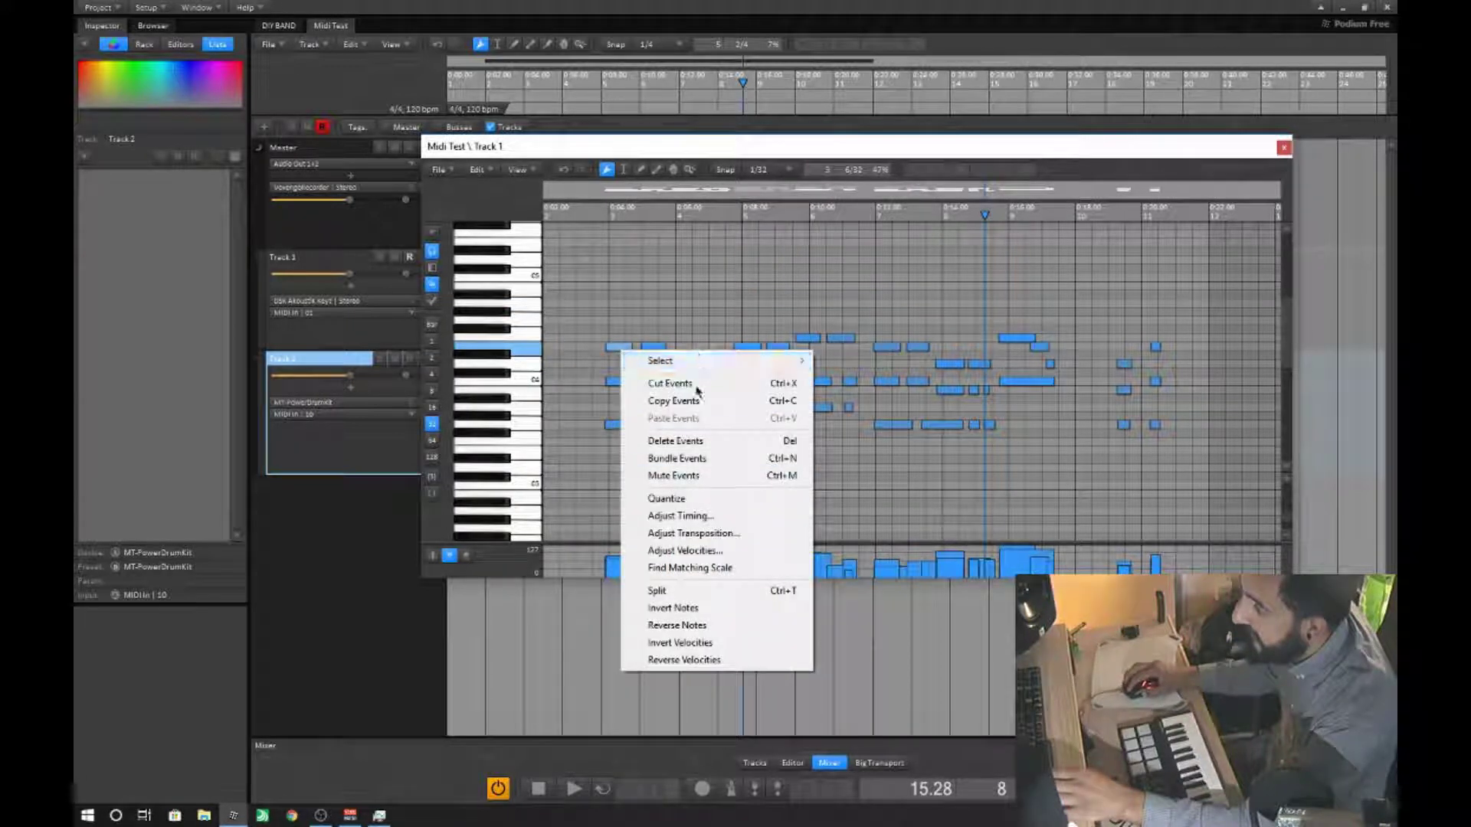
pyautogui.click(664, 499)
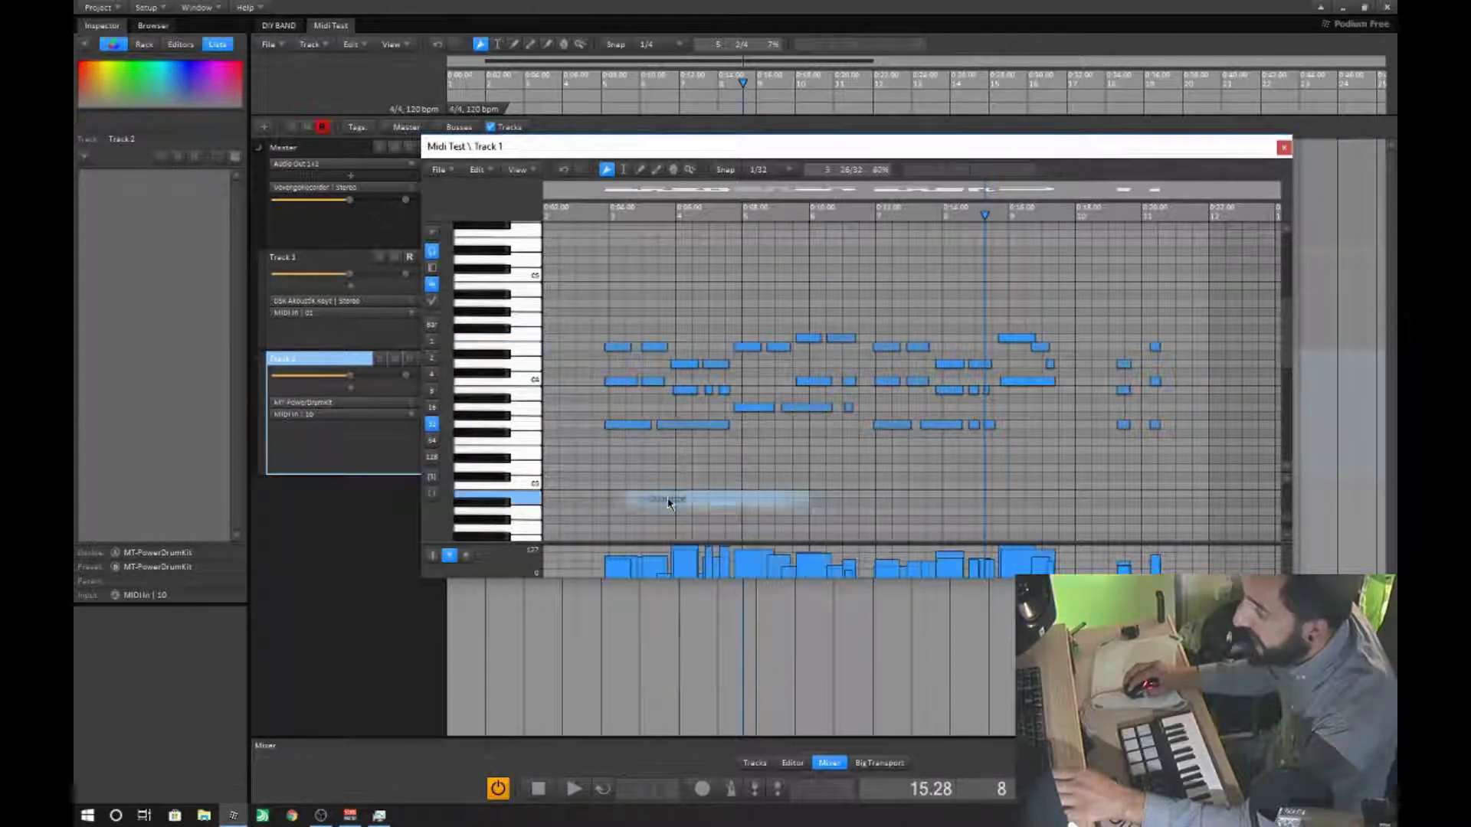
pyautogui.click(613, 314)
# Select the three leftmost notes, set snap to Bar, and quantize them
pyautogui.moveTo(587, 297); pyautogui.dragTo(636, 439)
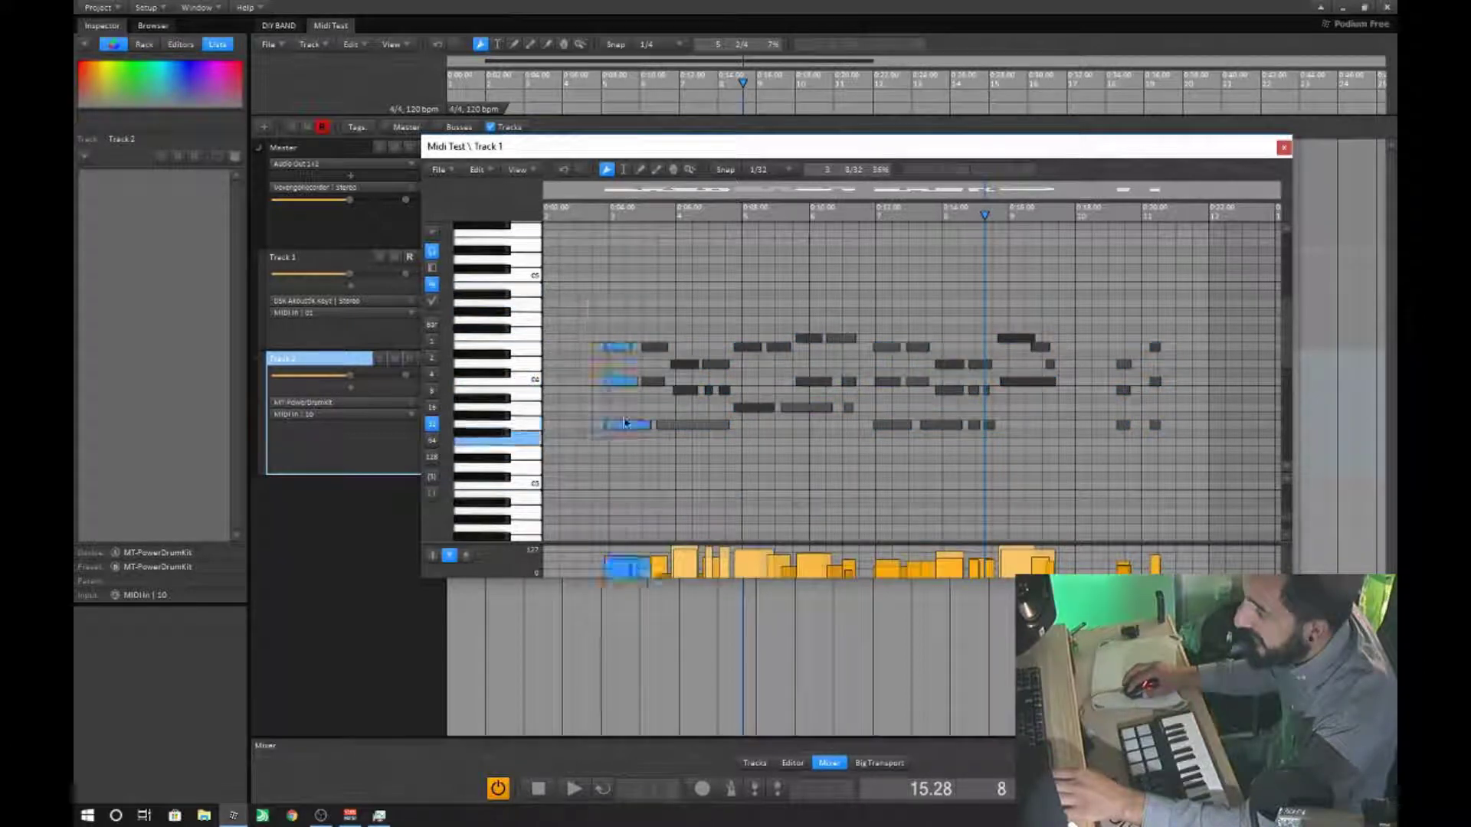
pyautogui.click(758, 169)
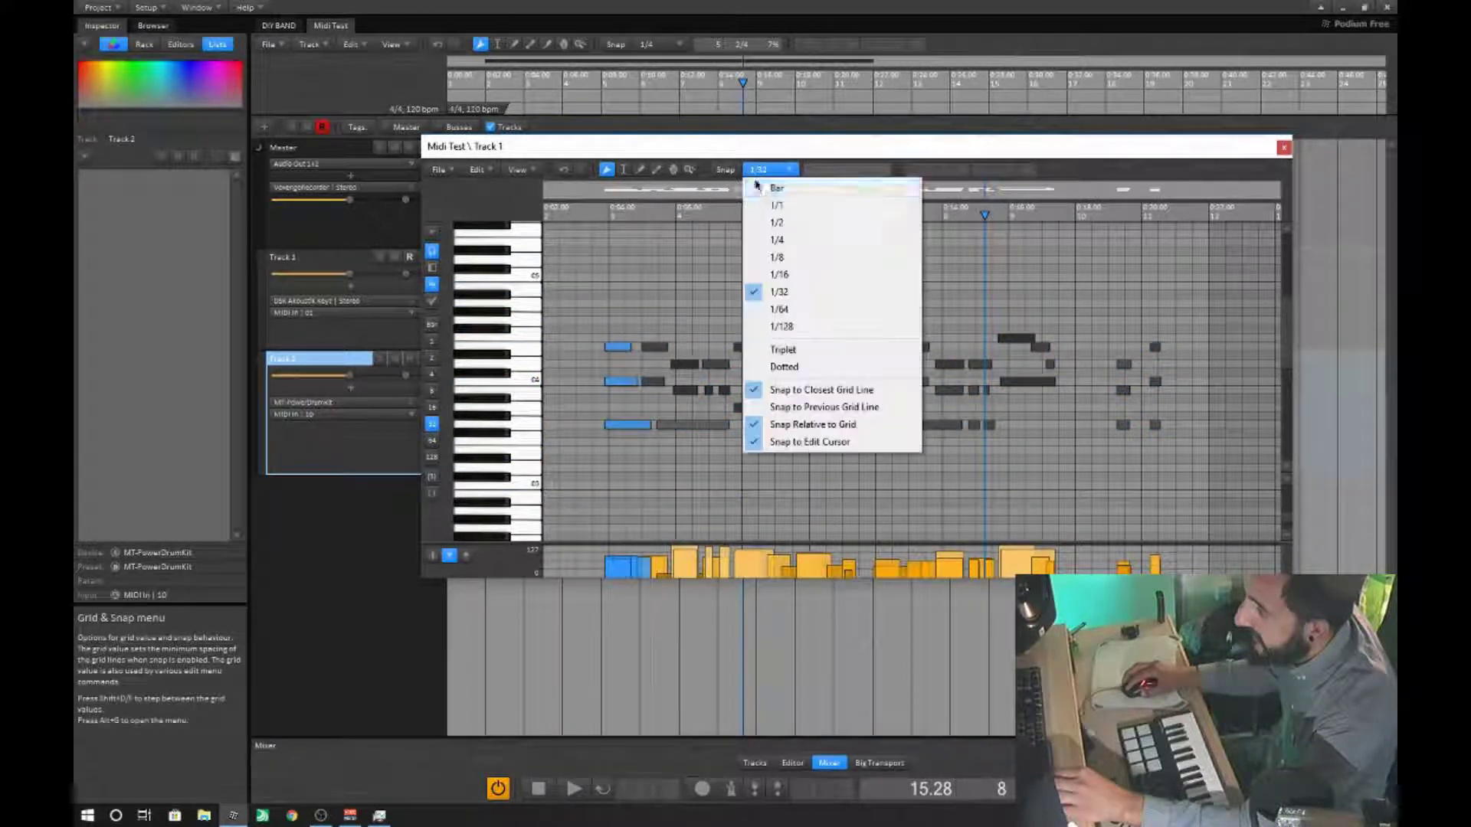
pyautogui.click(762, 186)
pyautogui.rightClick(618, 344)
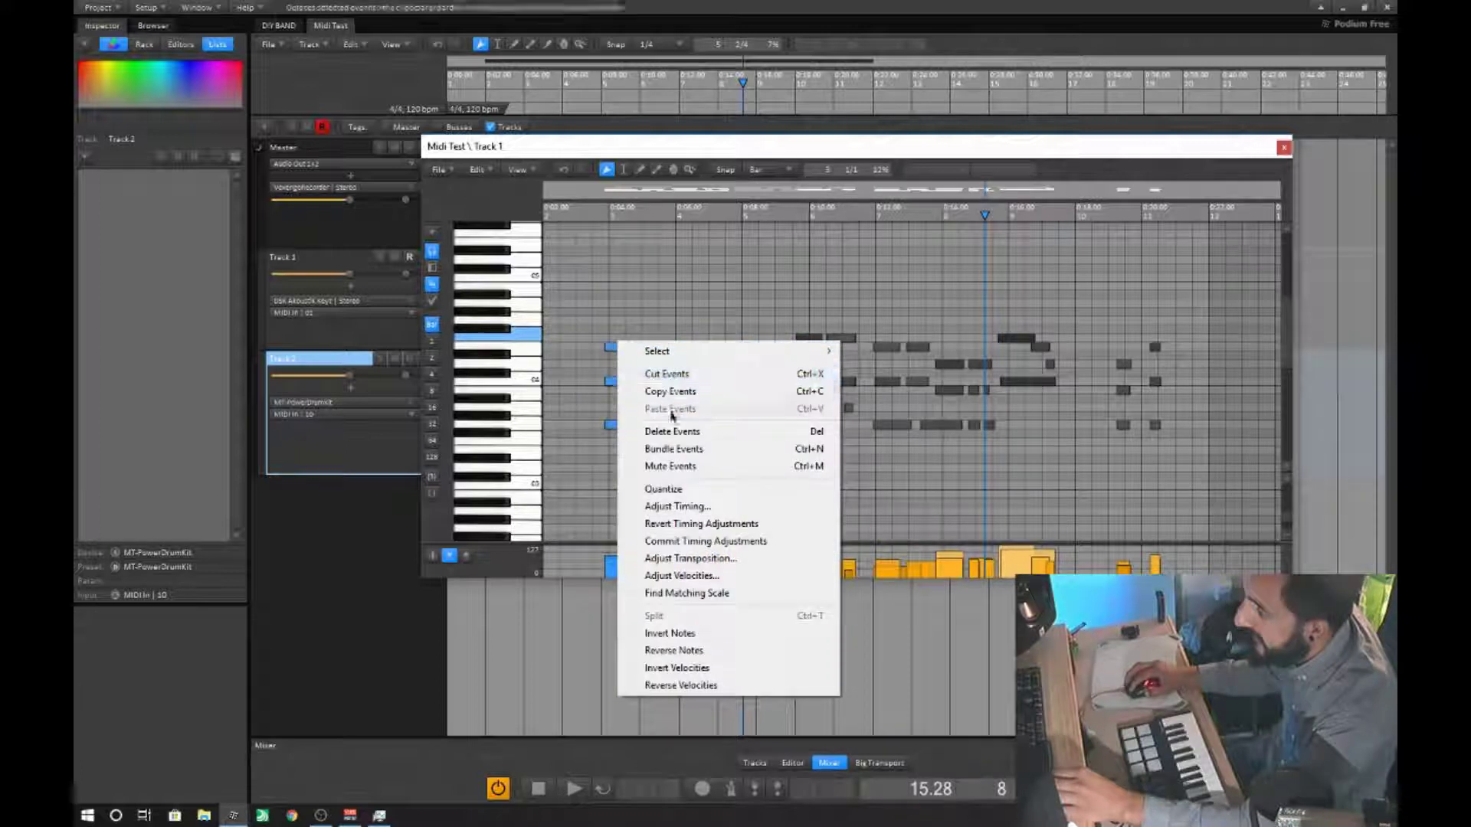
pyautogui.click(665, 489)
pyautogui.click(610, 321)
# Play back the quantized part, inspect two short notes, and replay from around bar 3.5
pyautogui.press('space')
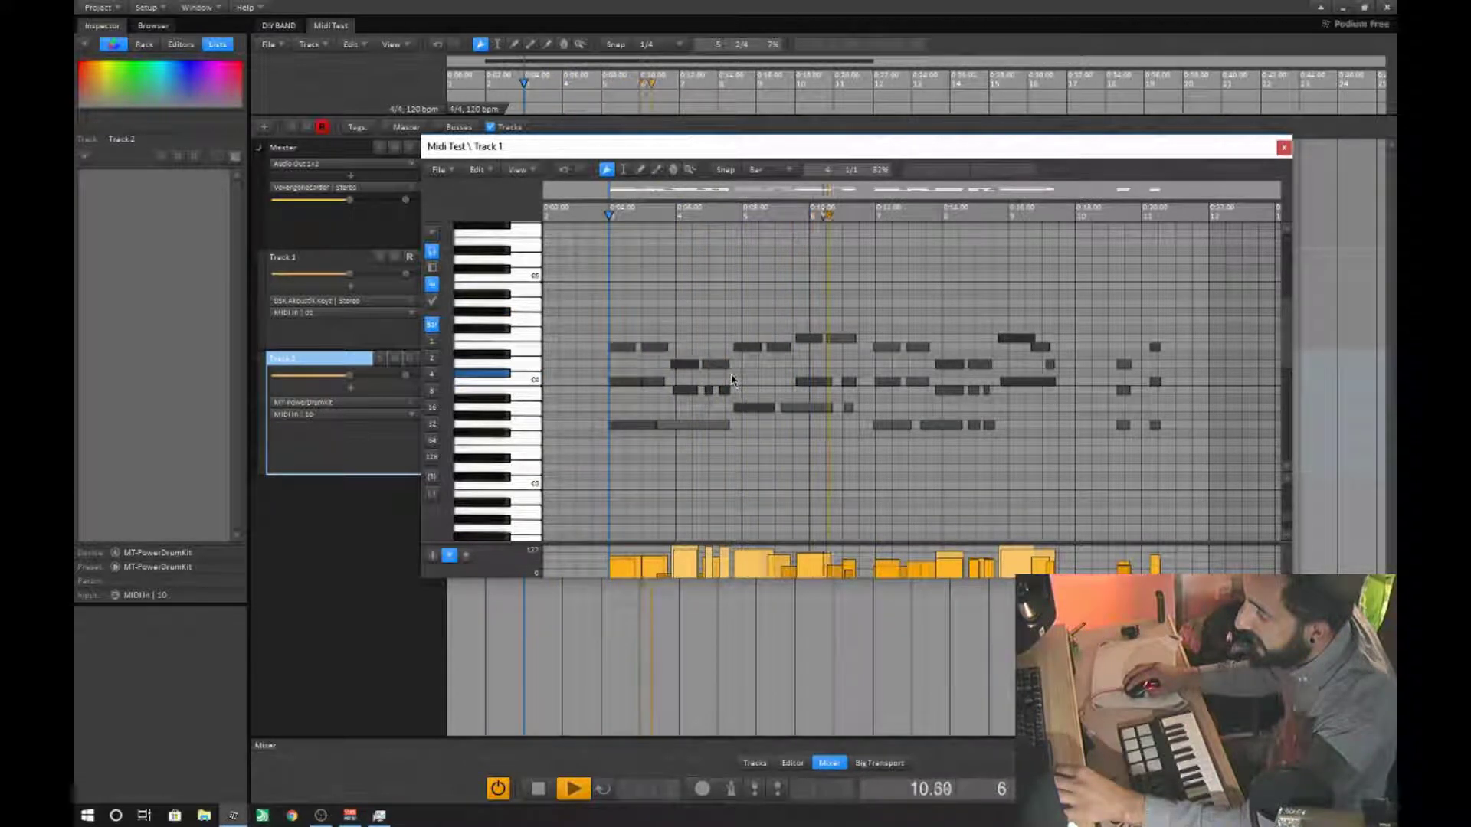
pyautogui.press('space')
pyautogui.scroll(3, 827, 388)
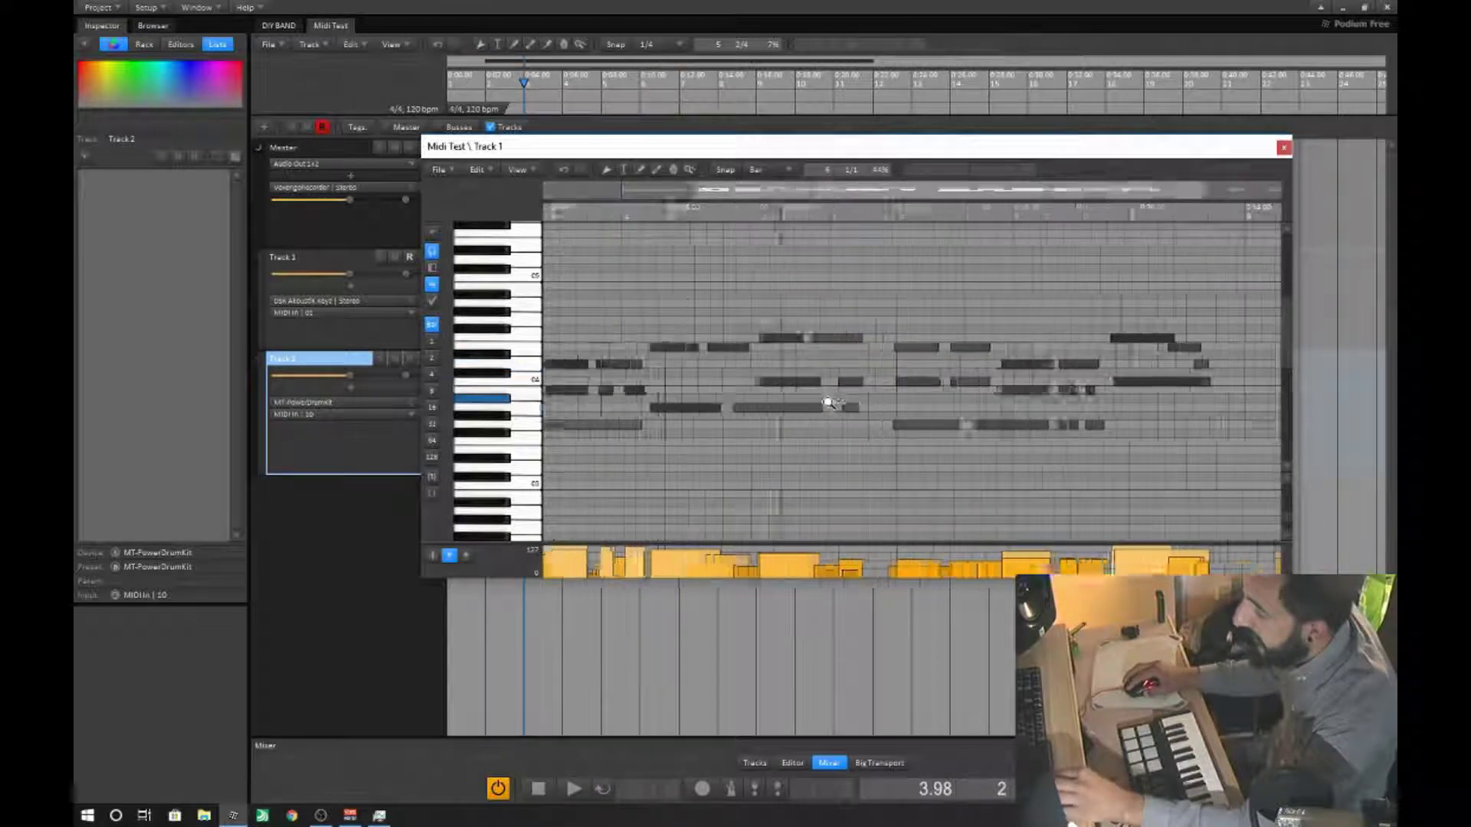
pyautogui.click(852, 410)
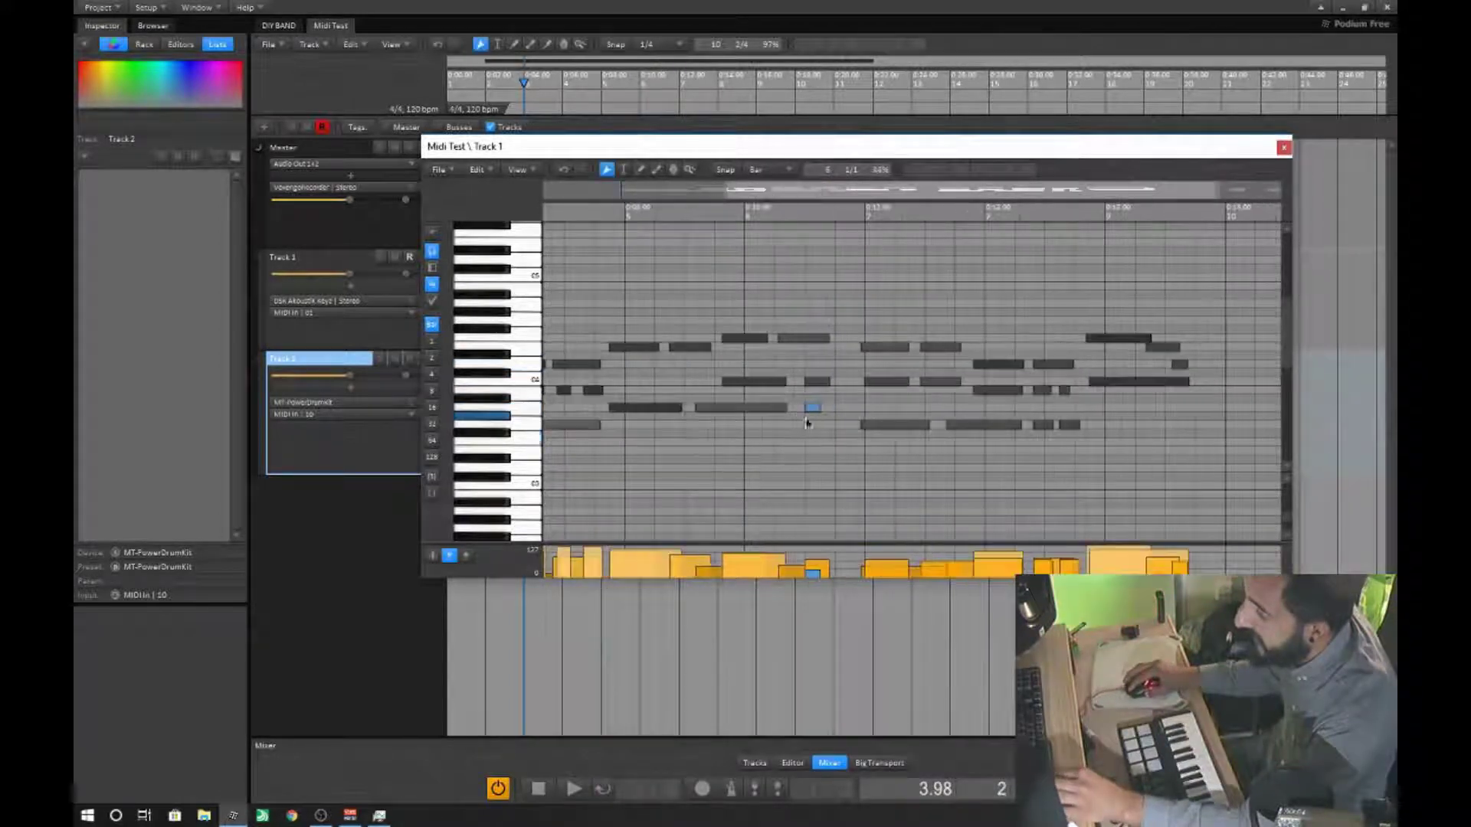
pyautogui.scroll(-3, 827, 414)
pyautogui.click(740, 392)
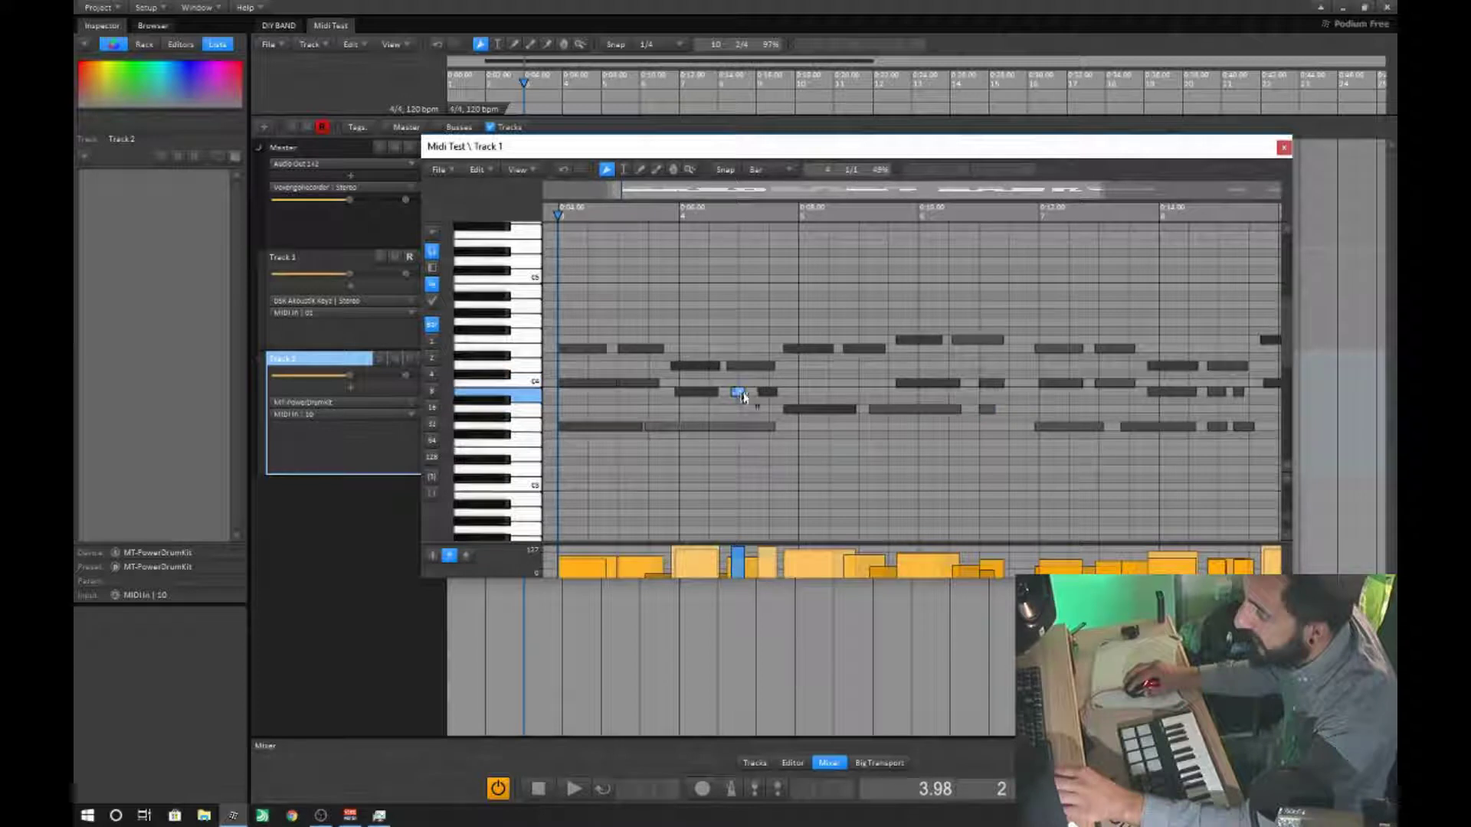
pyautogui.click(641, 273)
pyautogui.press('space')
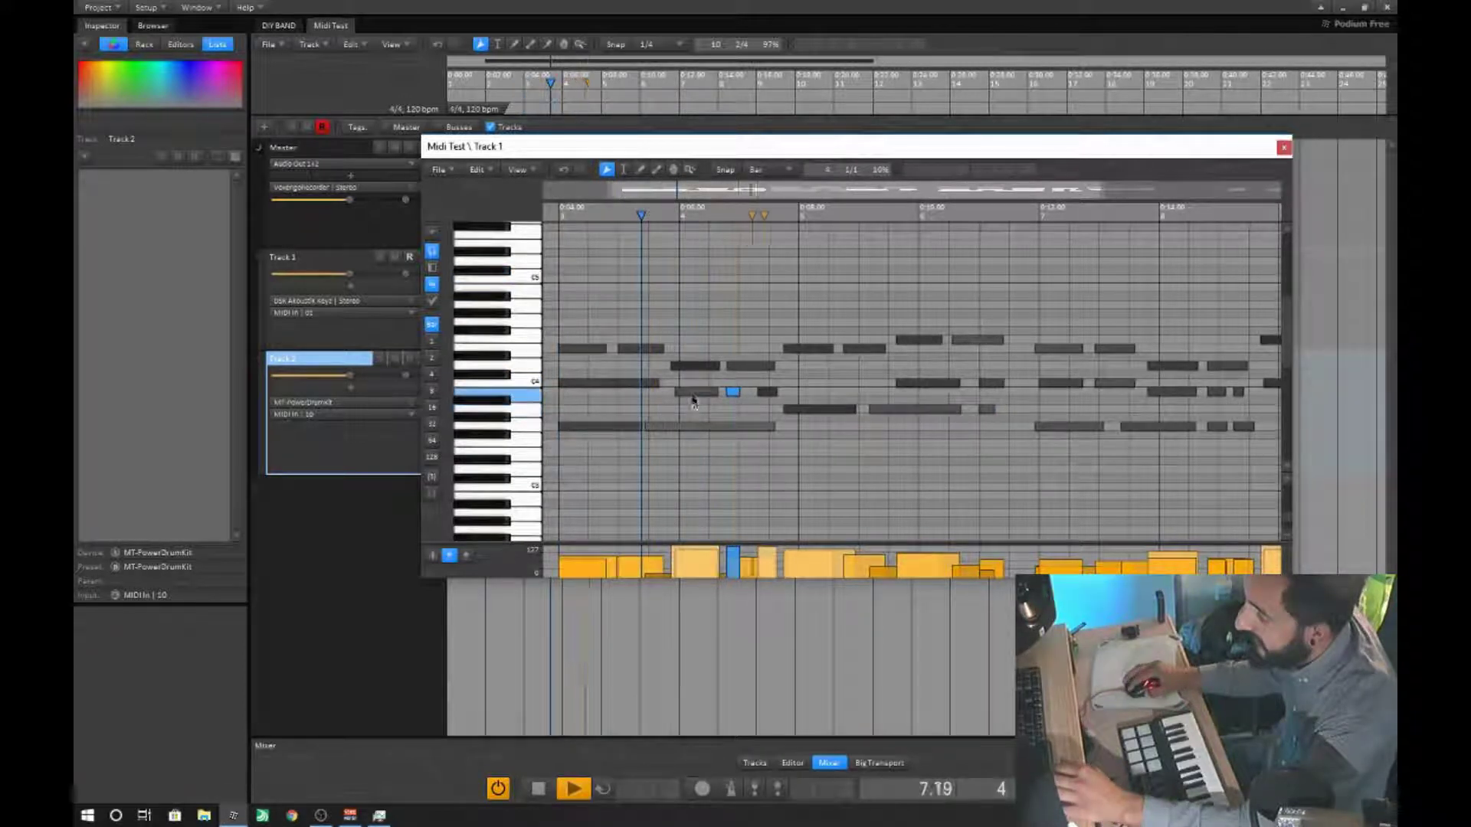
pyautogui.press('space')
# Reopen the Track 1 clip, add and delete a test note, and close the editor
pyautogui.click(1284, 147)
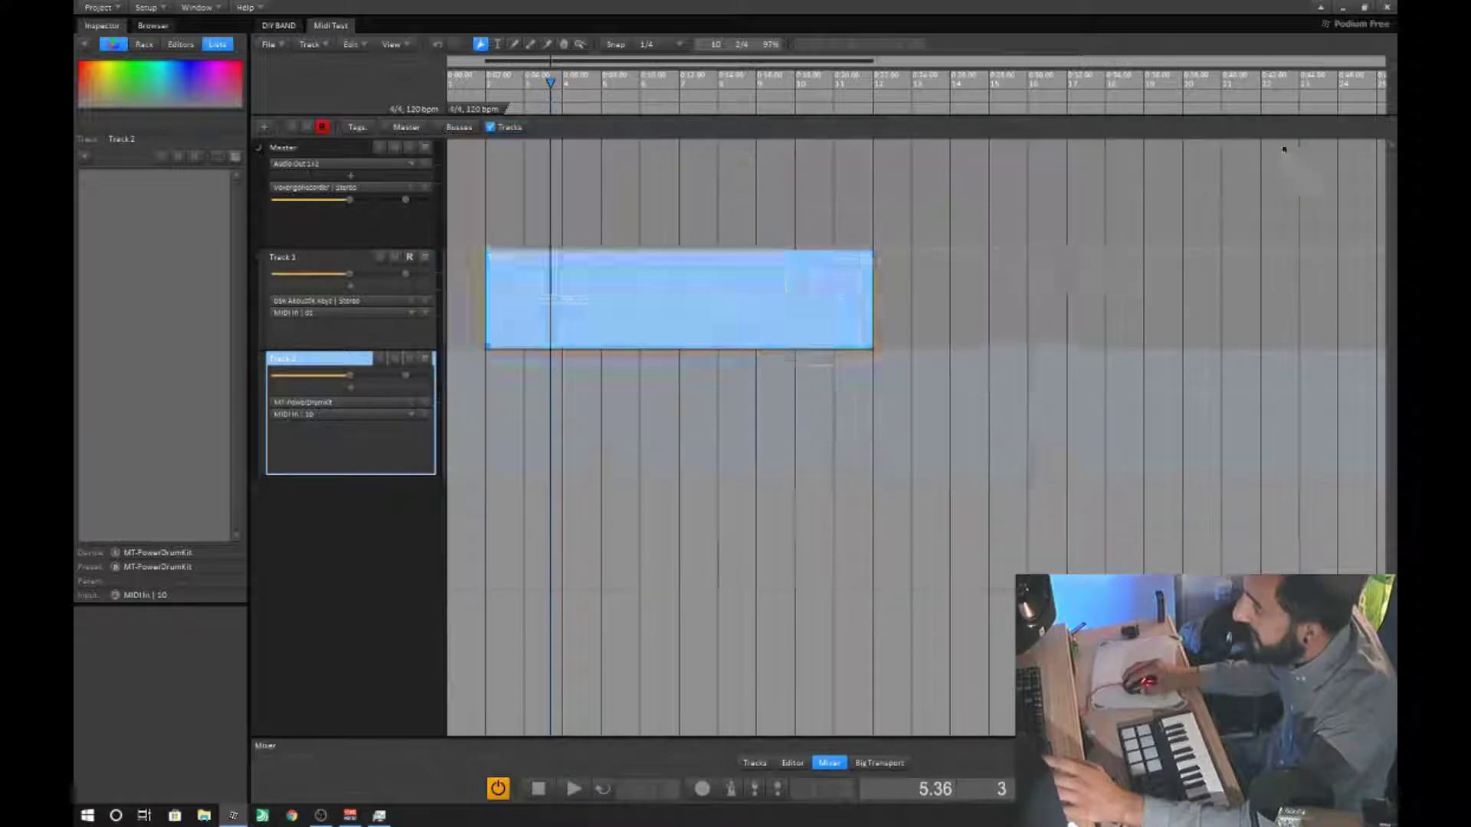
pyautogui.scroll(-2, 778, 429)
pyautogui.press('1')
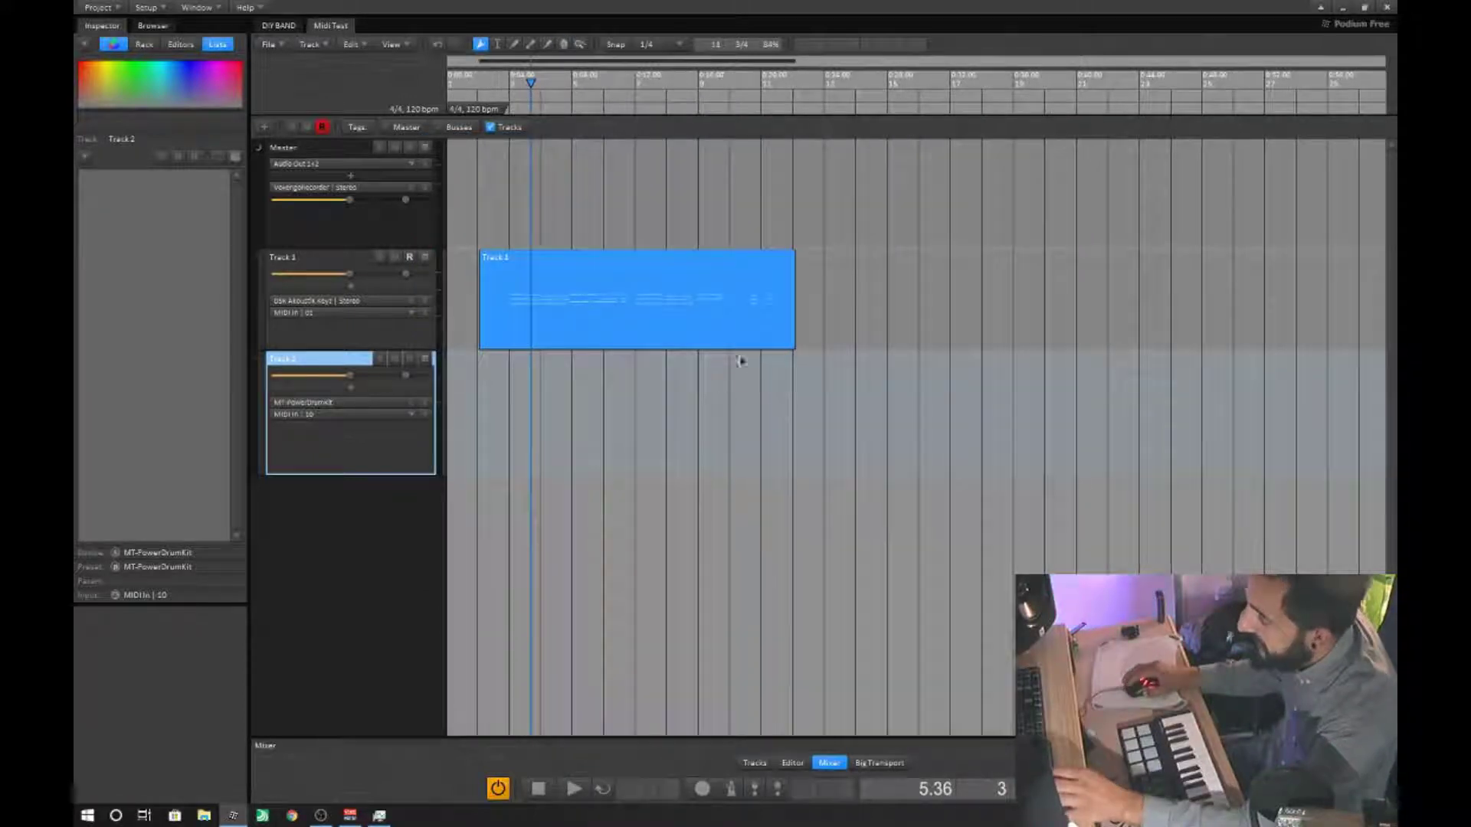
pyautogui.doubleClick(747, 326)
pyautogui.doubleClick(746, 311)
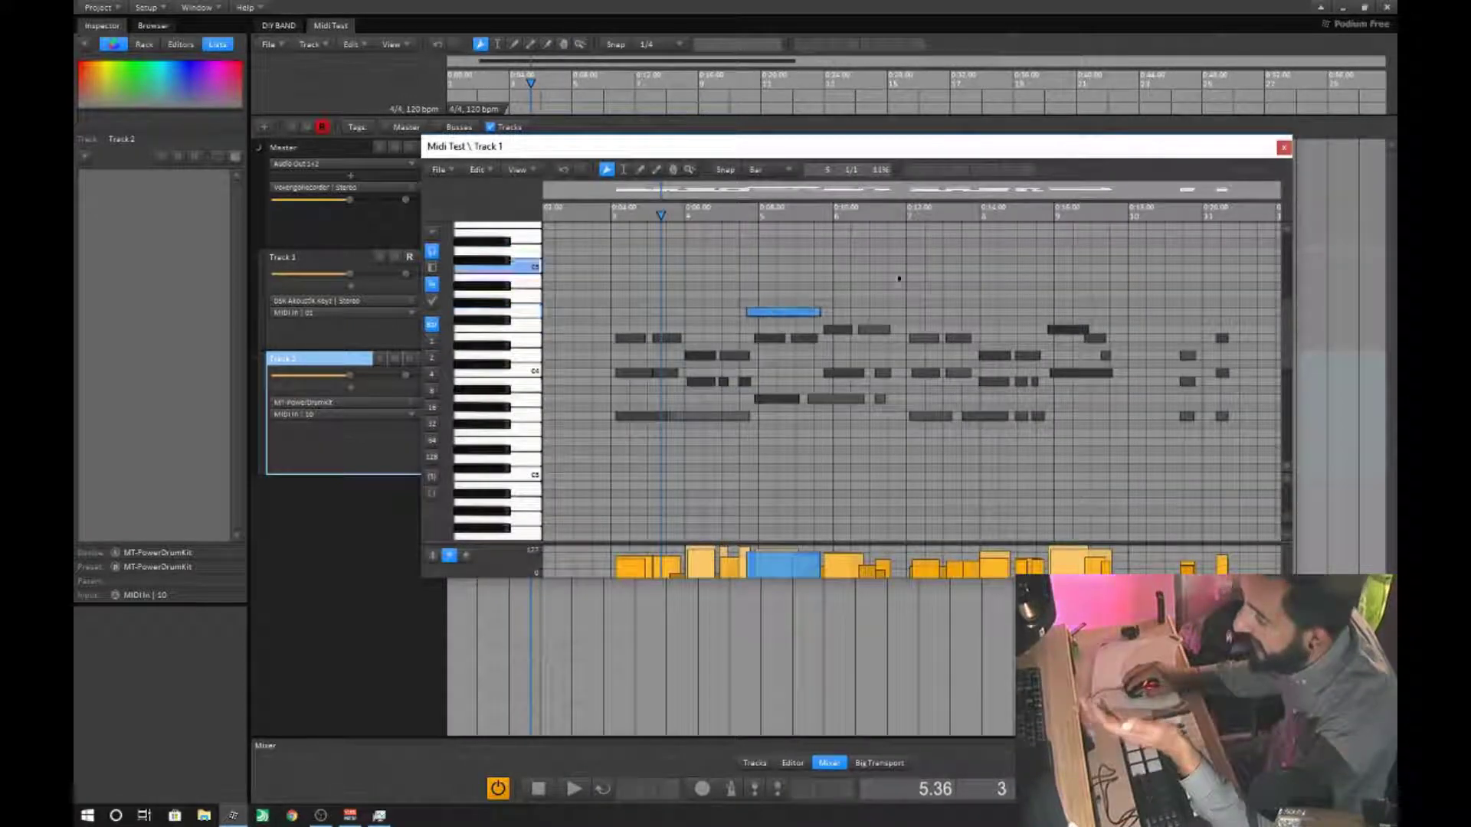
pyautogui.click(756, 314)
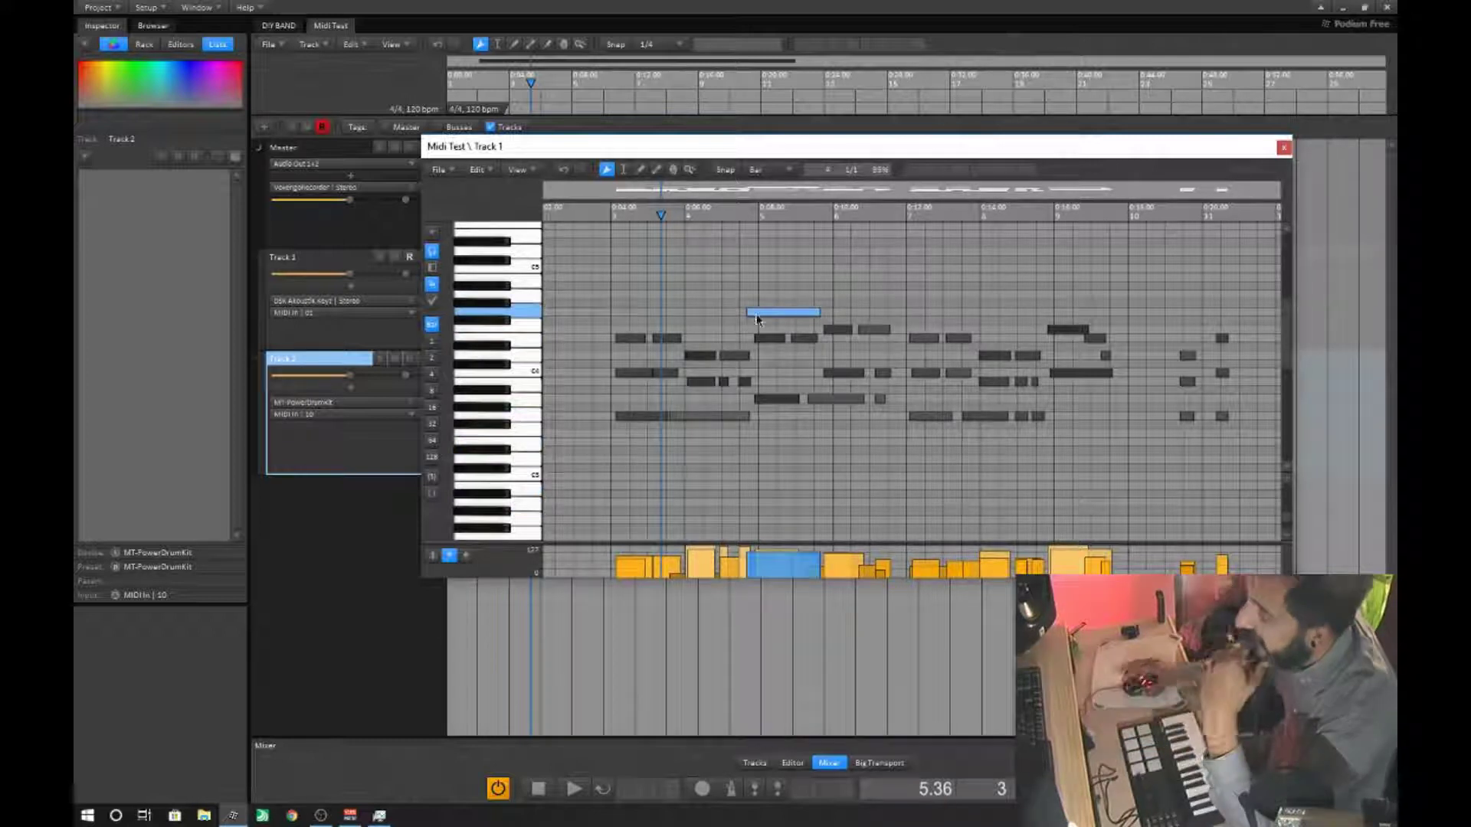
pyautogui.doubleClick(756, 314)
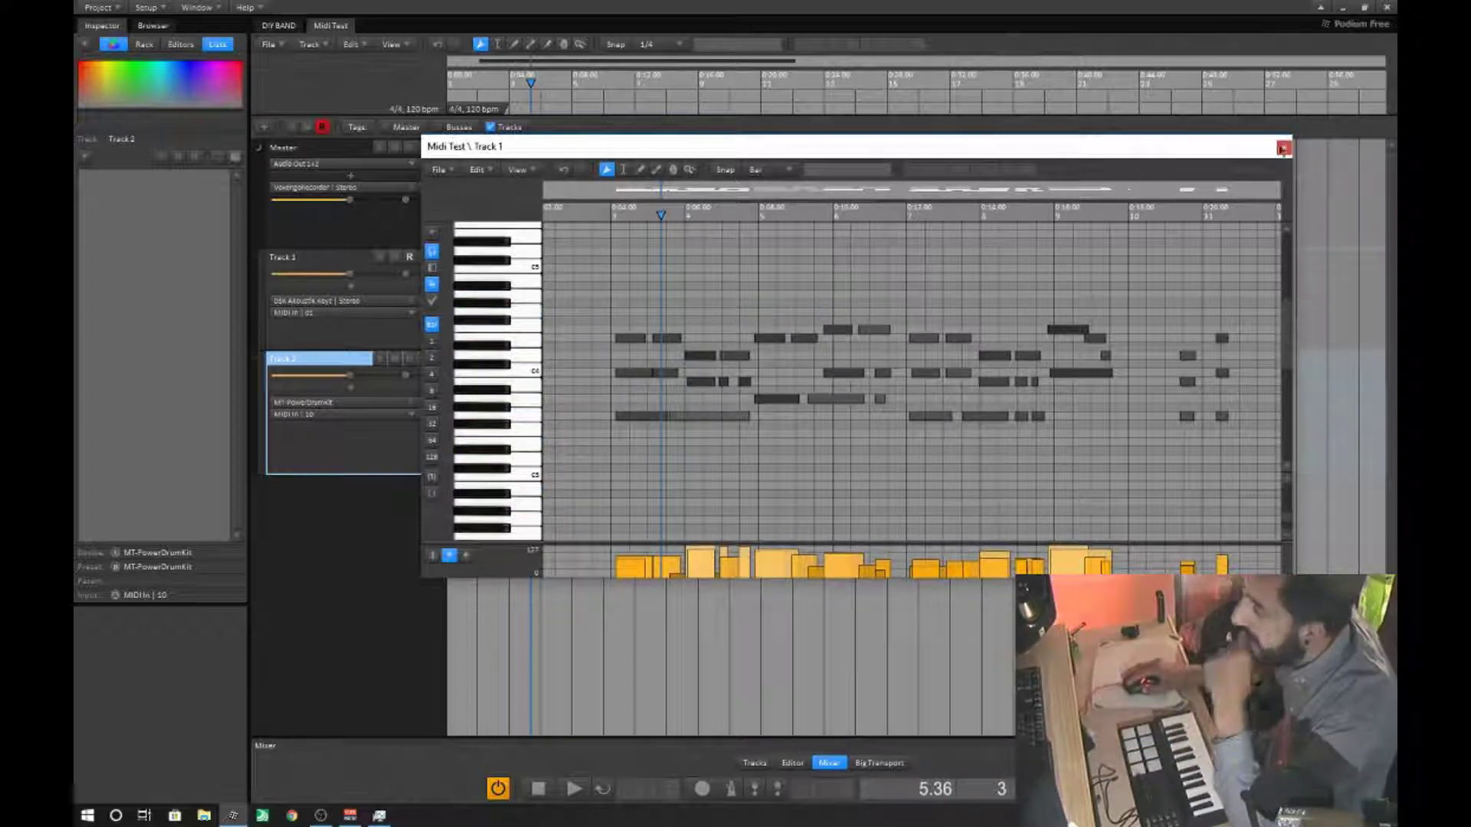
pyautogui.click(1284, 147)
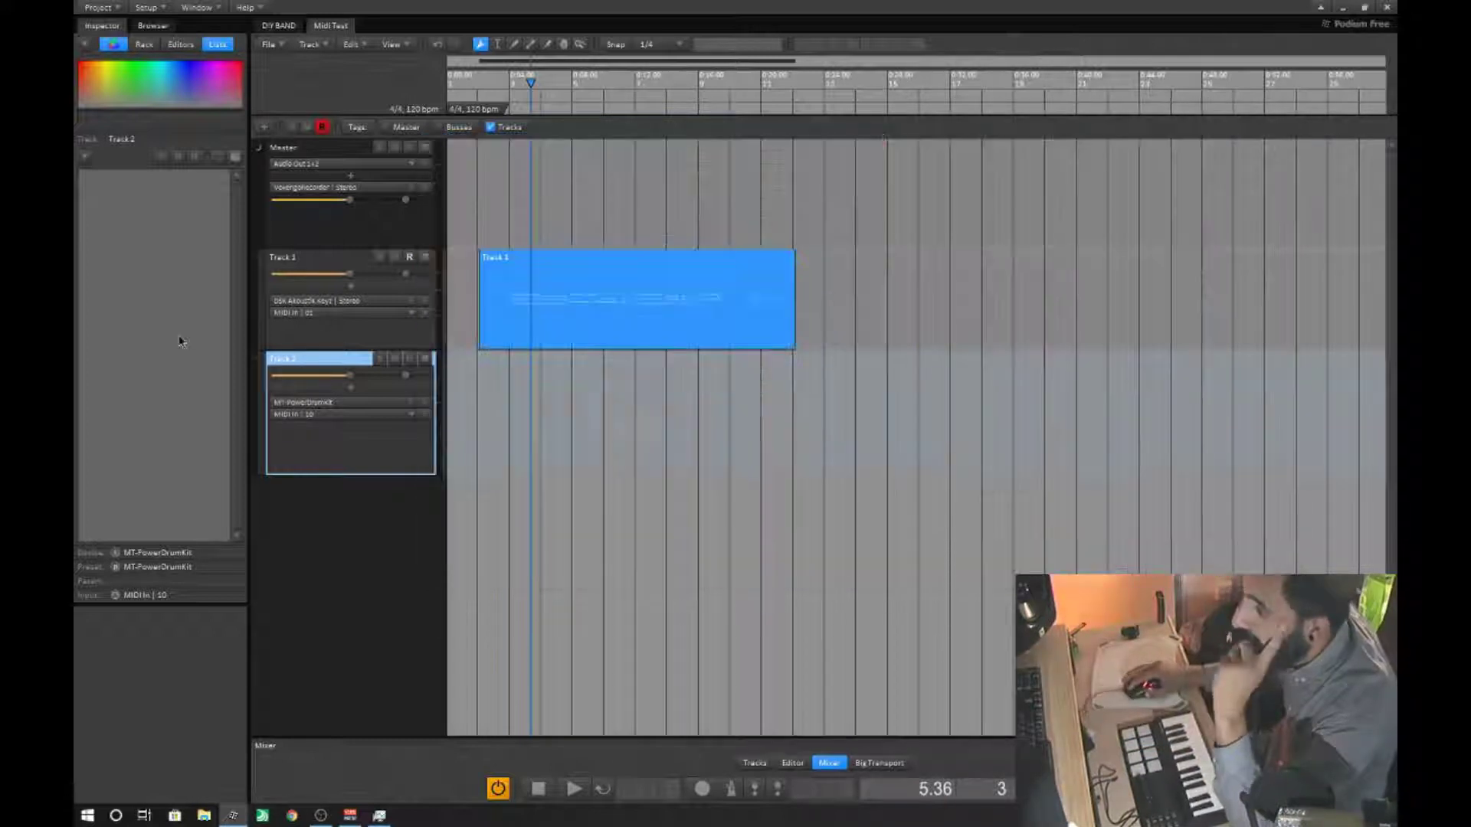
# Deselect the Track 1 clip and unassign Track 2's MIDI input
pyautogui.click(308, 313)
pyautogui.click(309, 315)
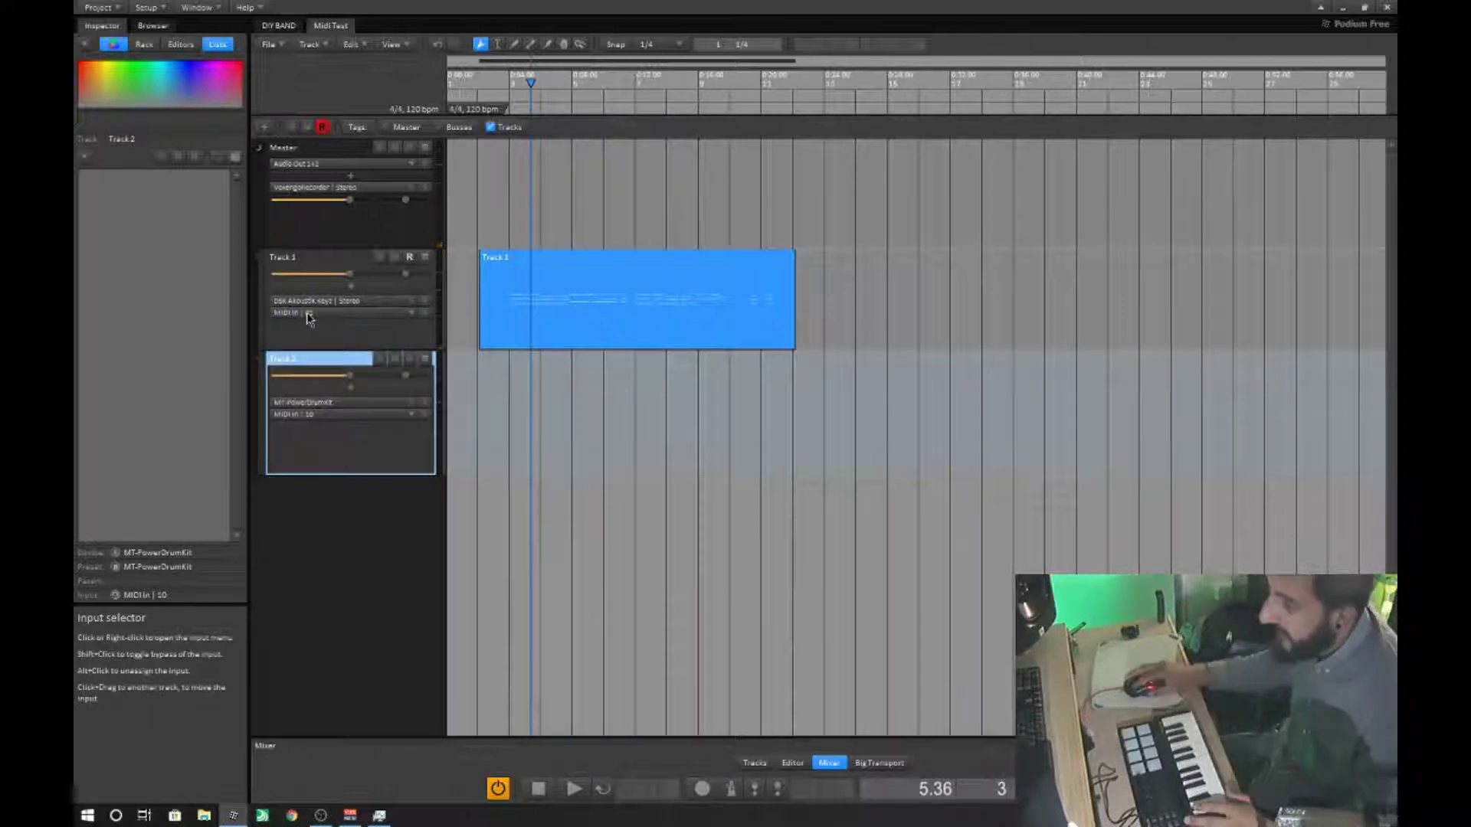
pyautogui.click(351, 427)
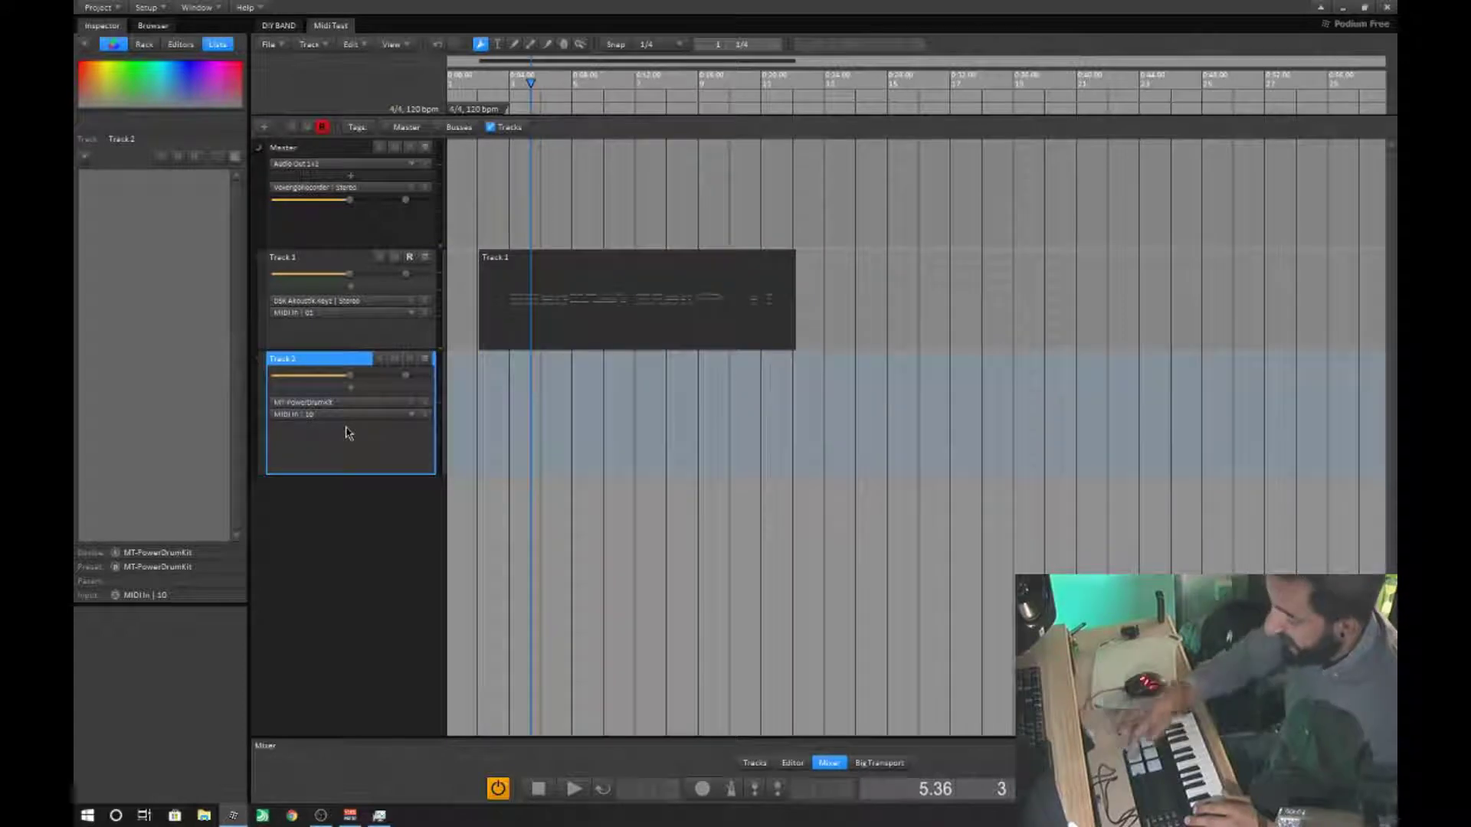
pyautogui.click(337, 313)
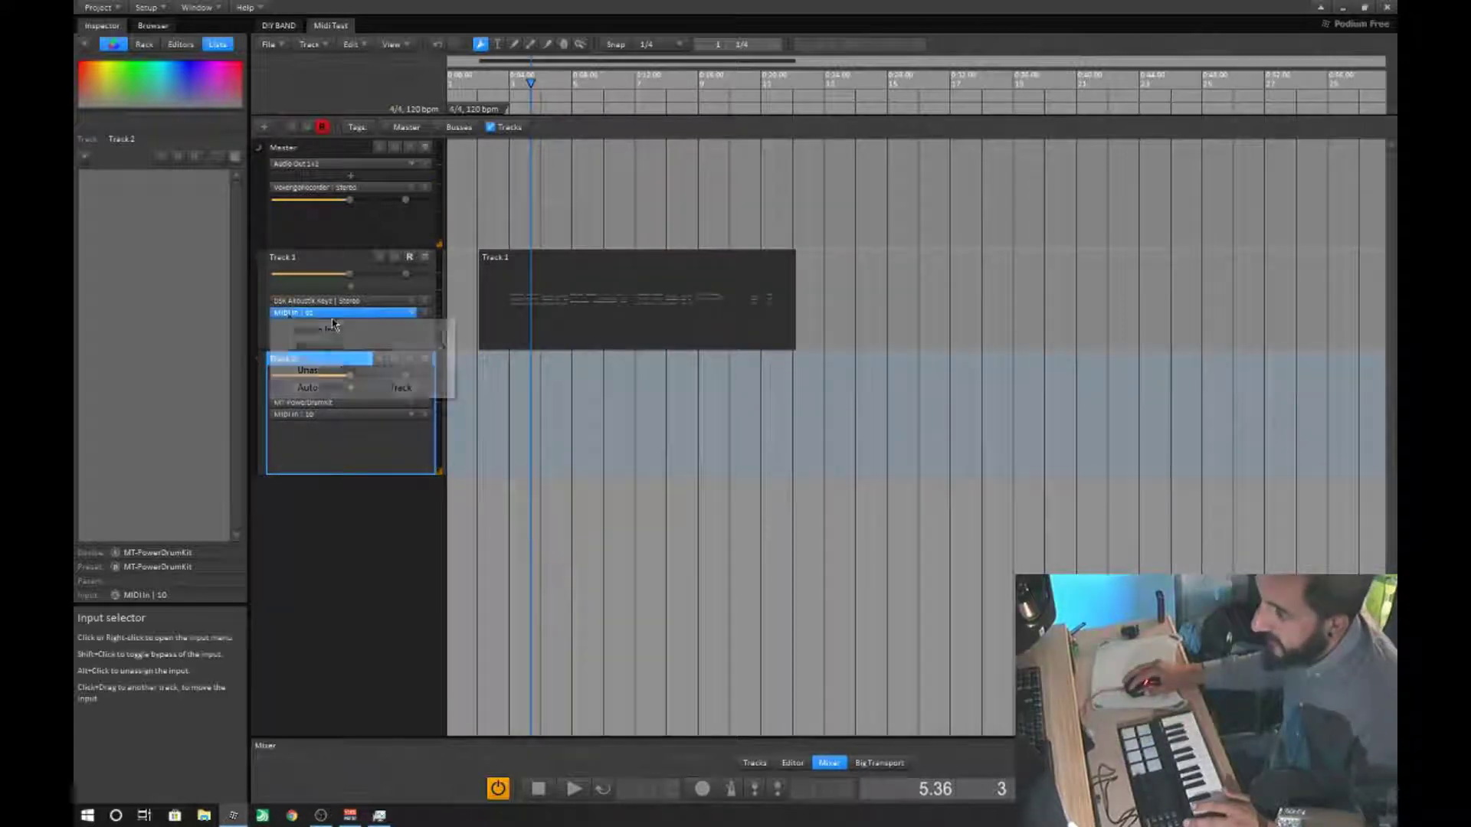
pyautogui.click(354, 457)
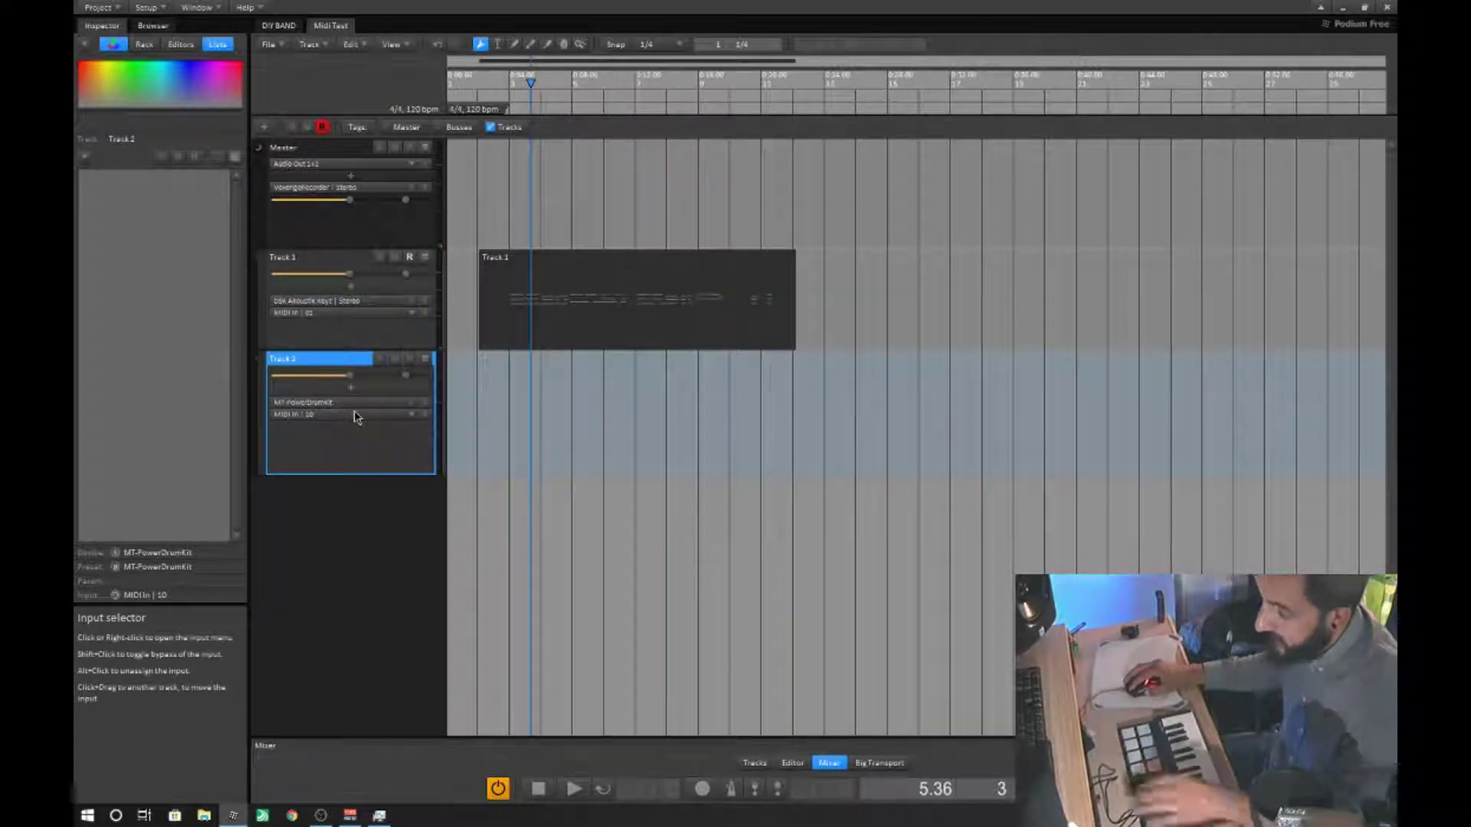
pyautogui.keyDown('alt'); pyautogui.click(354, 412); pyautogui.keyUp('alt')
# Switch Track 1's input to the whole MIDI In device
pyautogui.click(349, 313)
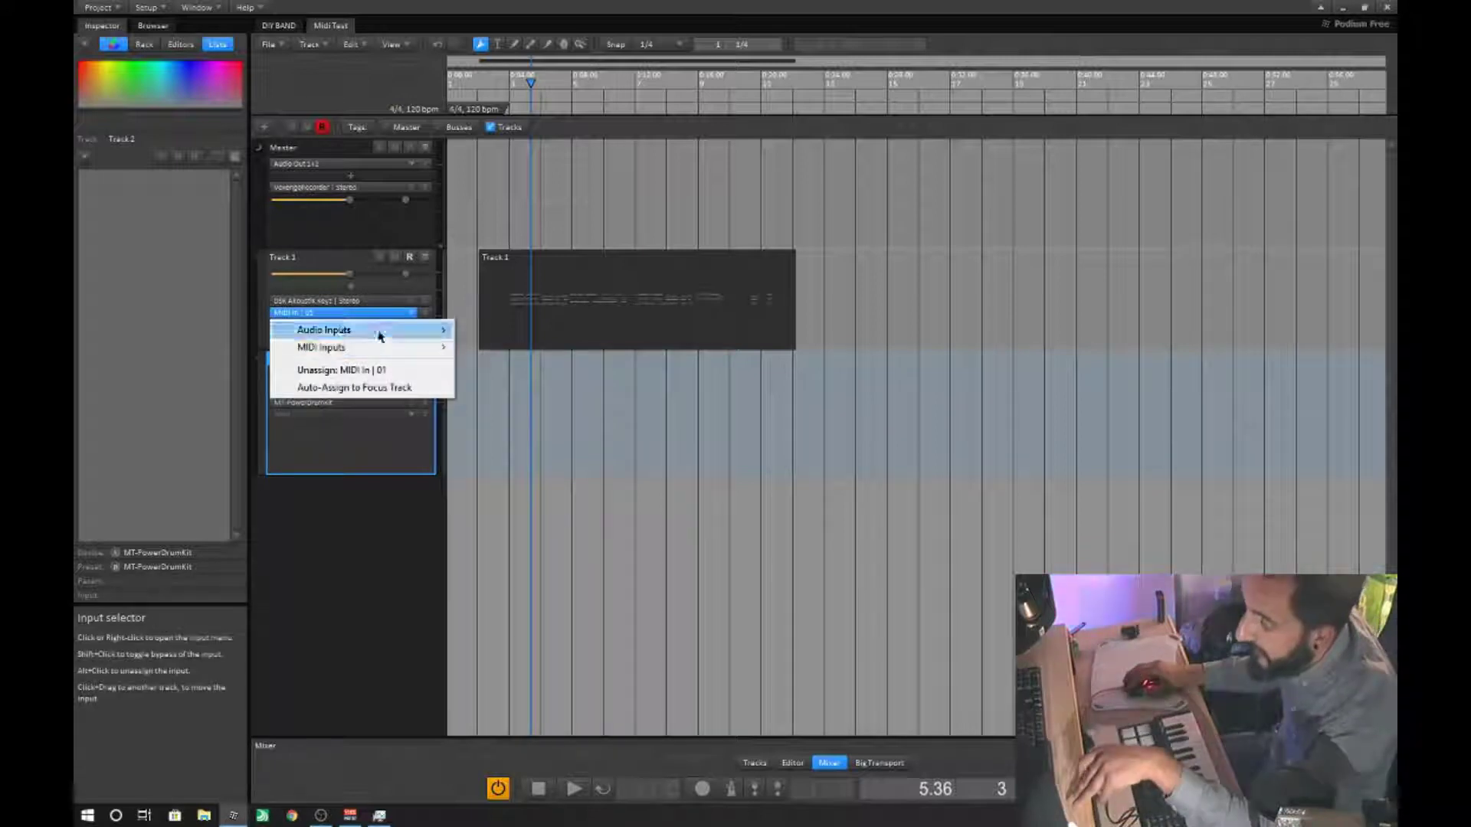
pyautogui.moveTo(372, 349)
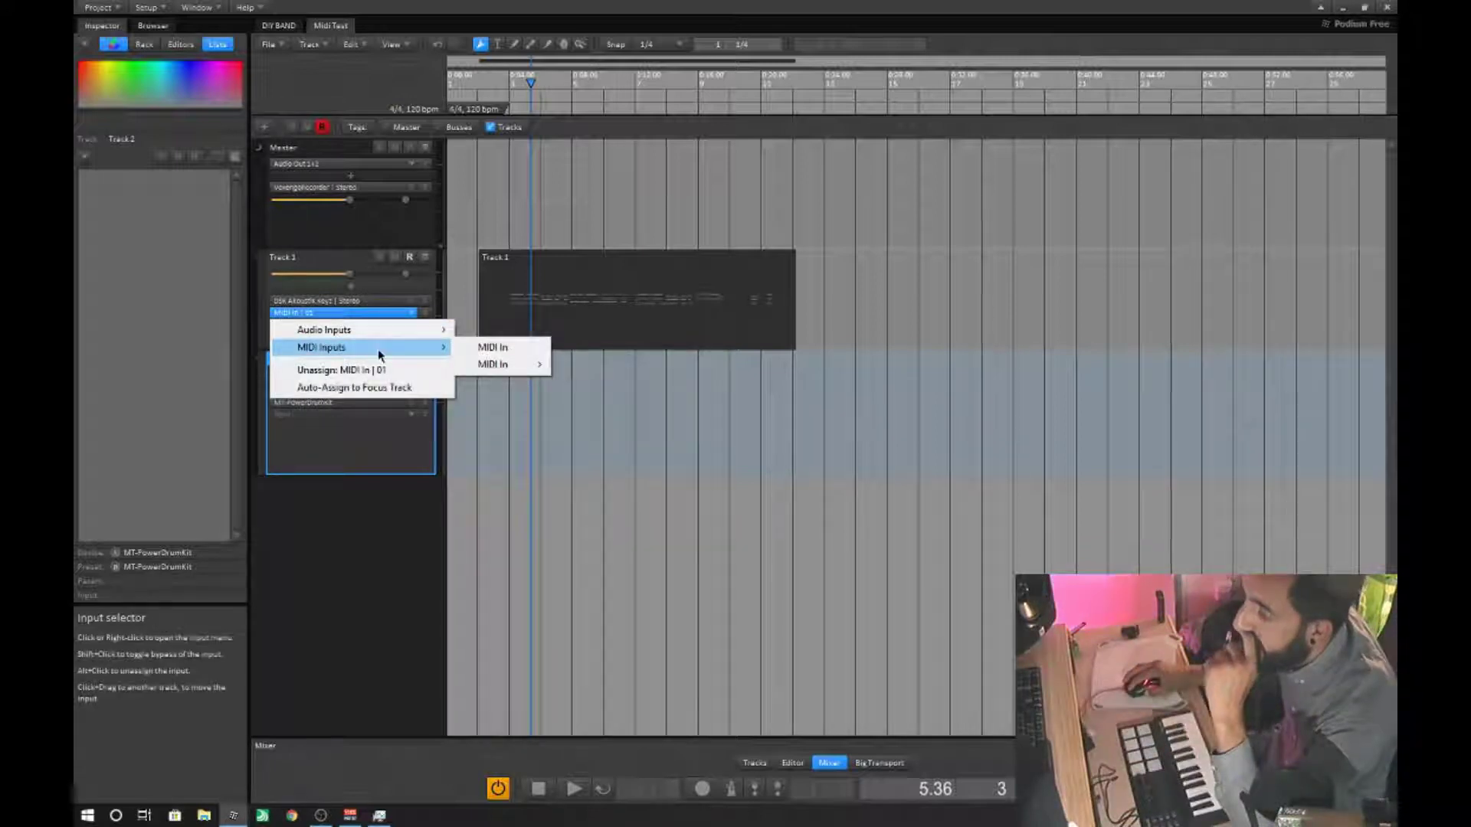
pyautogui.click(469, 350)
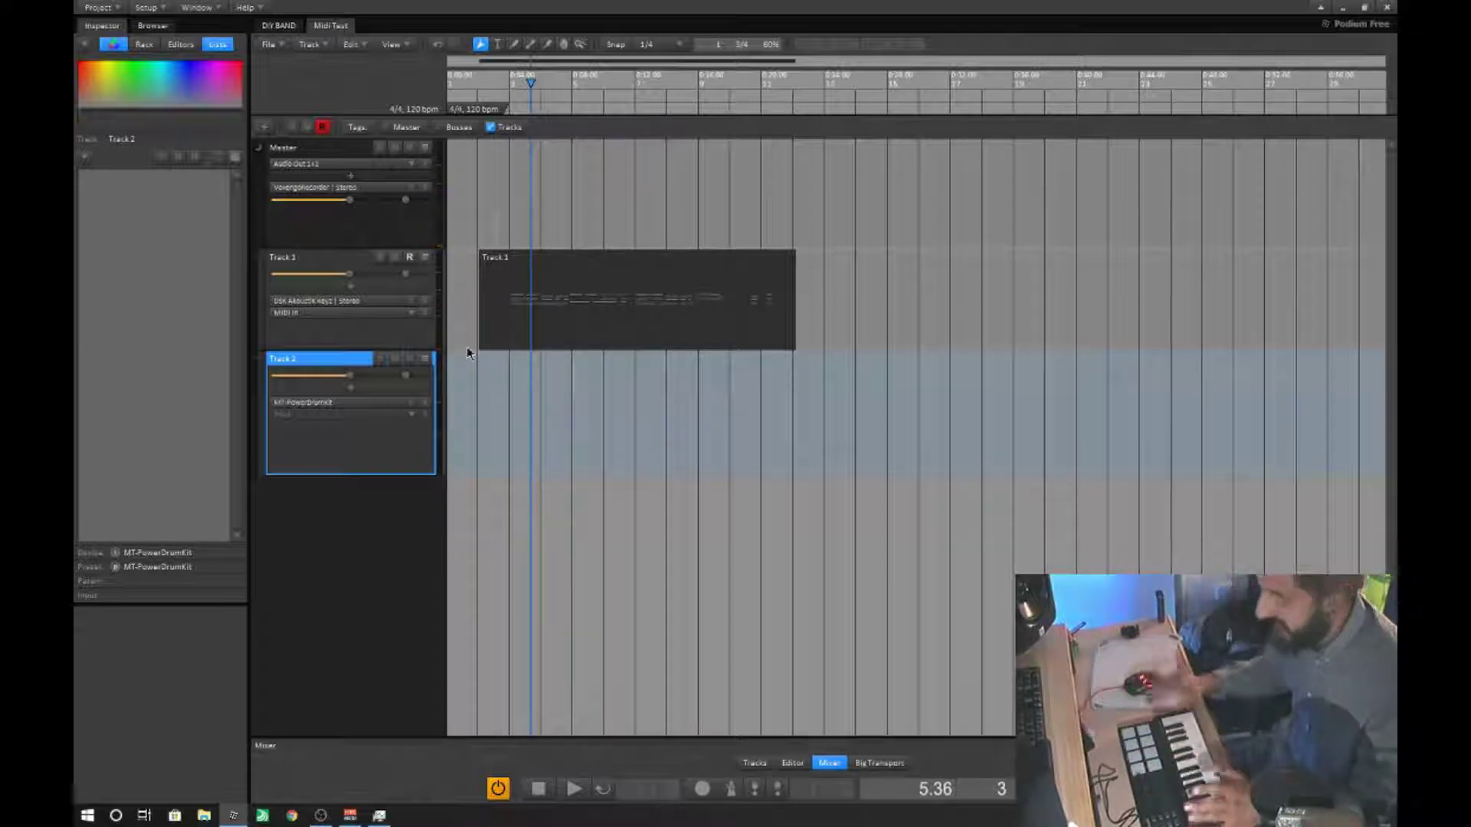
# Assign Track 2's input to MIDI In channel 10
pyautogui.click(303, 415)
pyautogui.moveTo(314, 456)
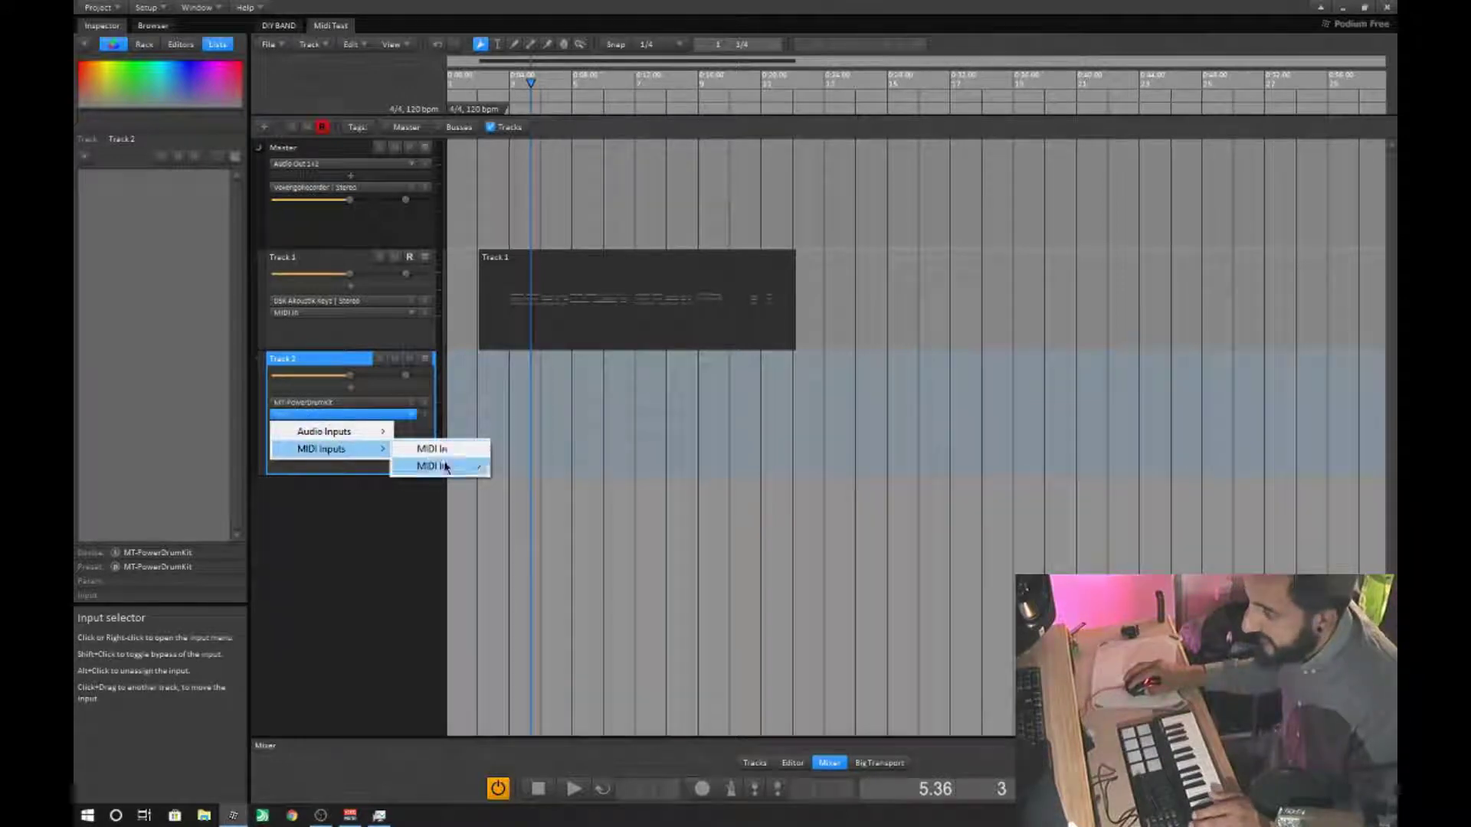
pyautogui.moveTo(429, 466)
pyautogui.click(538, 622)
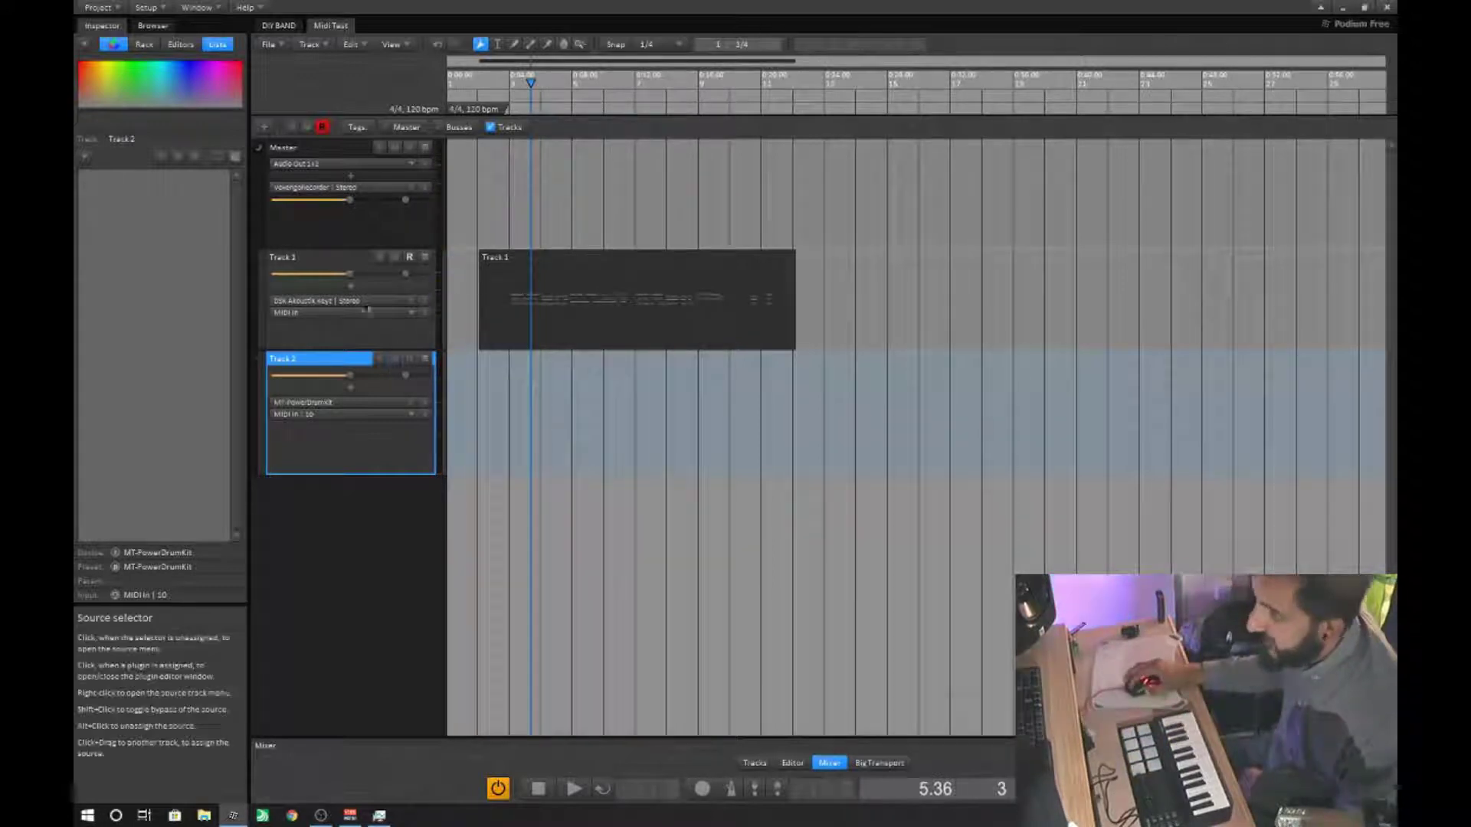
# Bring up Track 1's MIDI In channel list to choose channel 01
pyautogui.click(356, 314)
pyautogui.moveTo(395, 348)
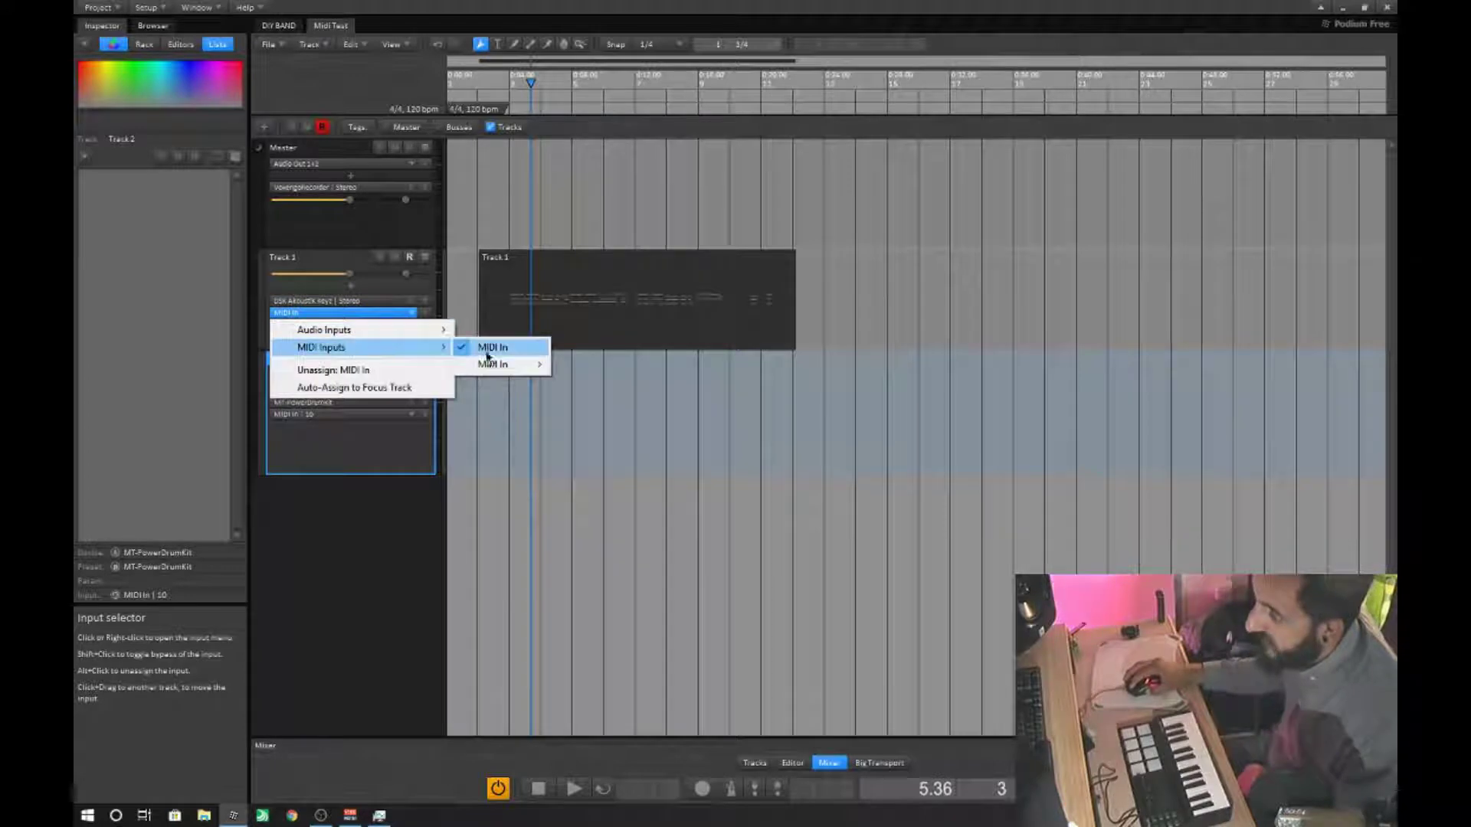
pyautogui.moveTo(494, 365)
pyautogui.click(587, 367)
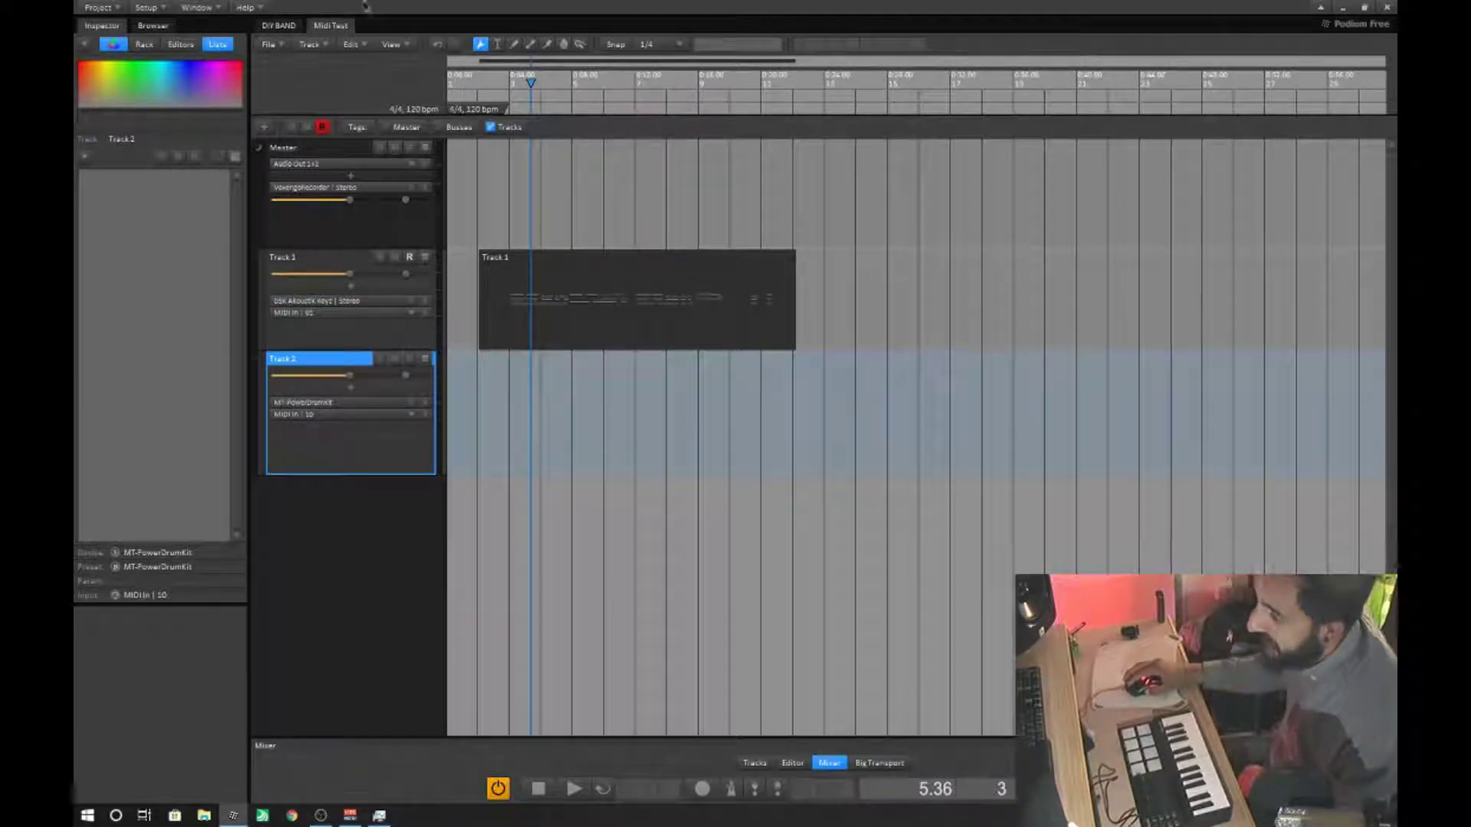